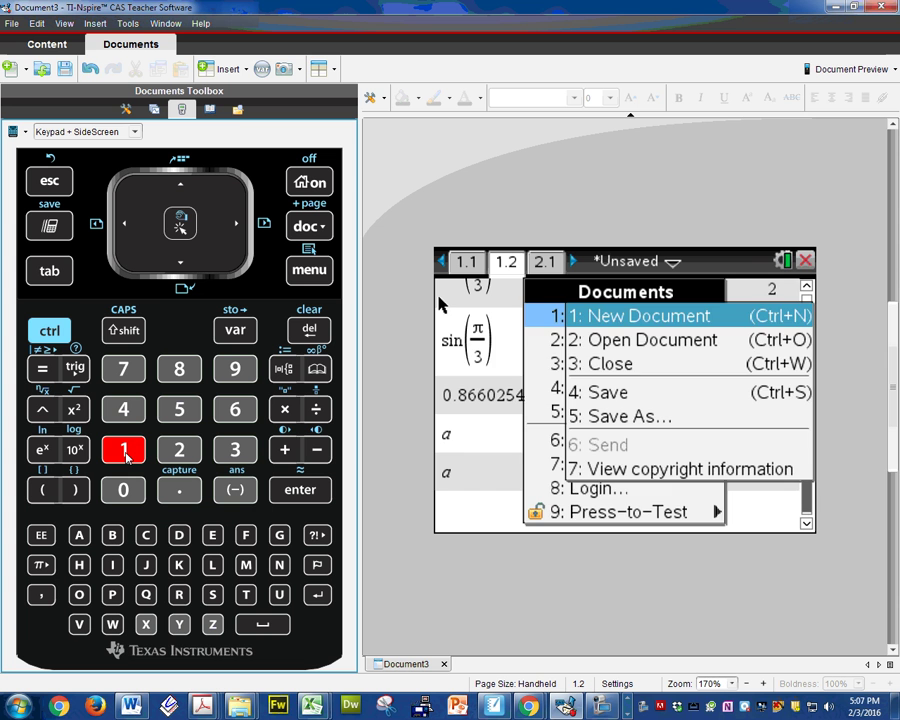
# Create new Document4, answering No to saving the previous document
pyautogui.click(124, 451)
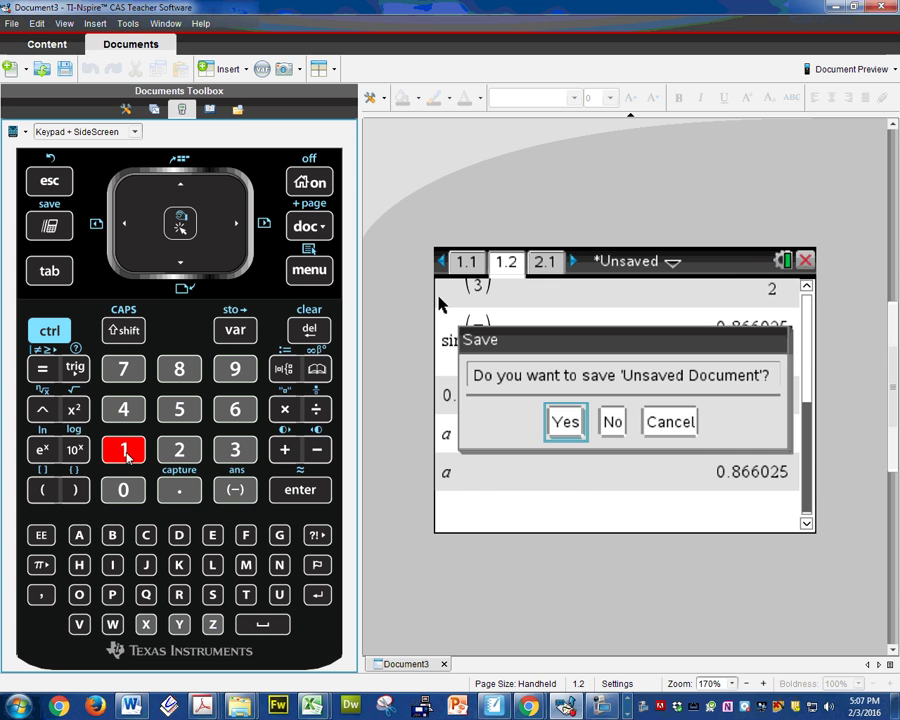
pyautogui.click(612, 422)
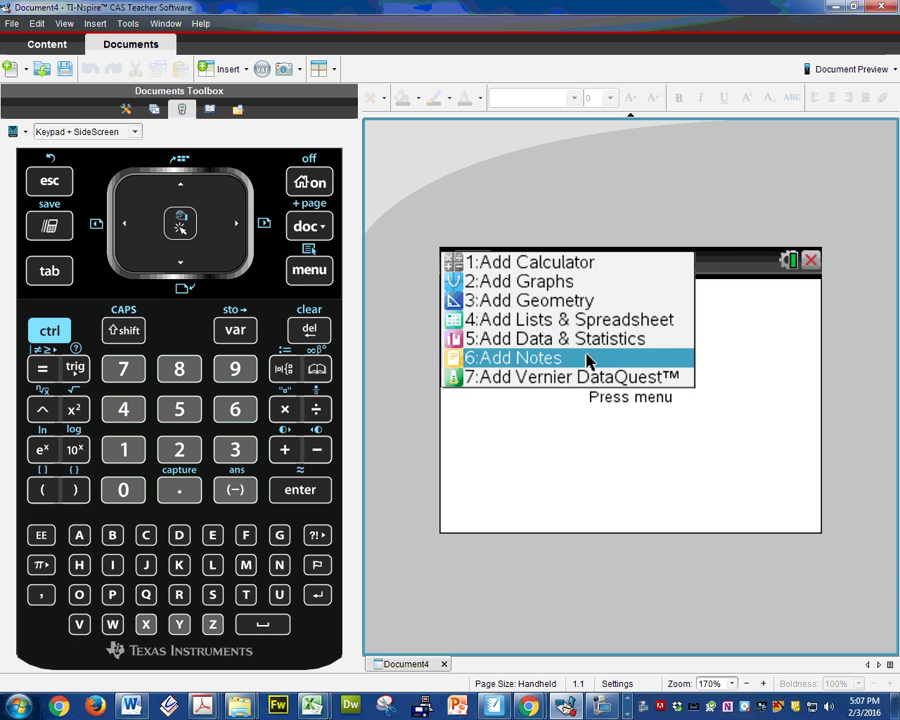
# Add a Graphs page and enlarge the handheld view to 200%
pyautogui.click(517, 285)
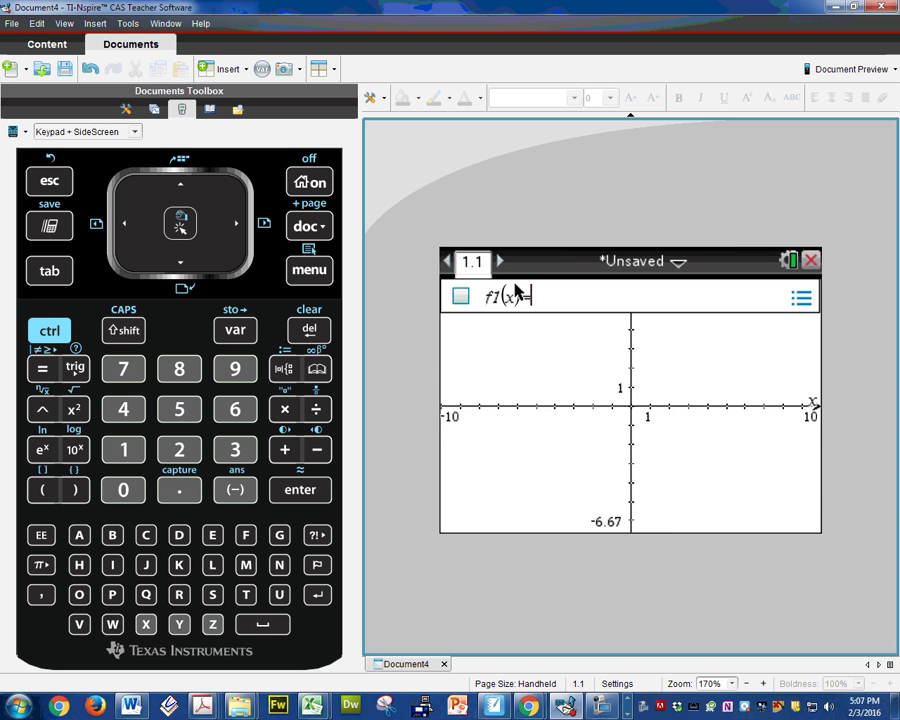
pyautogui.click(763, 684)
pyautogui.click(763, 684)
pyautogui.click(763, 684)
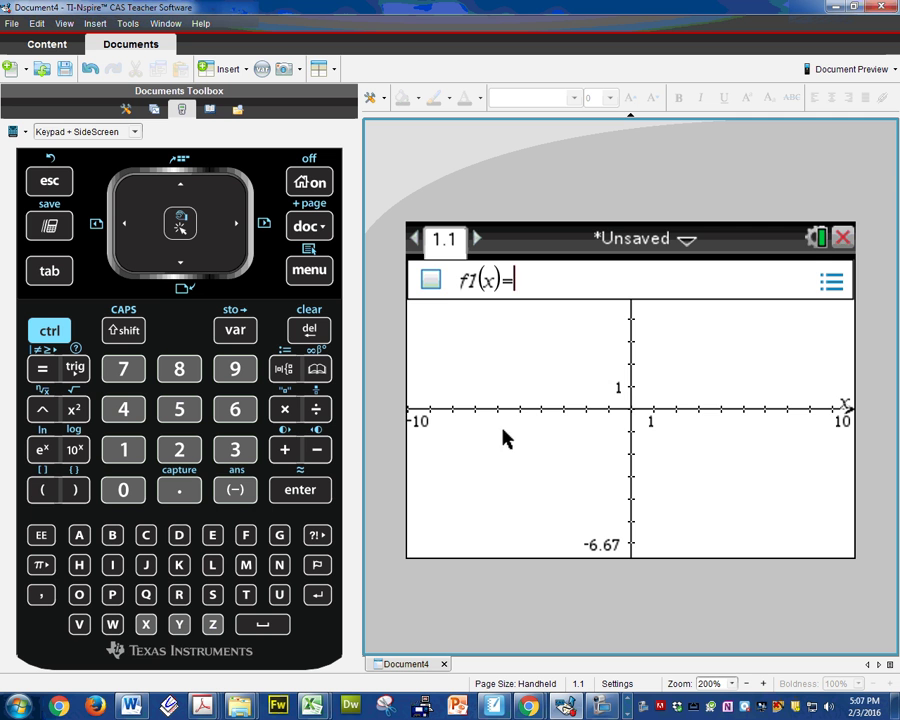
# Enter f1(x)=e^x with the keypad e^x and X keys and graph it
pyautogui.click(41, 449)
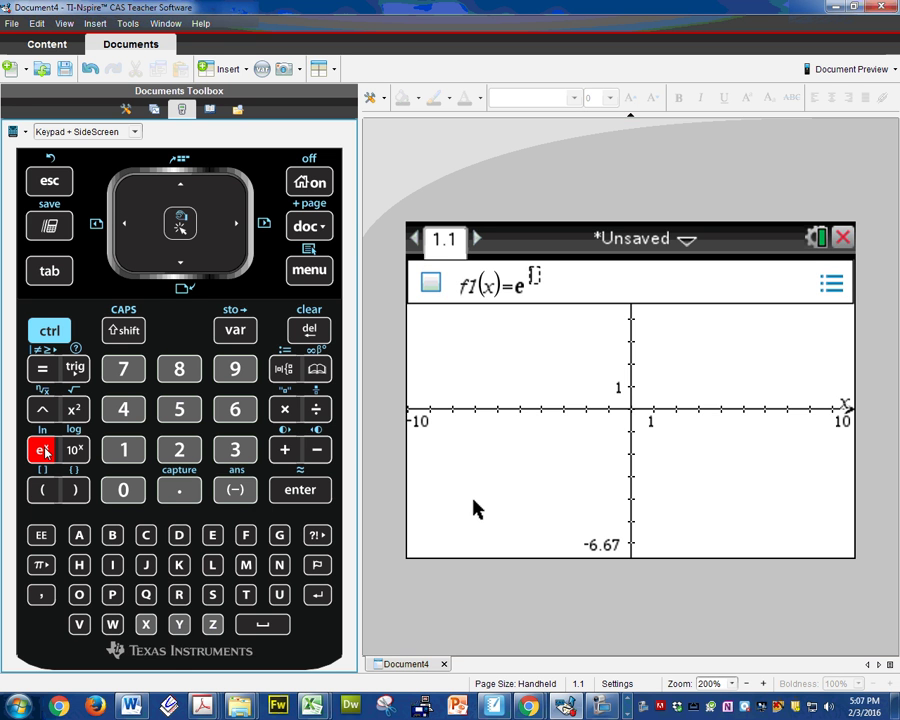
pyautogui.click(146, 624)
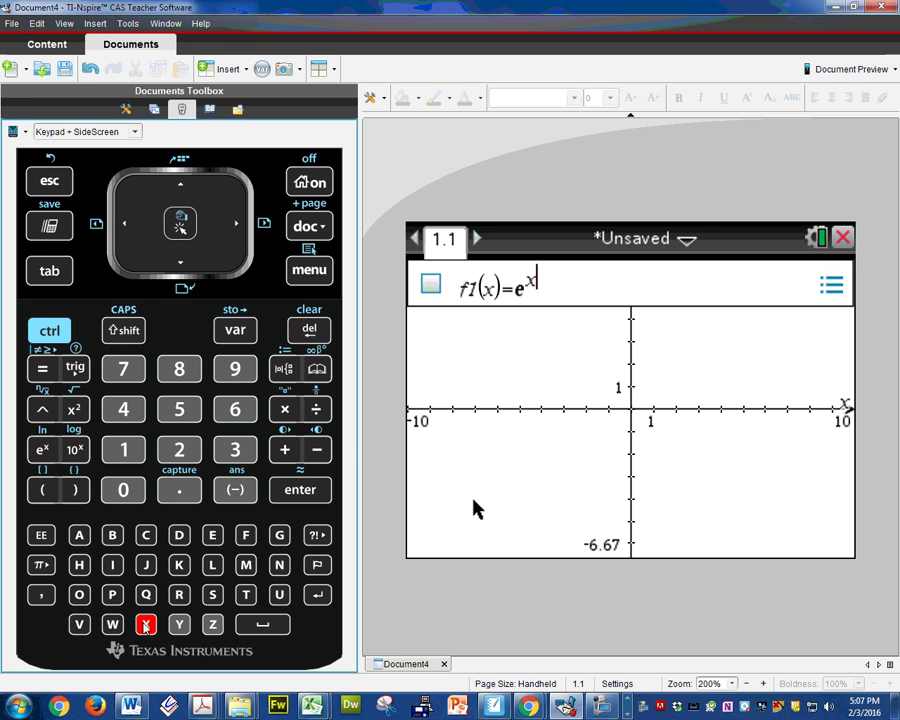
pyautogui.click(290, 492)
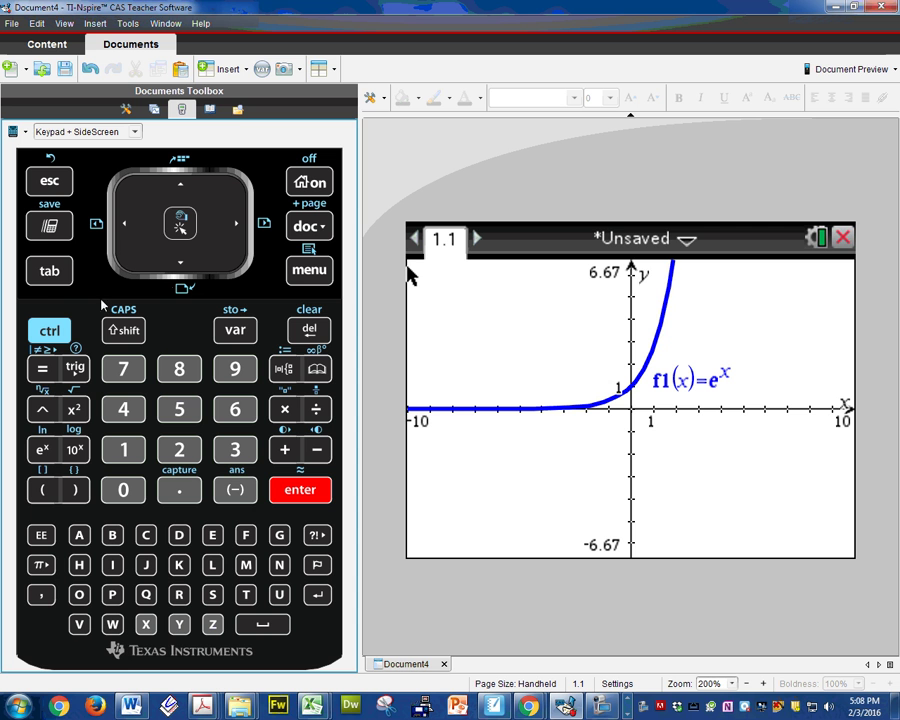
# Enter f2(x)=4−x² on a new function line and graph it
pyautogui.press('Tab')
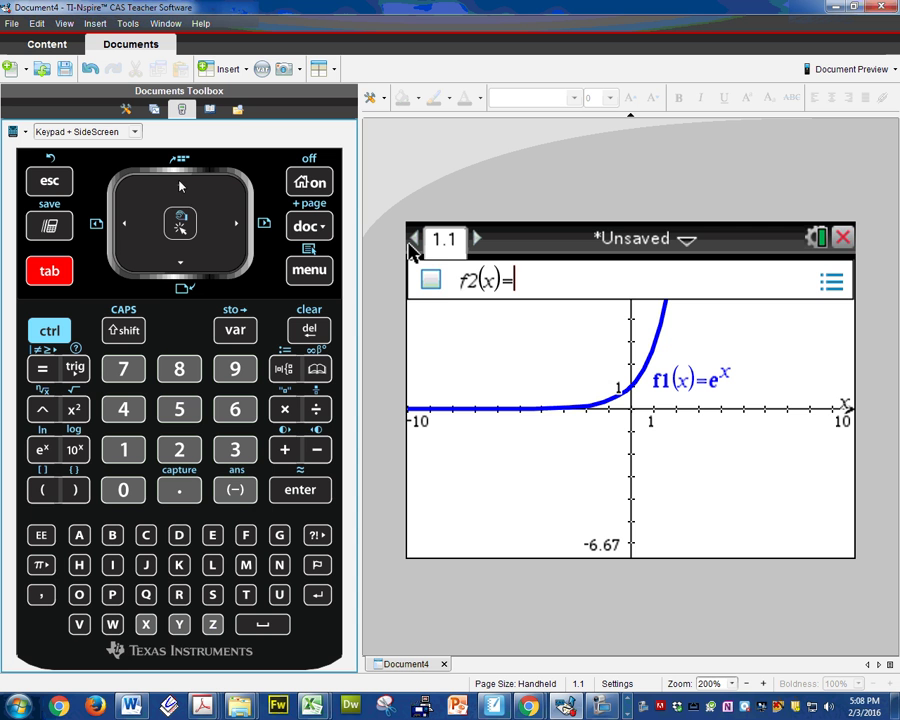
pyautogui.press('Up')
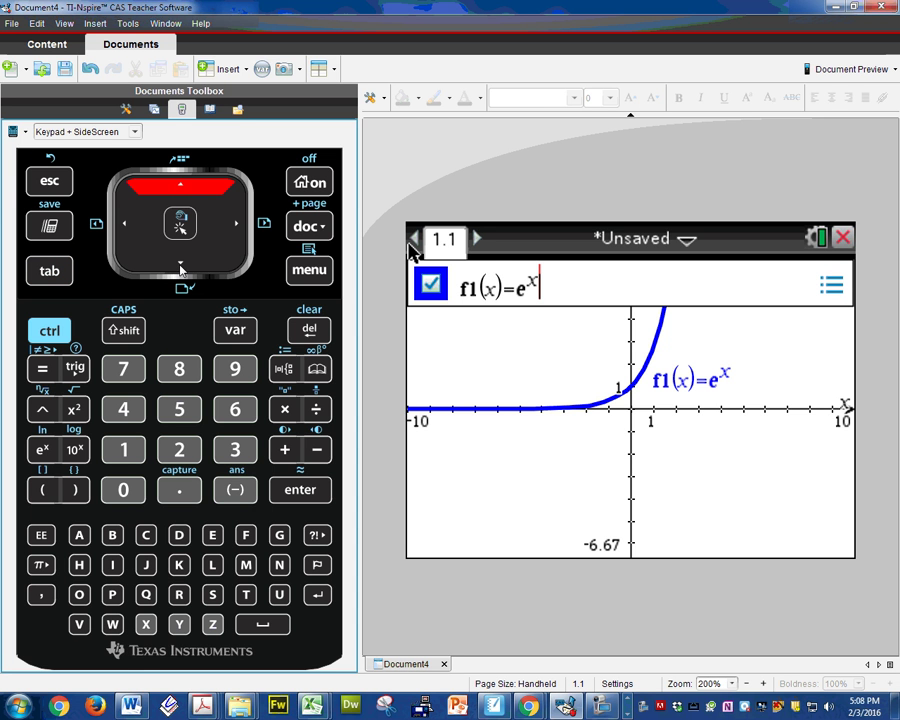
pyautogui.press('Down')
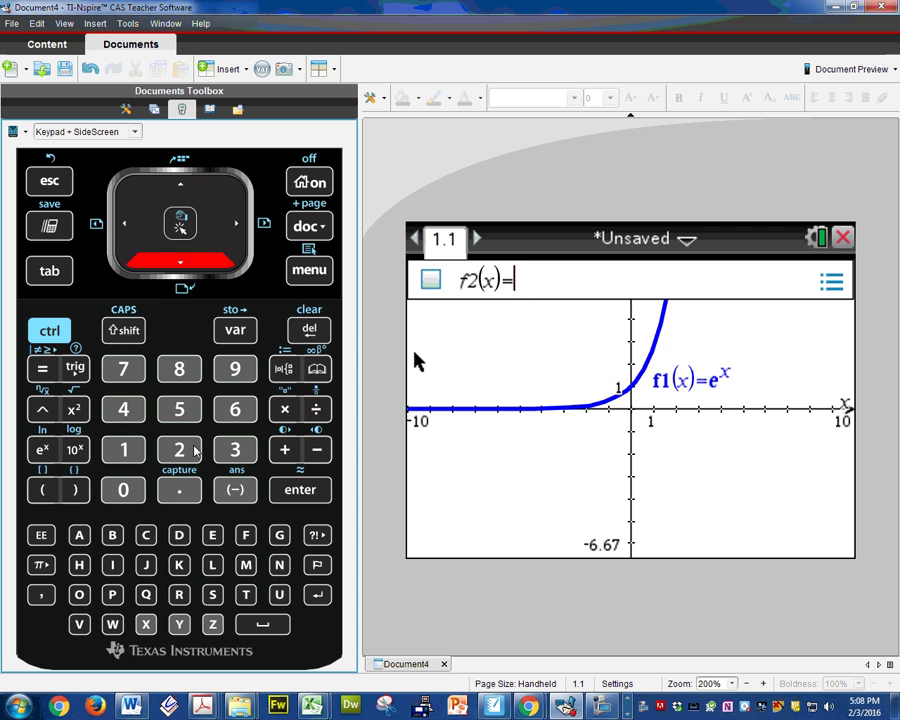
pyautogui.write('4-')
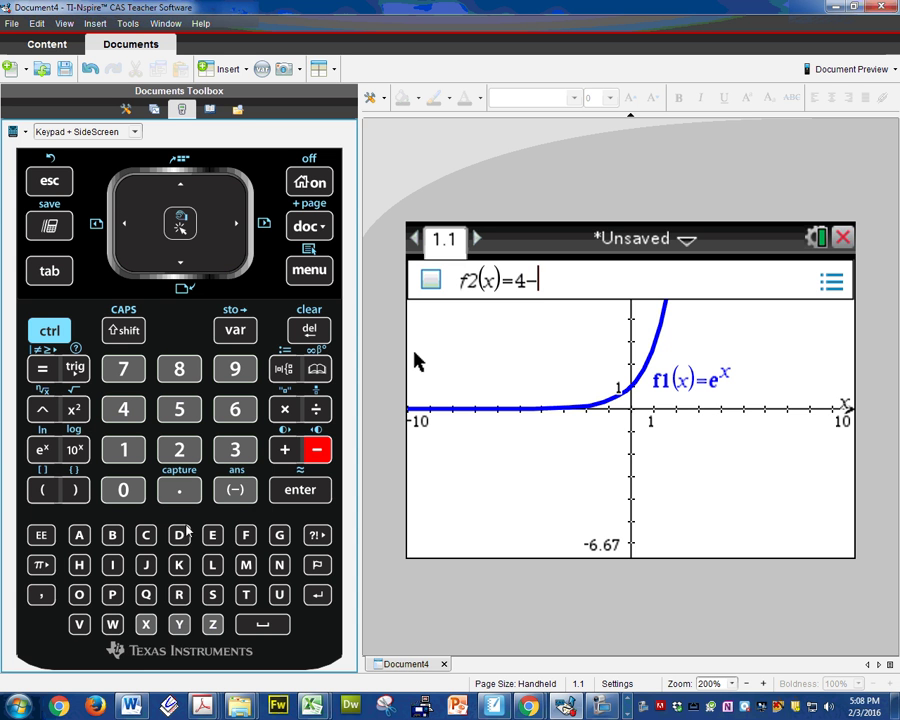
pyautogui.click(146, 624)
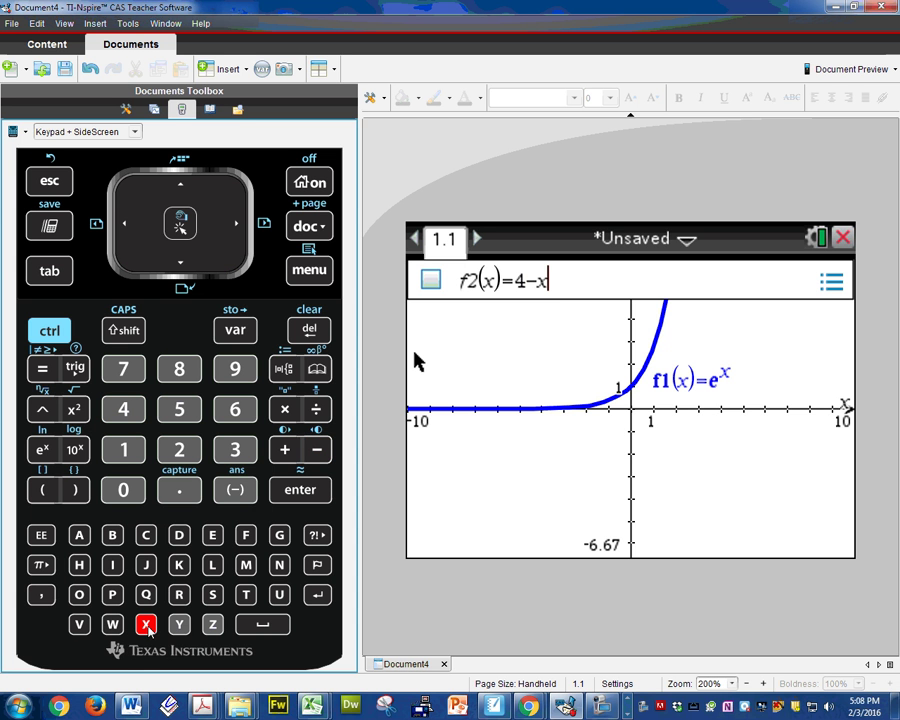
pyautogui.click(82, 416)
pyautogui.click(283, 492)
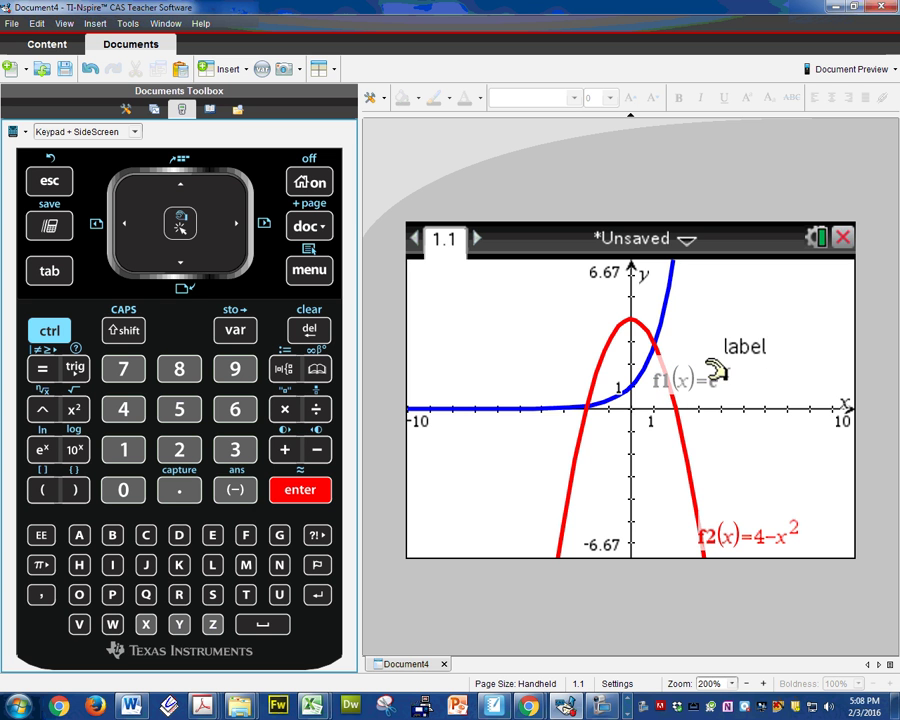
# Drag the f2(x)=4−x² label up beside the y-axis and the f1(x)=e^x label just below the x-axis
pyautogui.moveTo(678, 378); pyautogui.dragTo(742, 396)
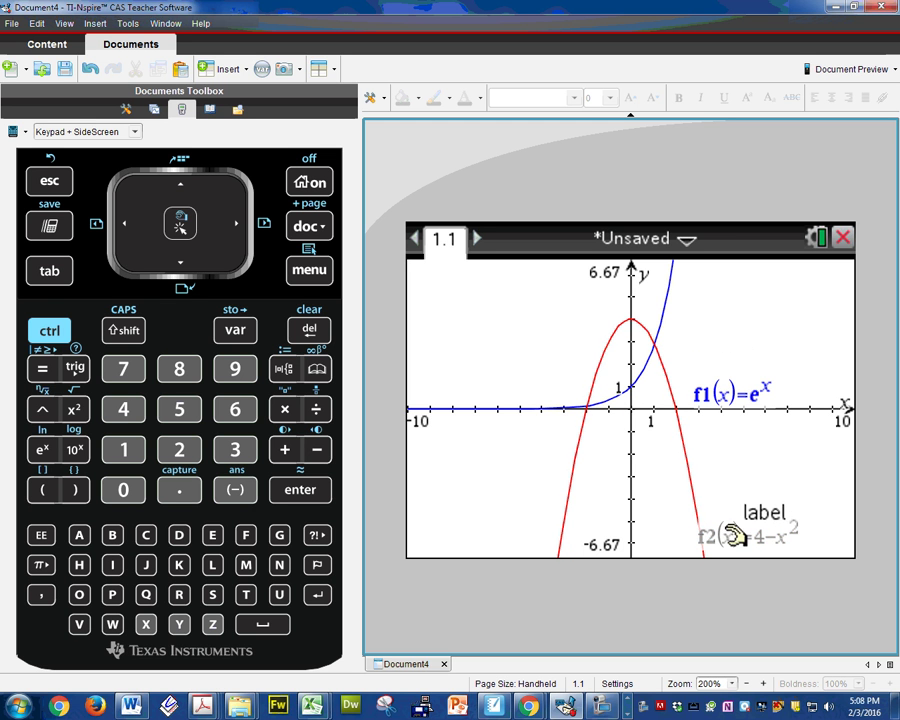
pyautogui.moveTo(727, 525); pyautogui.dragTo(595, 295)
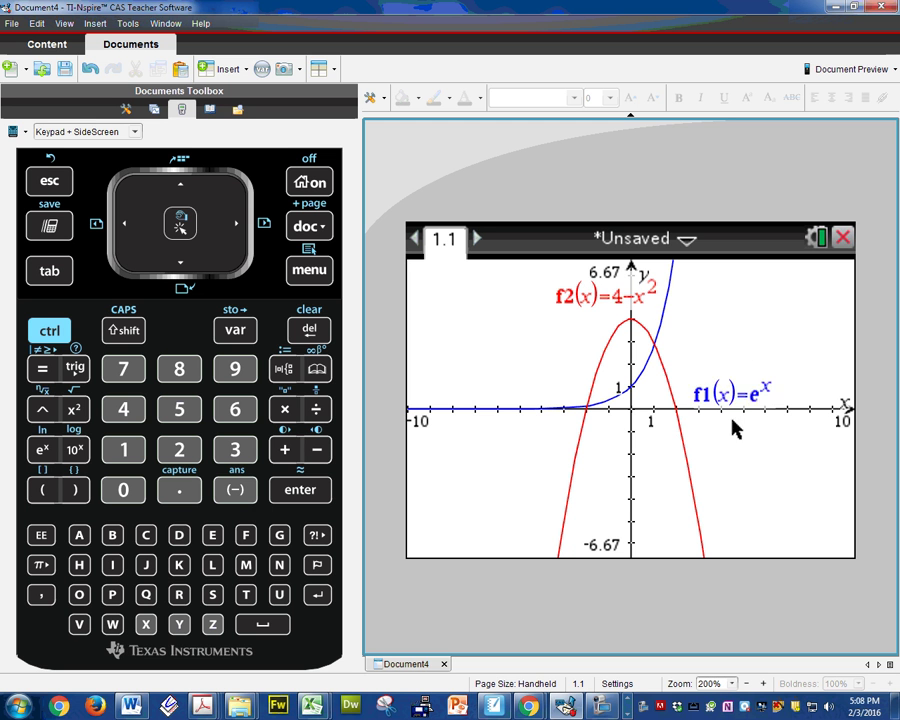
pyautogui.moveTo(726, 384); pyautogui.dragTo(630, 445)
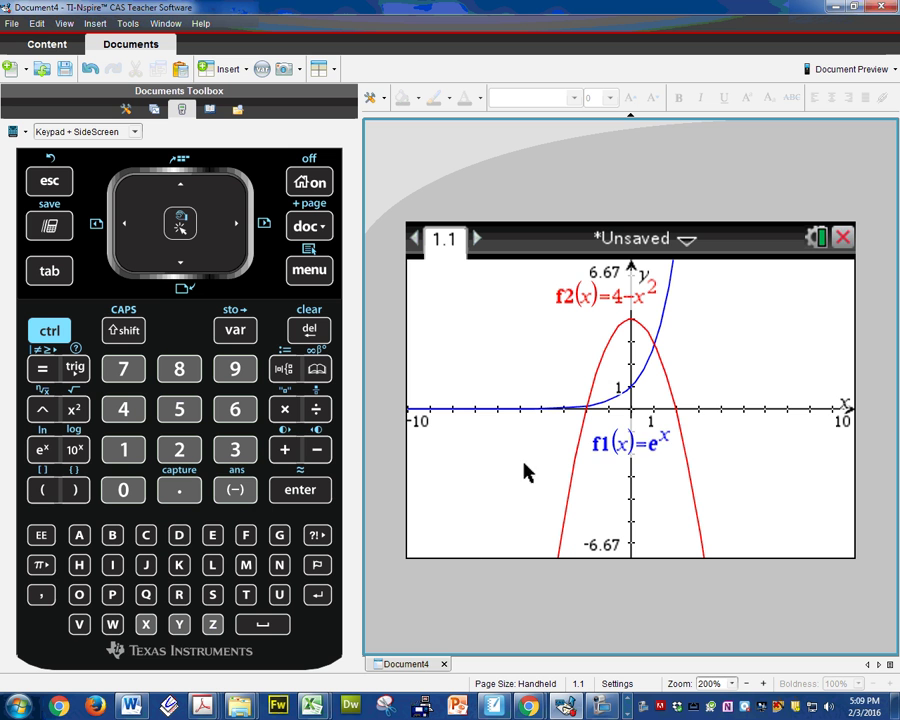
pyautogui.moveTo(639, 446)
pyautogui.mouseDown()
pyautogui.moveTo(623, 476)
pyautogui.moveTo(630, 432)
pyautogui.mouseUp()
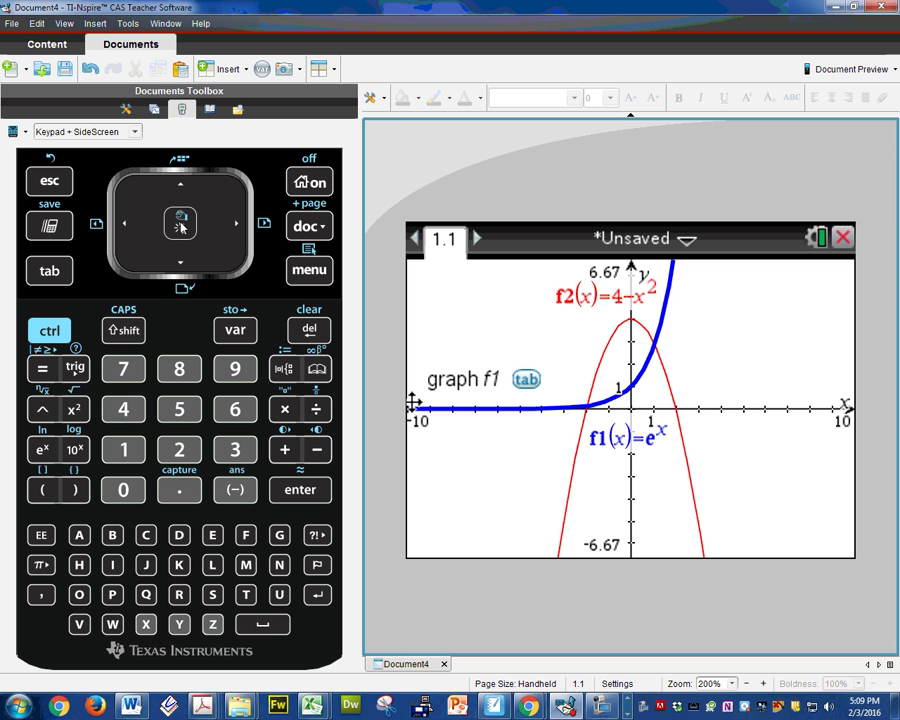
pyautogui.click(44, 335)
pyautogui.click(630, 437)
pyautogui.doubleClick(621, 440)
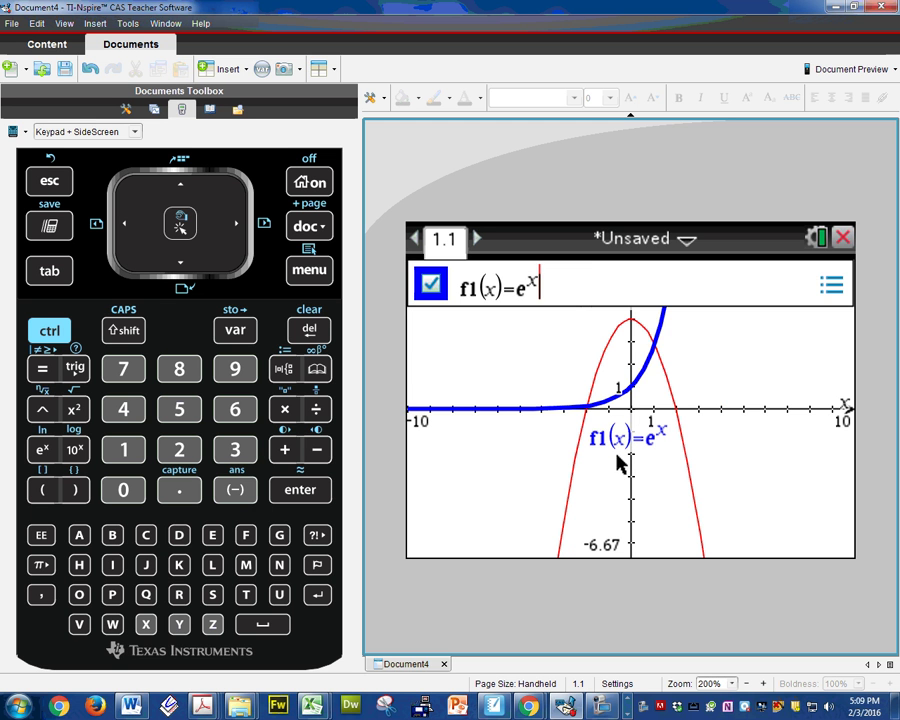
pyautogui.click(600, 480)
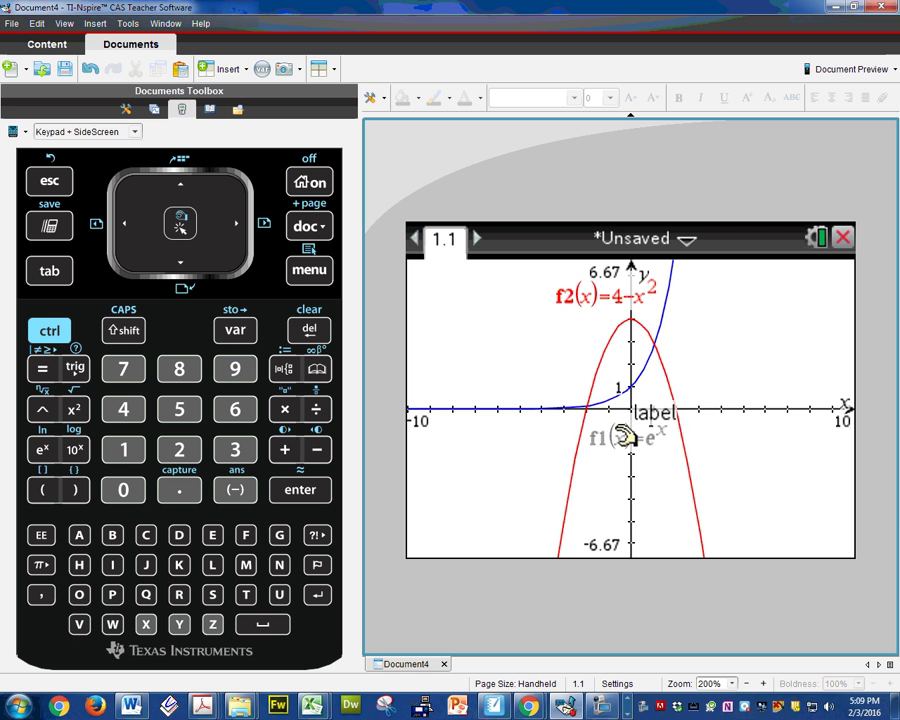
pyautogui.moveTo(625, 435); pyautogui.dragTo(627, 424)
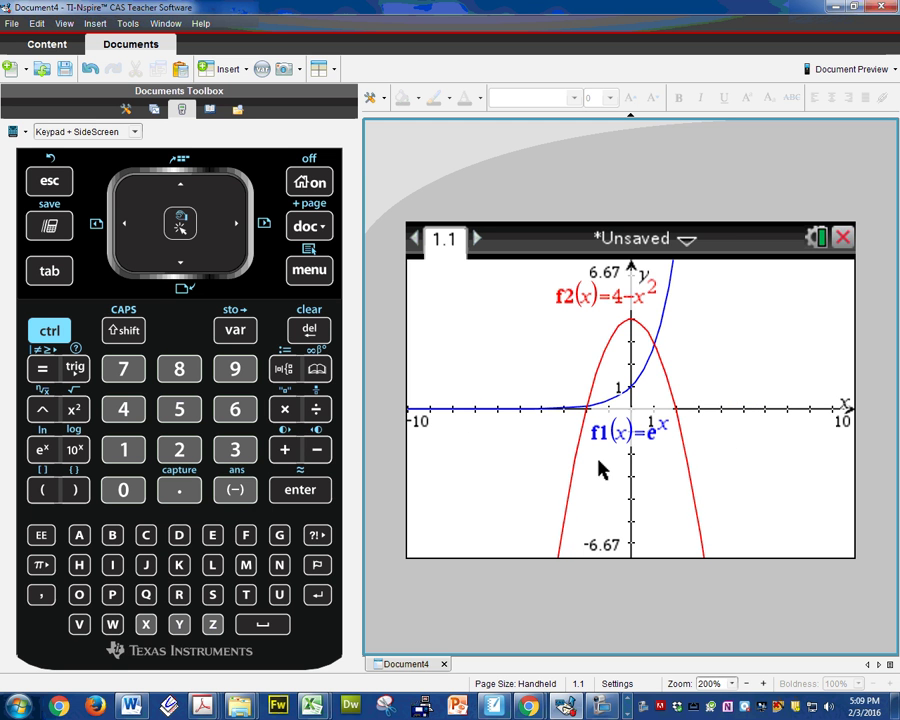
# Edit the axis end values to x from -3 to 4 and y minimum -4
pyautogui.doubleClick(421, 426)
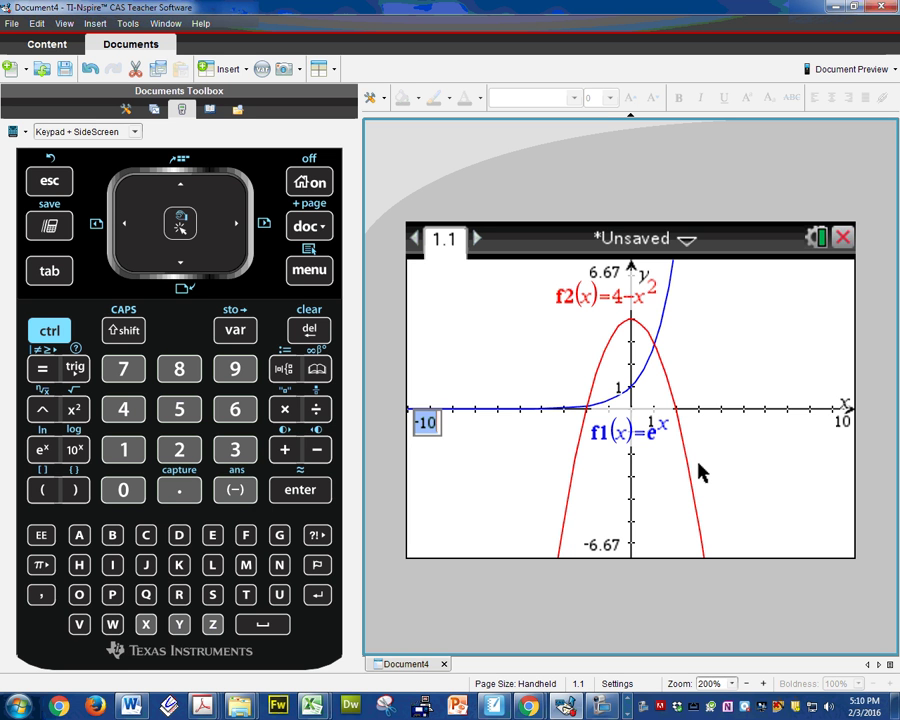
pyautogui.press('BackSpace')
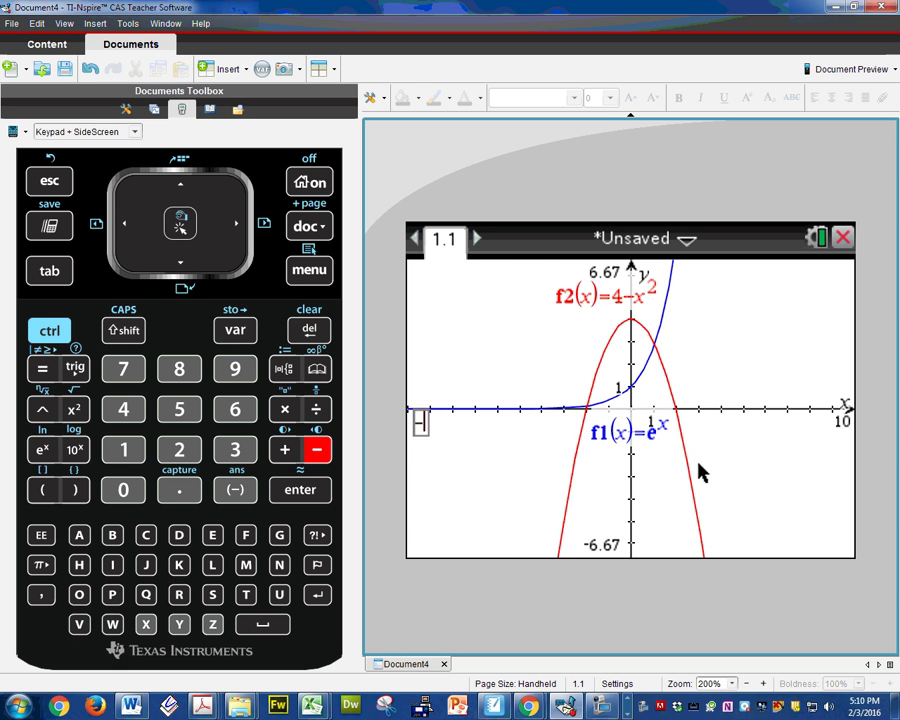
pyautogui.write('-3')
pyautogui.press('Return')
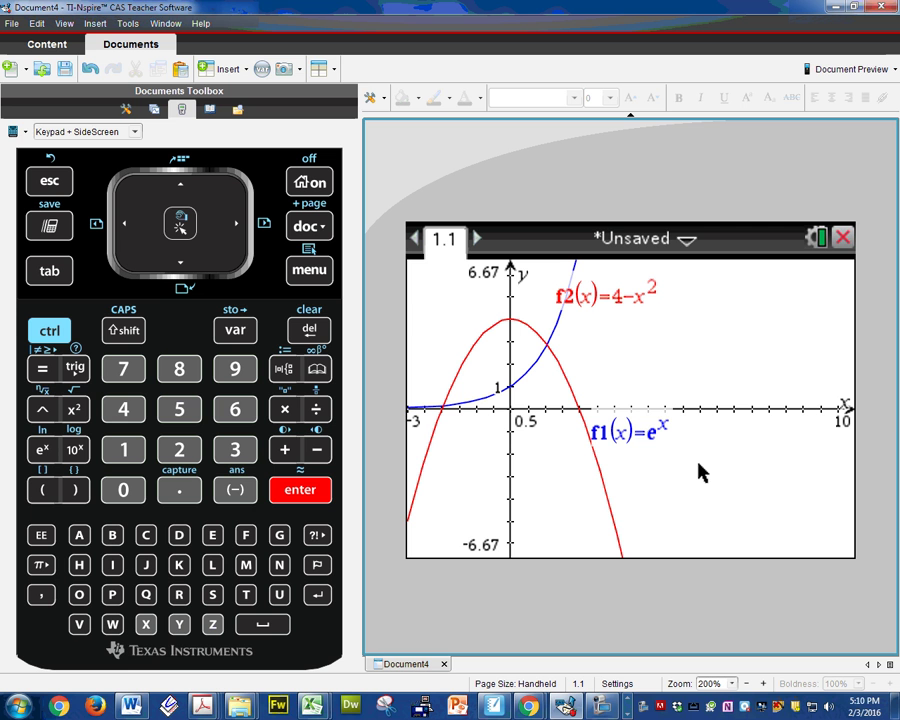
pyautogui.doubleClick(840, 422)
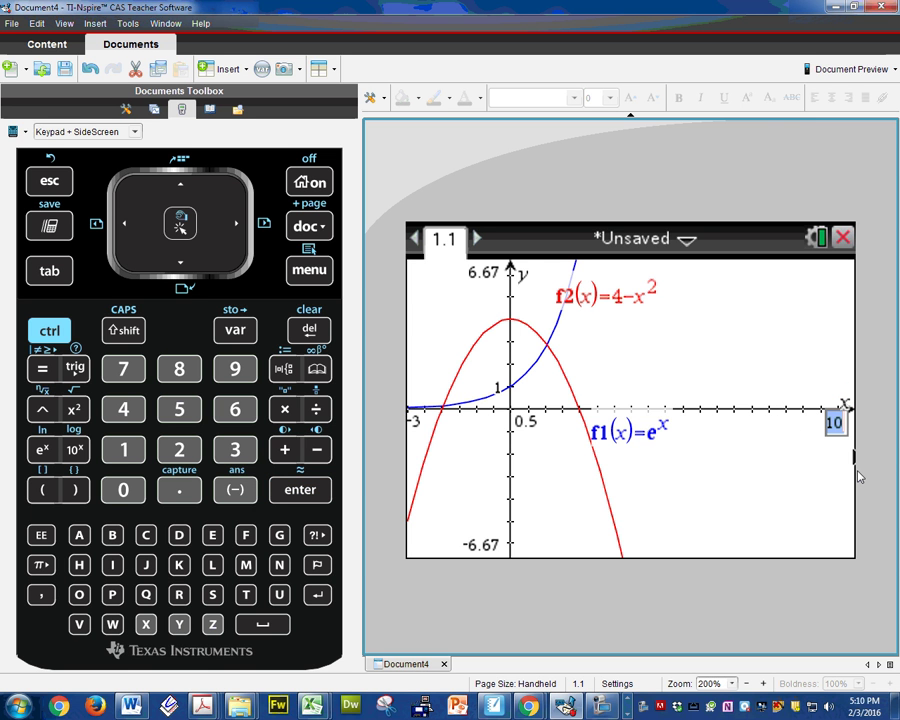
pyautogui.press('BackSpace')
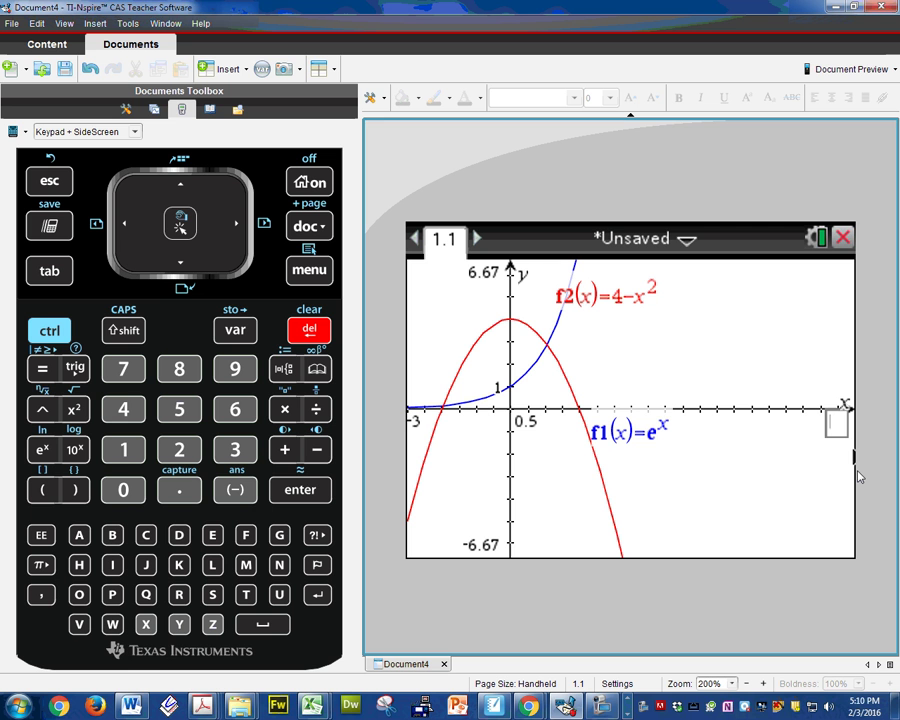
pyautogui.write('4')
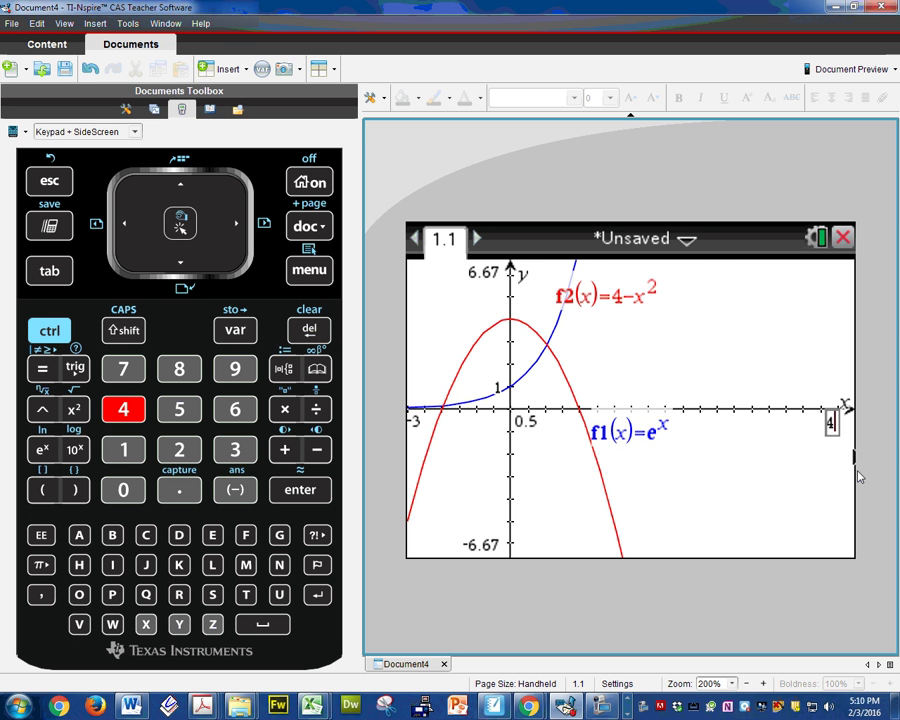
pyautogui.press('Return')
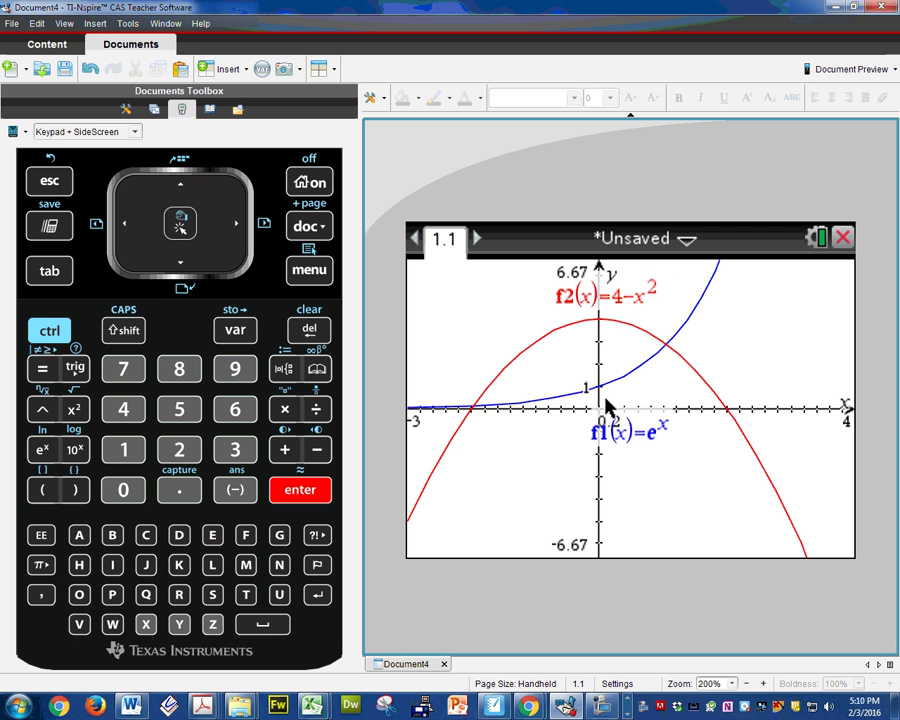
pyautogui.doubleClick(572, 547)
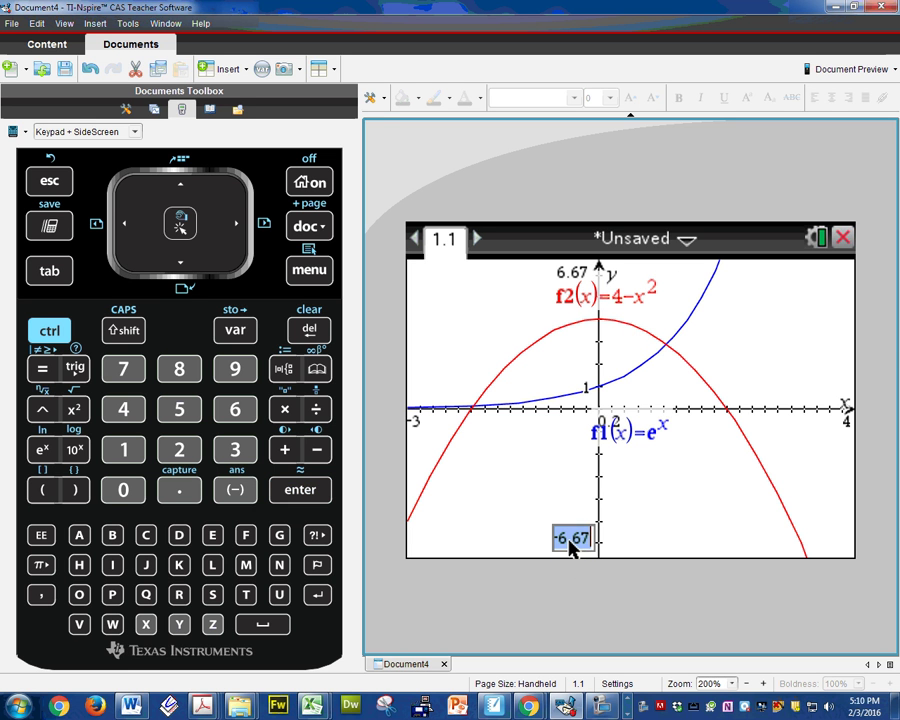
pyautogui.press('BackSpace')
pyautogui.write('-')
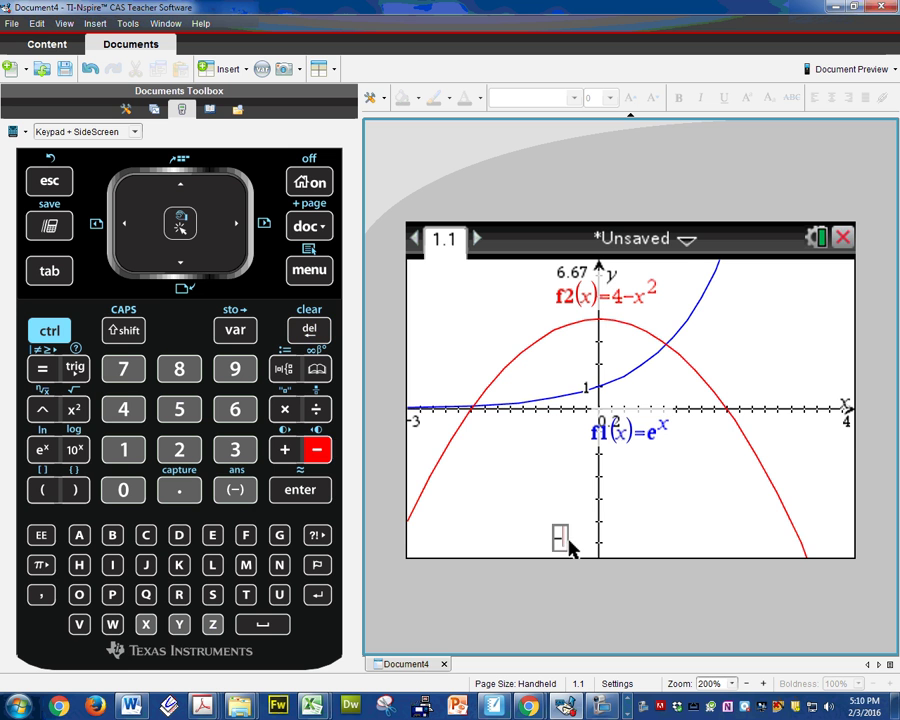
pyautogui.write('4')
pyautogui.press('Return')
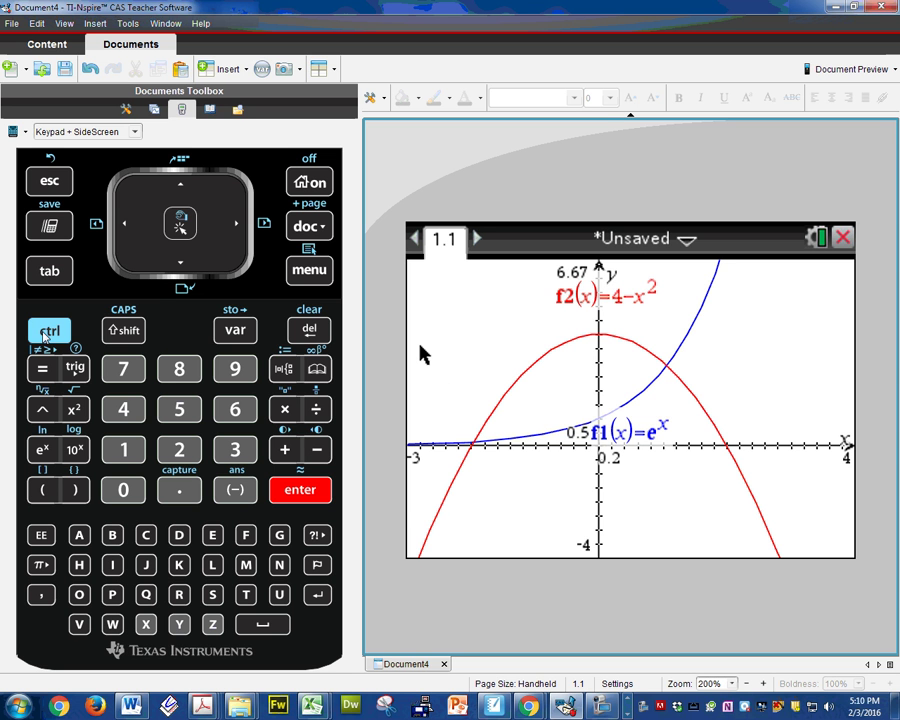
# Undo the three axis edits to restore the standard -10 to 10 window
pyautogui.click(48, 331)
pyautogui.click(59, 190)
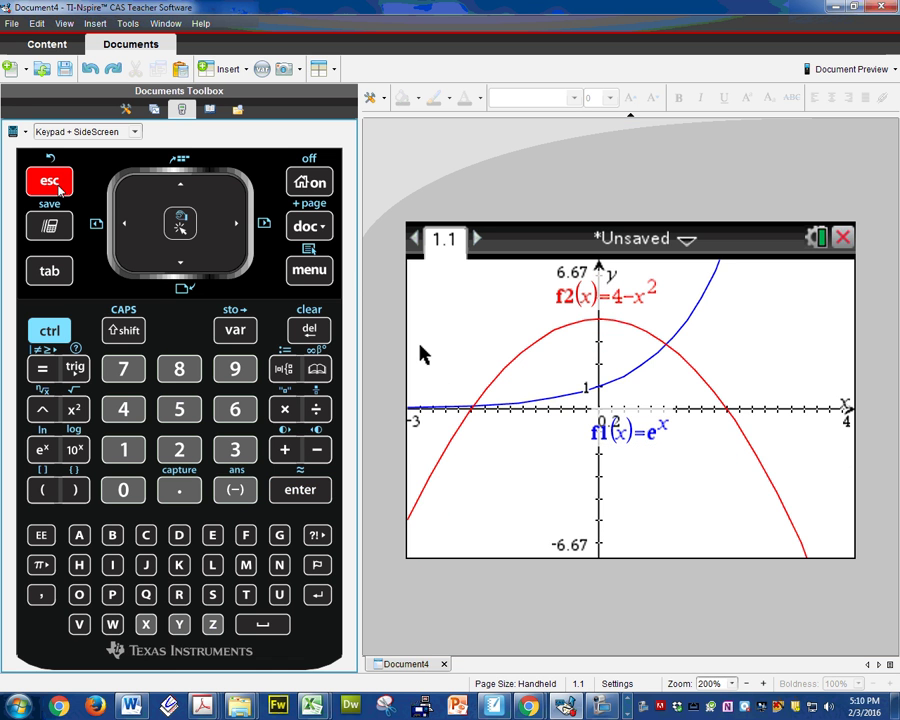
pyautogui.click(46, 334)
pyautogui.click(50, 185)
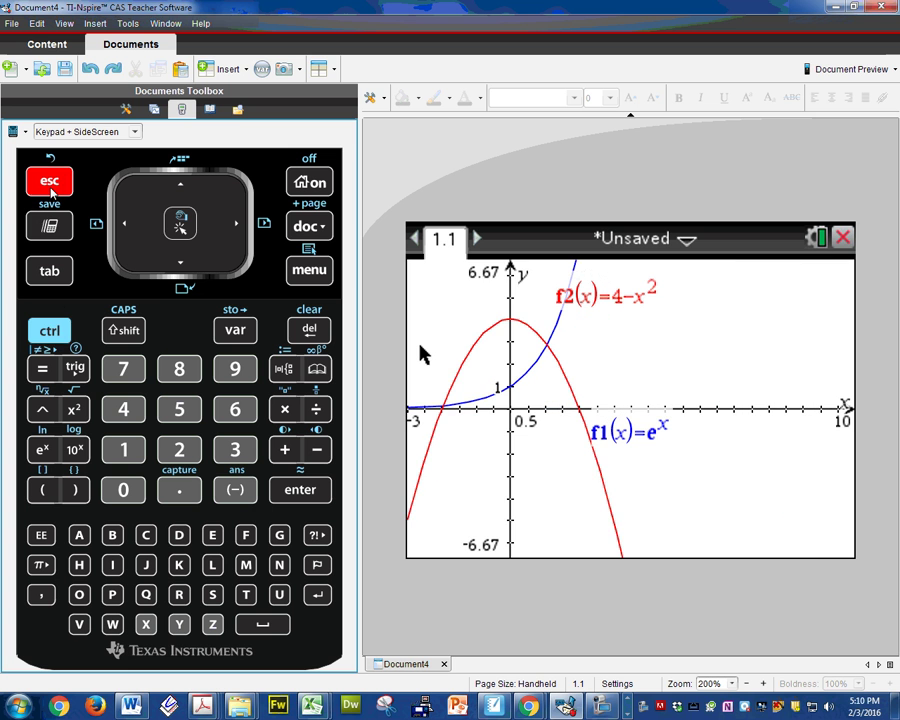
pyautogui.click(49, 334)
pyautogui.click(50, 182)
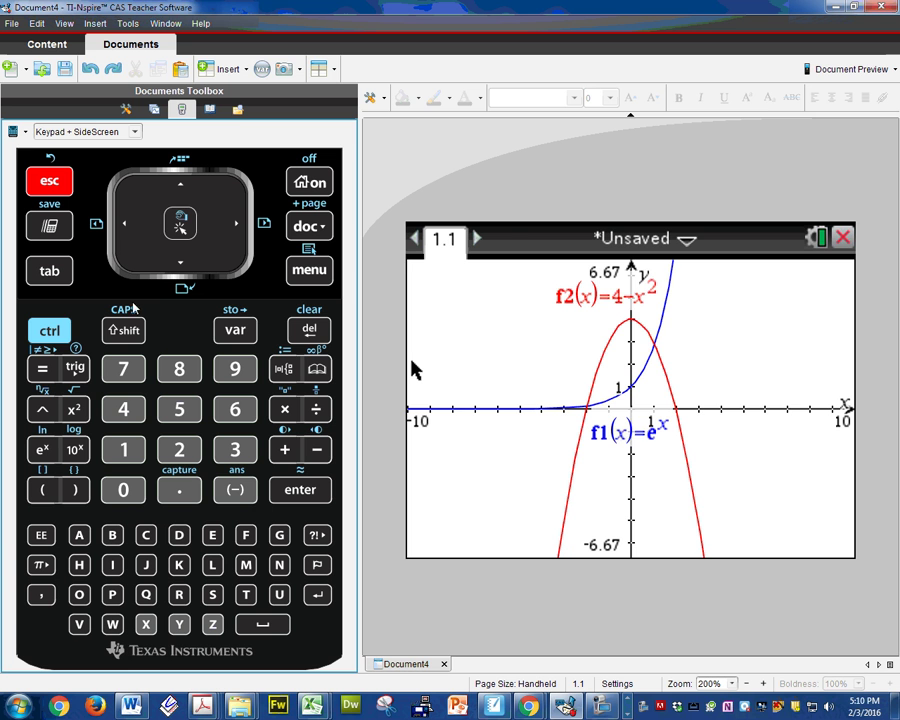
# Copy the graph page in the Page Sorter, paste it as page 1.2, and open it
pyautogui.click(180, 185)
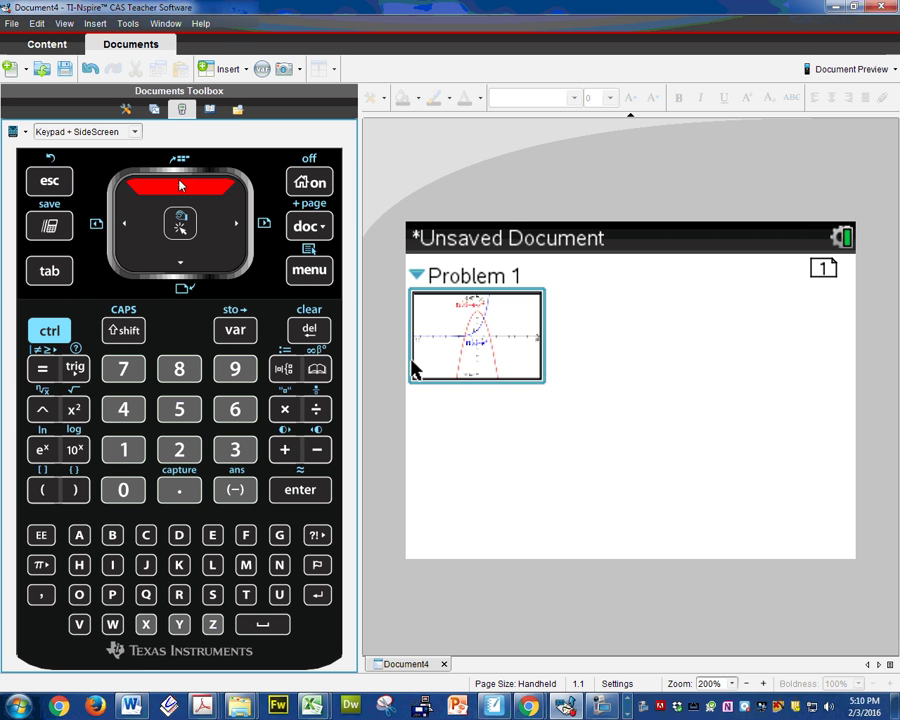
pyautogui.click(51, 336)
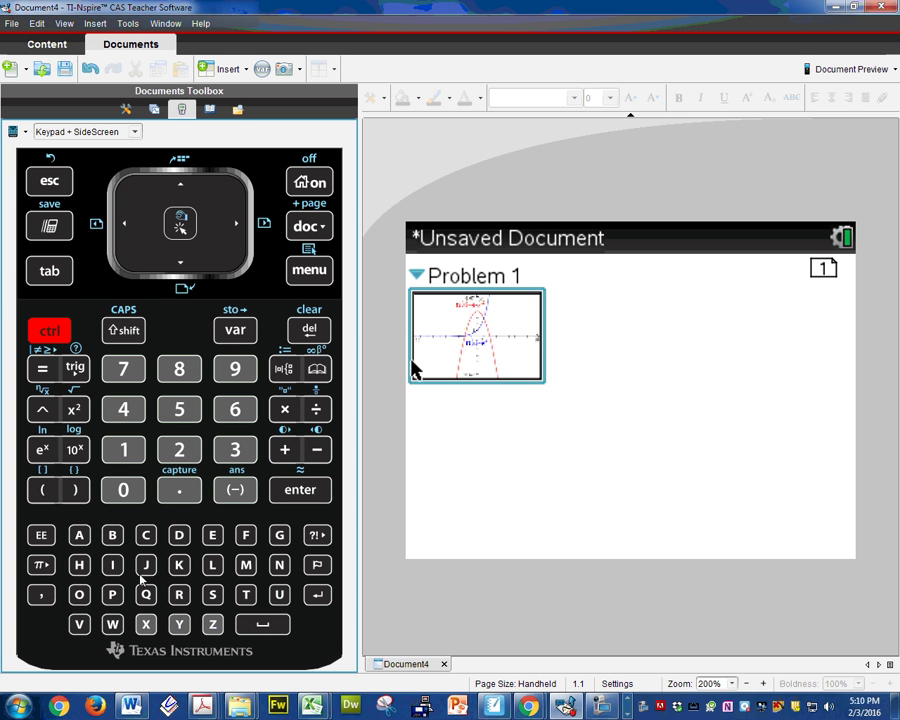
pyautogui.click(145, 537)
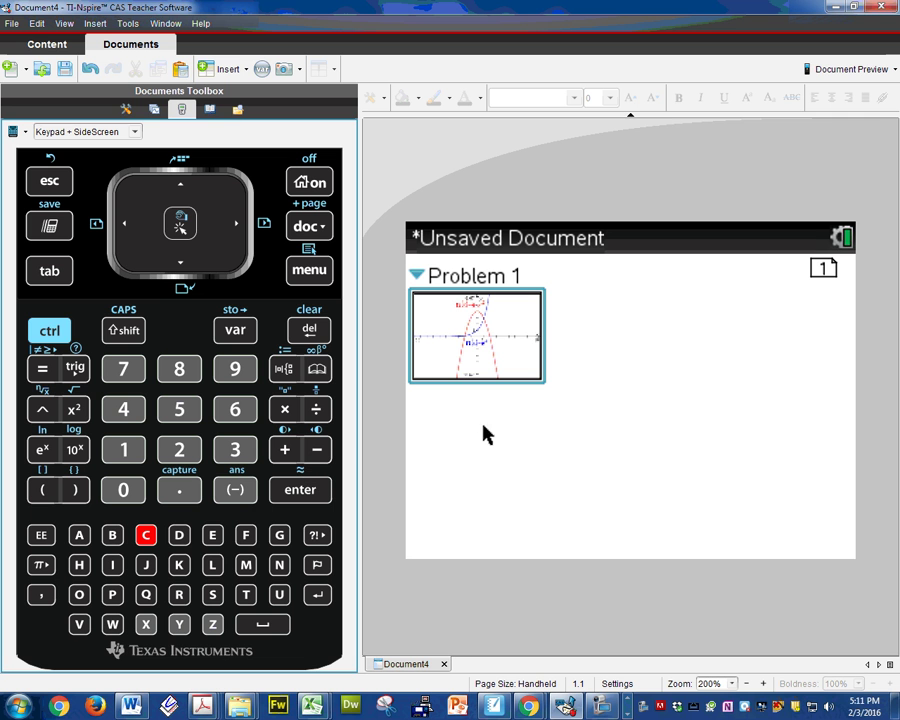
pyautogui.click(48, 333)
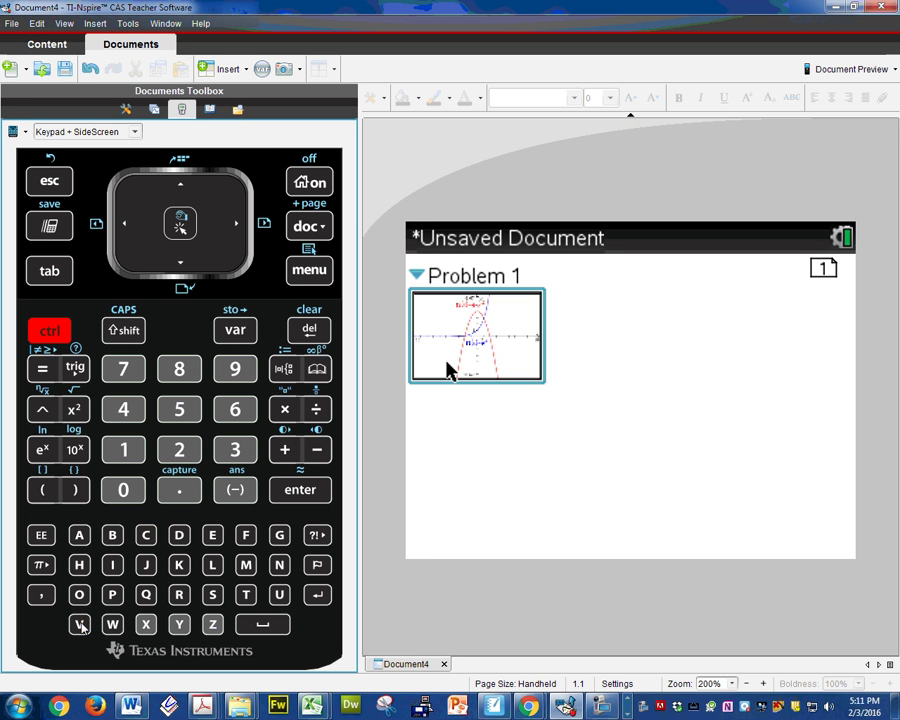
pyautogui.click(79, 624)
pyautogui.doubleClick(605, 330)
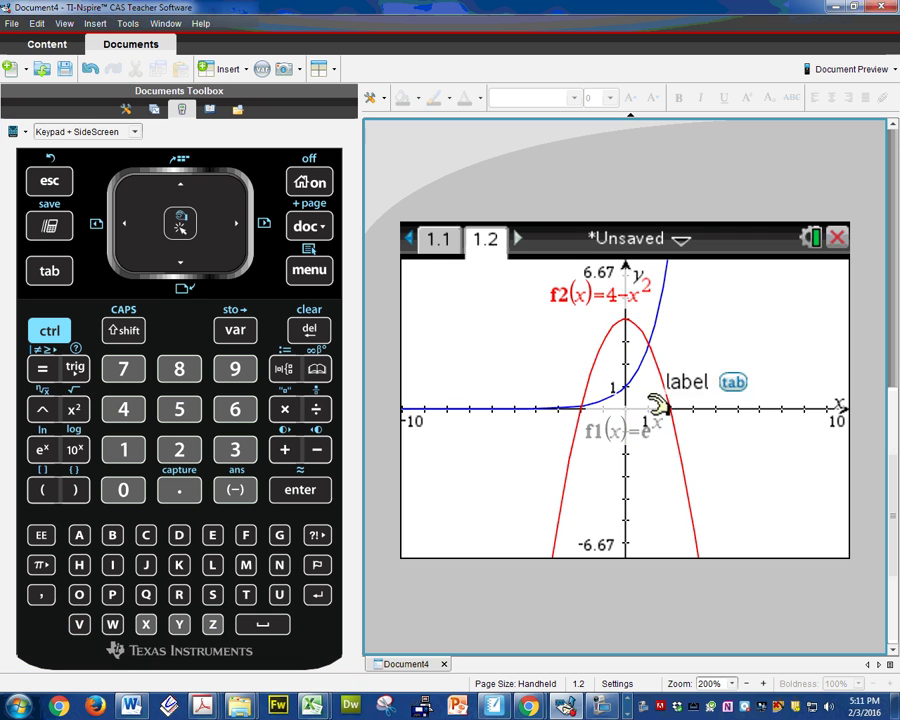
# Compare page 1.1 with 1.2, then reopen page 1.2 from the page overview
pyautogui.click(438, 238)
pyautogui.click(488, 241)
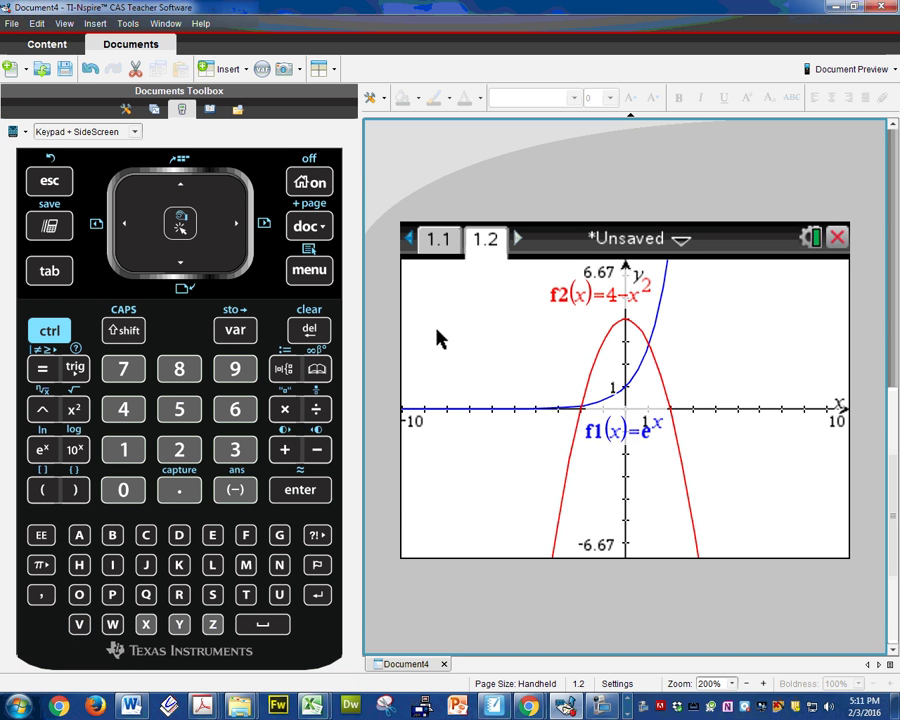
pyautogui.click(155, 241)
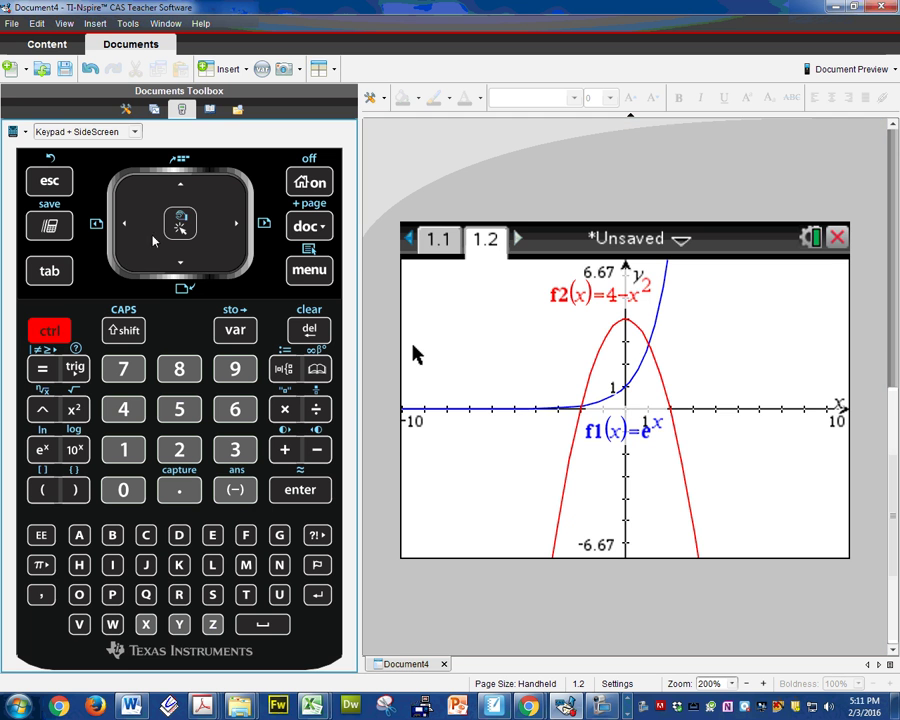
pyautogui.click(181, 185)
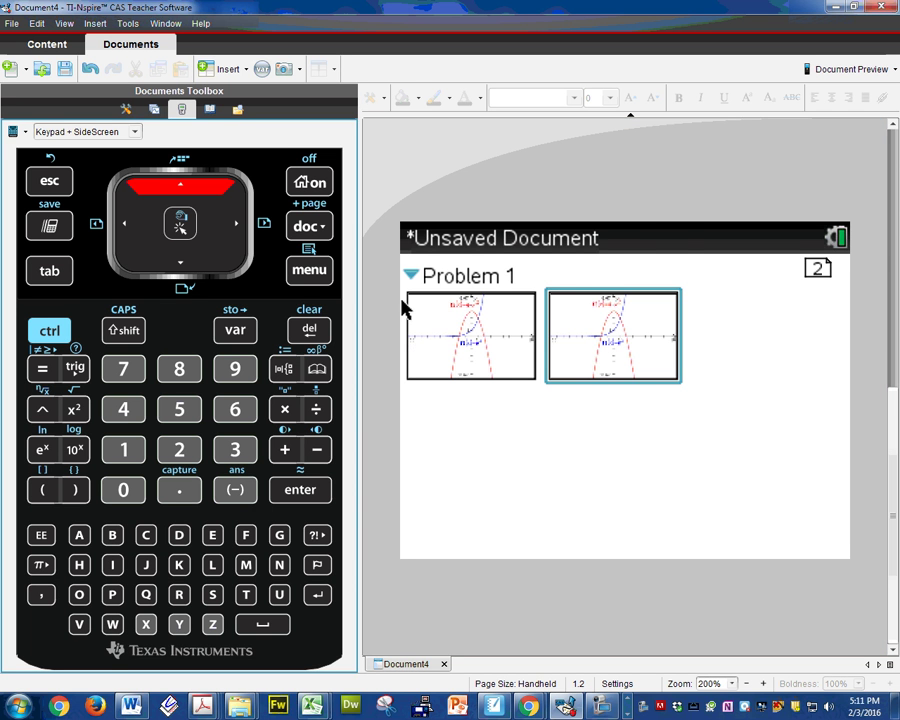
pyautogui.doubleClick(608, 356)
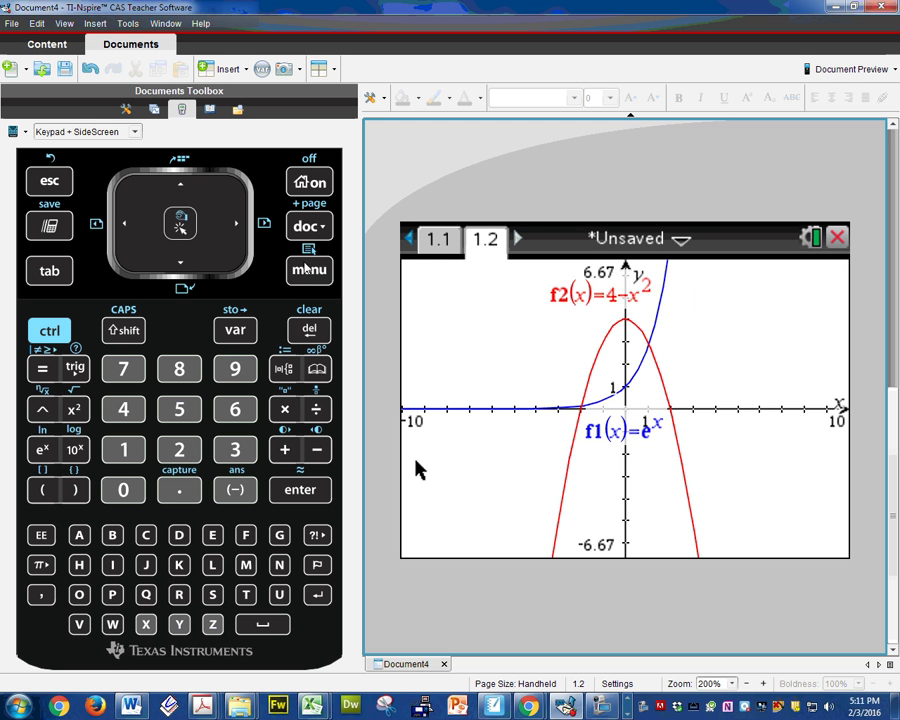
# In Window Settings, set XMin -4, XMax 4 and XScale 1
pyautogui.click(306, 270)
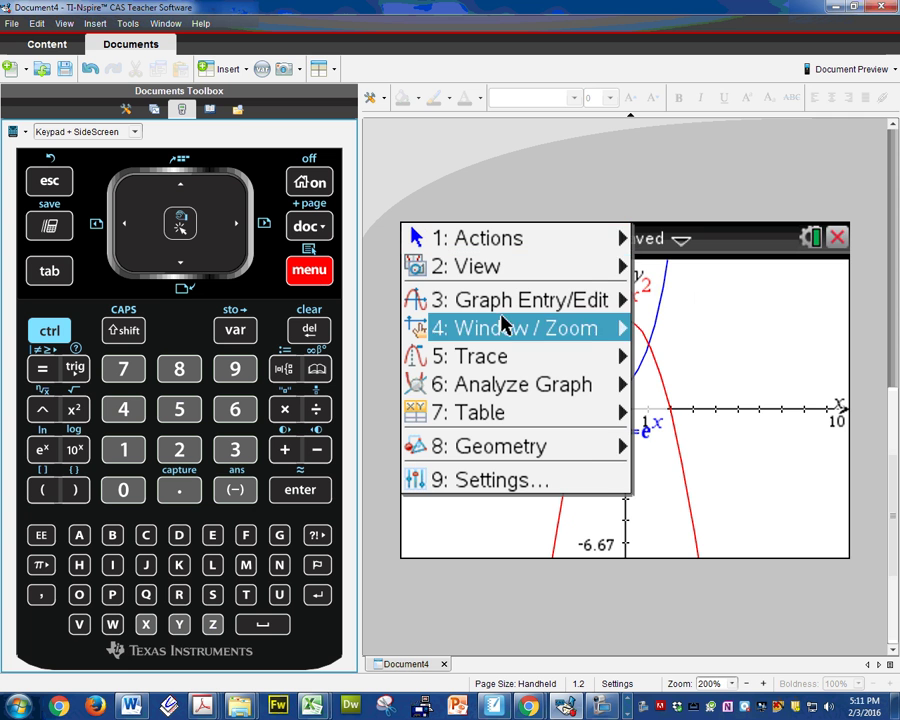
pyautogui.moveTo(512, 340)
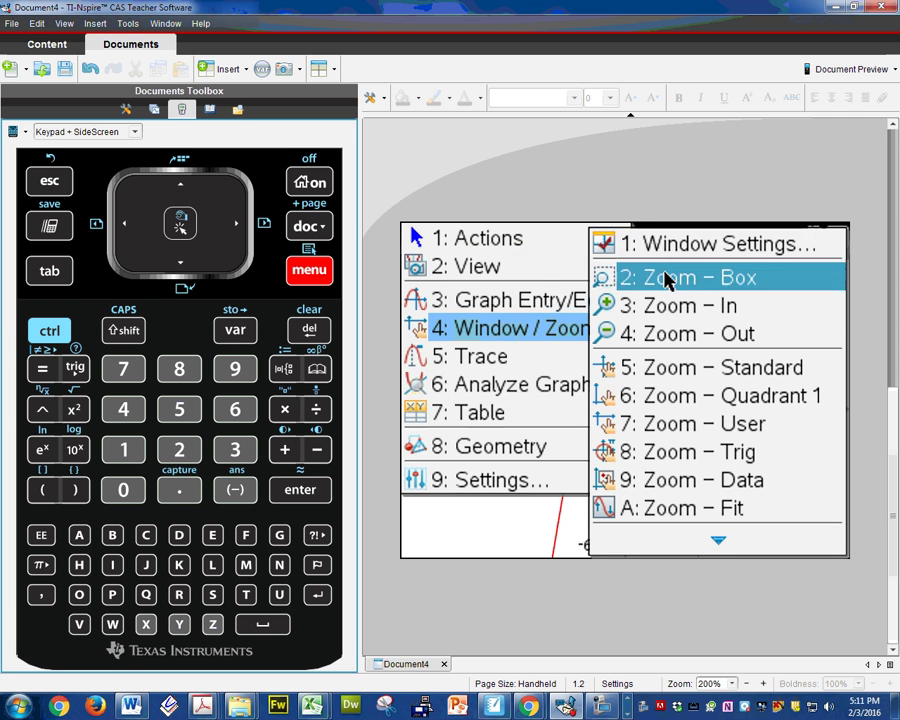
pyautogui.click(695, 245)
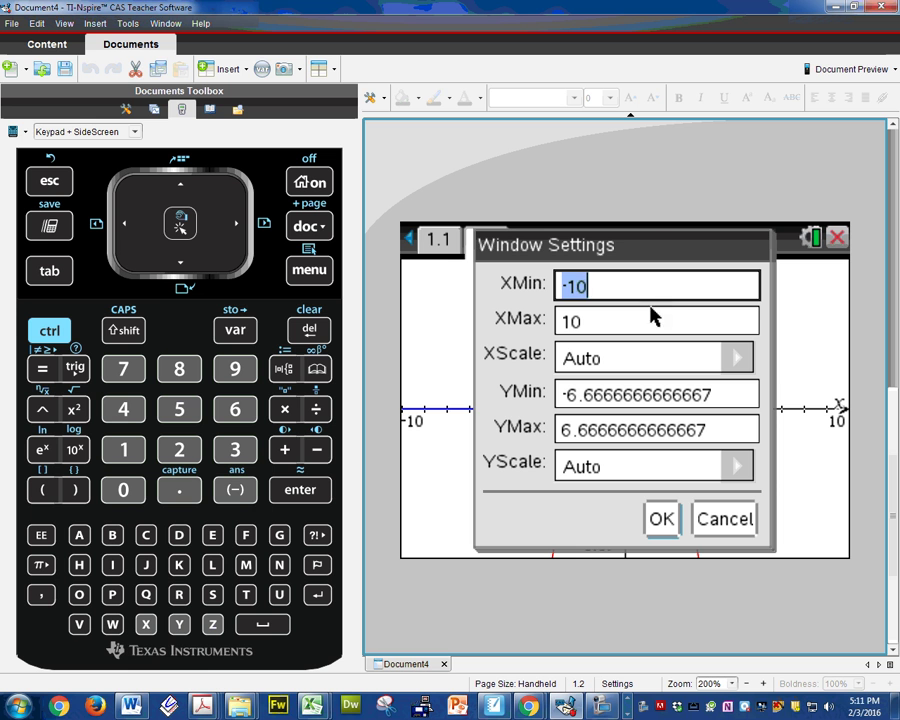
pyautogui.write('-')
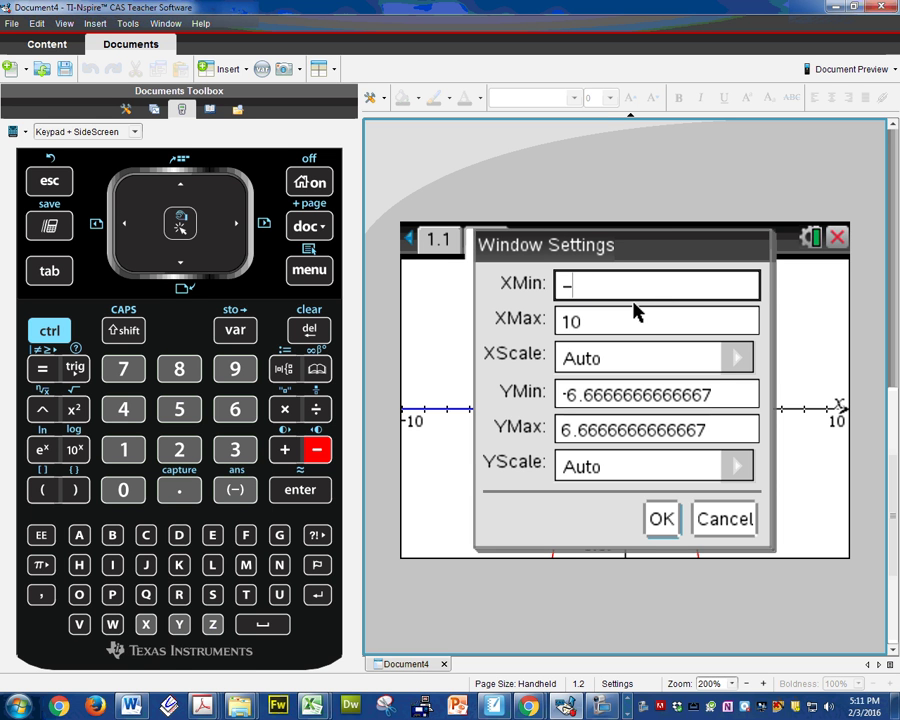
pyautogui.write('4')
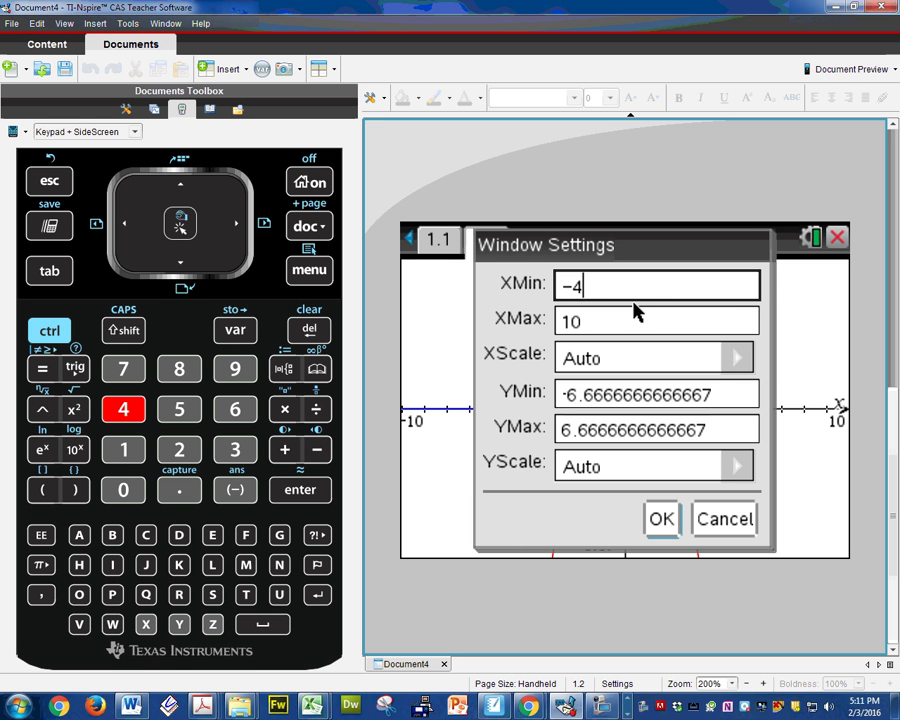
pyautogui.press('Tab')
pyautogui.write('4')
pyautogui.press('Tab')
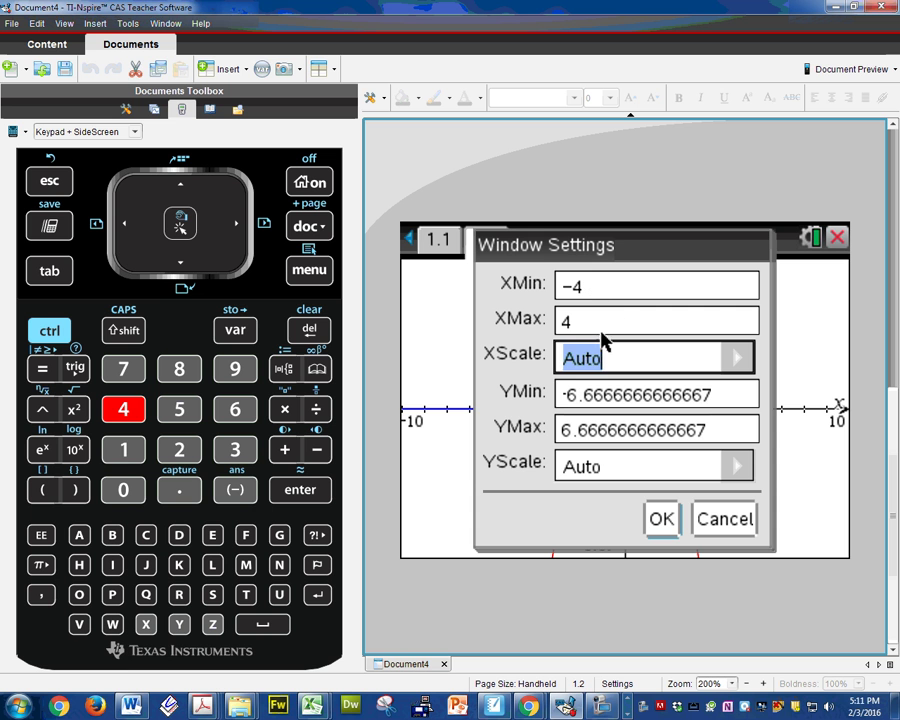
pyautogui.write('1')
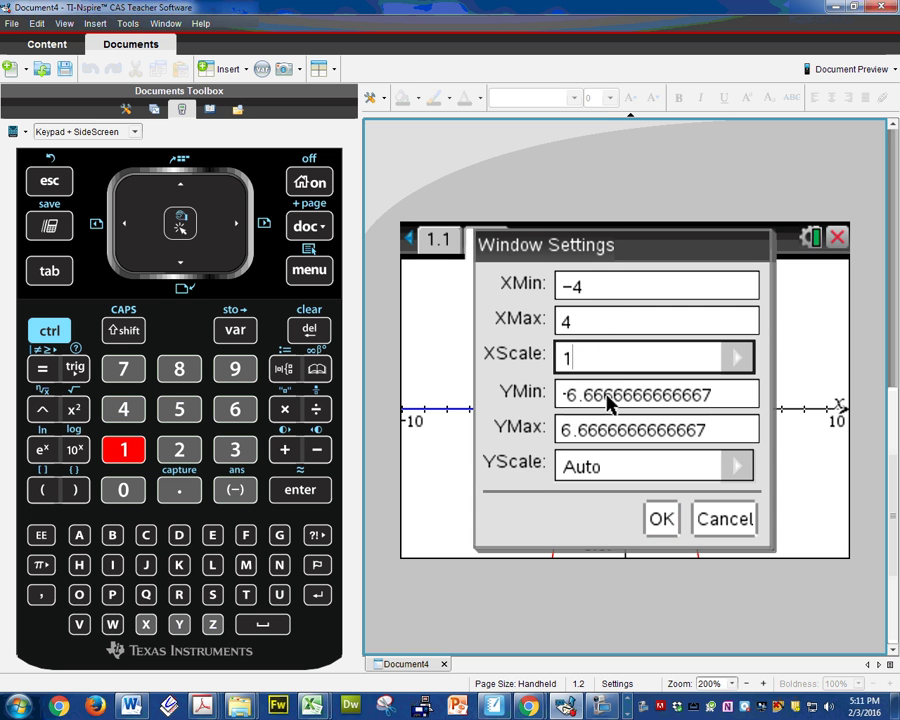
# Set YMin -5, YMax 5 and YScale 1, then apply the window settings
pyautogui.click(562, 399)
pyautogui.click(592, 399)
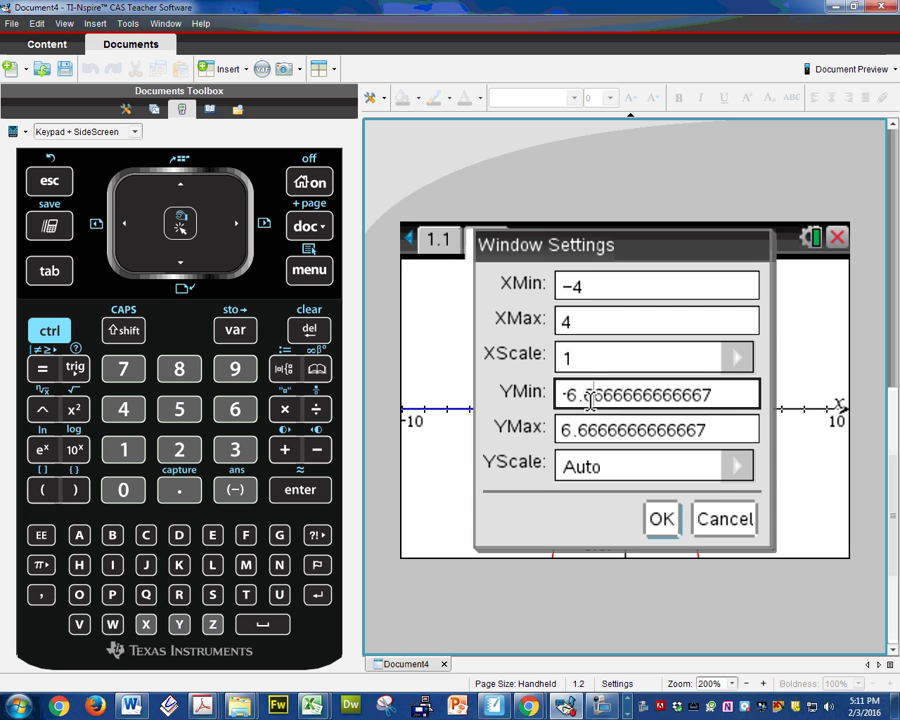
pyautogui.moveTo(712, 395); pyautogui.dragTo(516, 392)
pyautogui.write('-5')
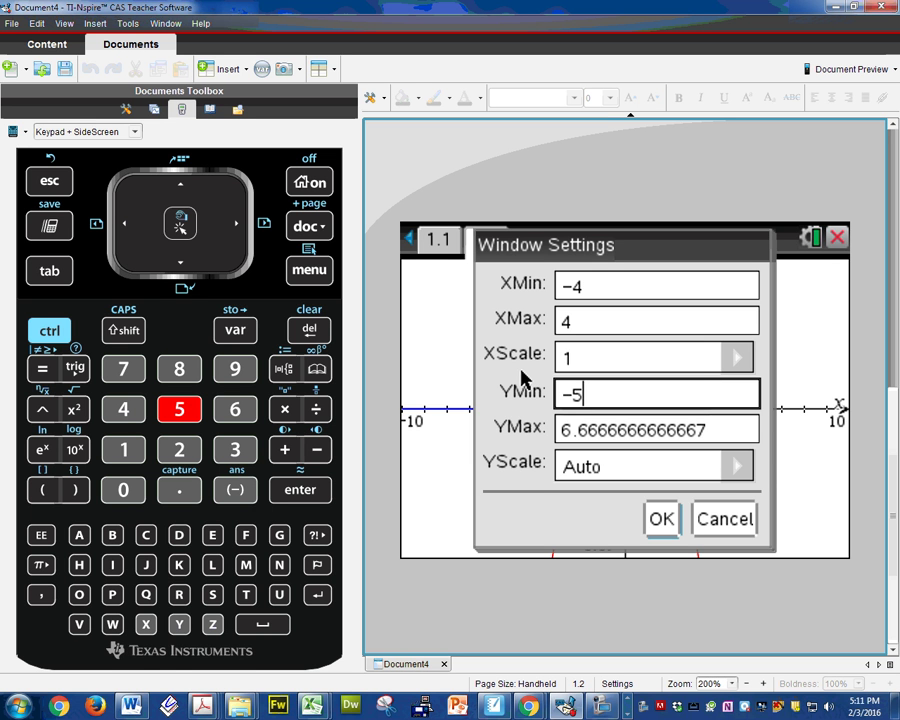
pyautogui.click(627, 436)
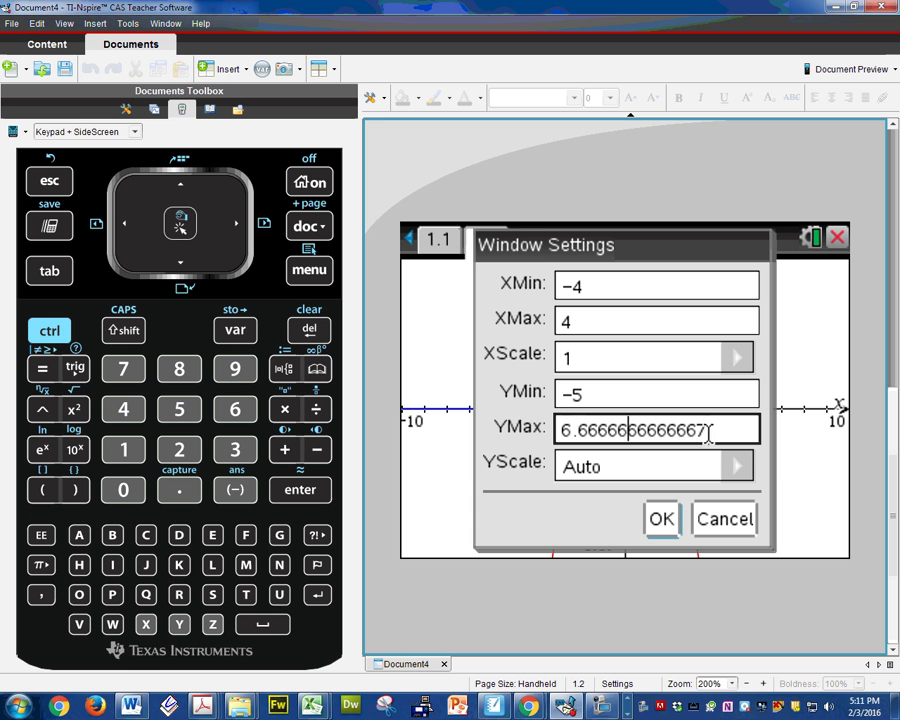
pyautogui.moveTo(709, 430); pyautogui.dragTo(562, 437)
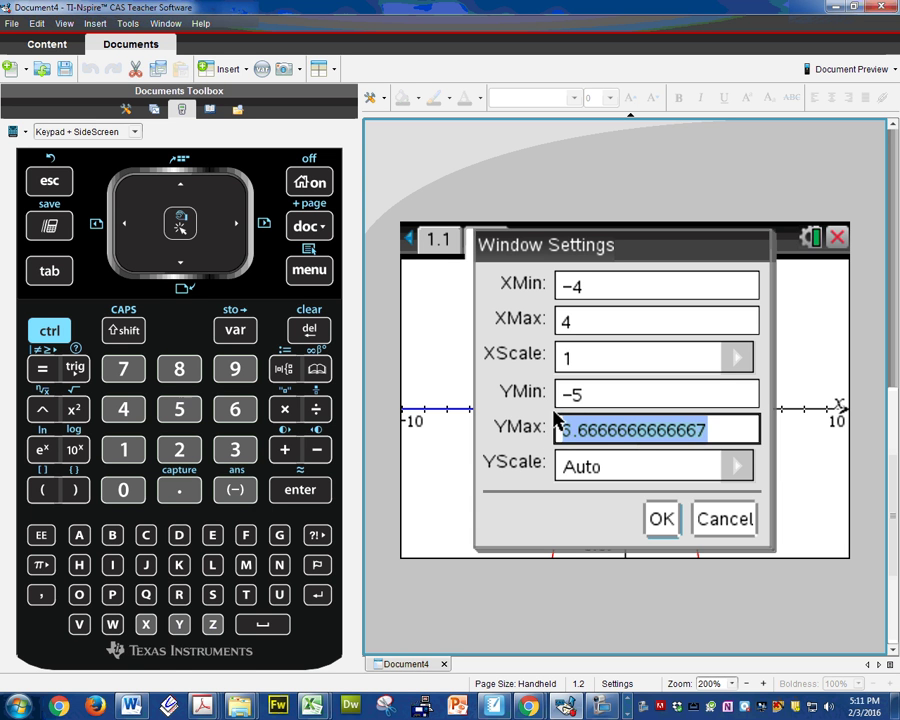
pyautogui.write('5')
pyautogui.click(594, 478)
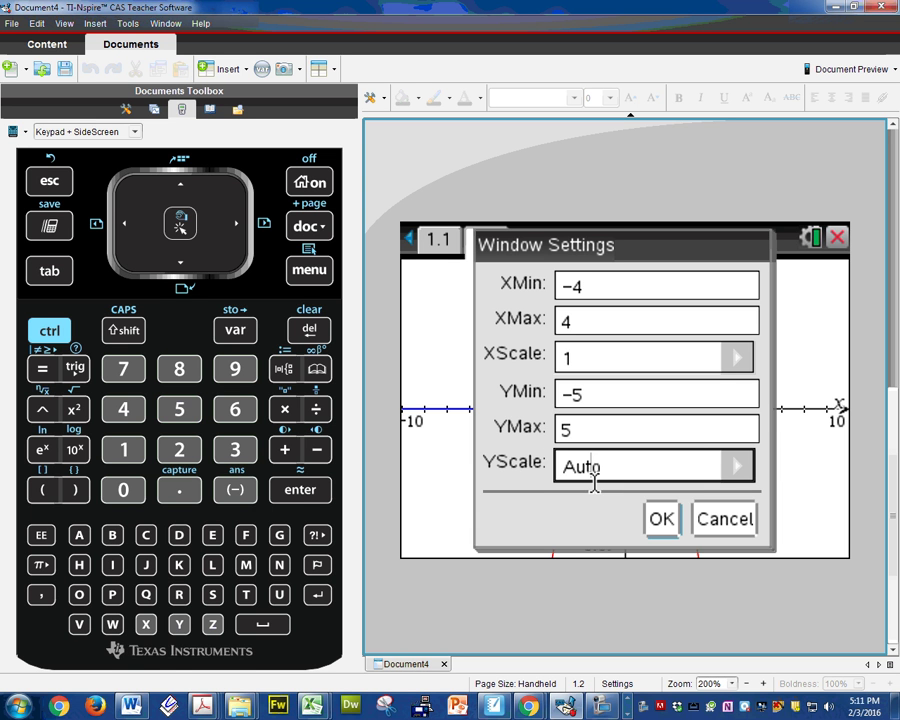
pyautogui.moveTo(611, 474); pyautogui.dragTo(569, 478)
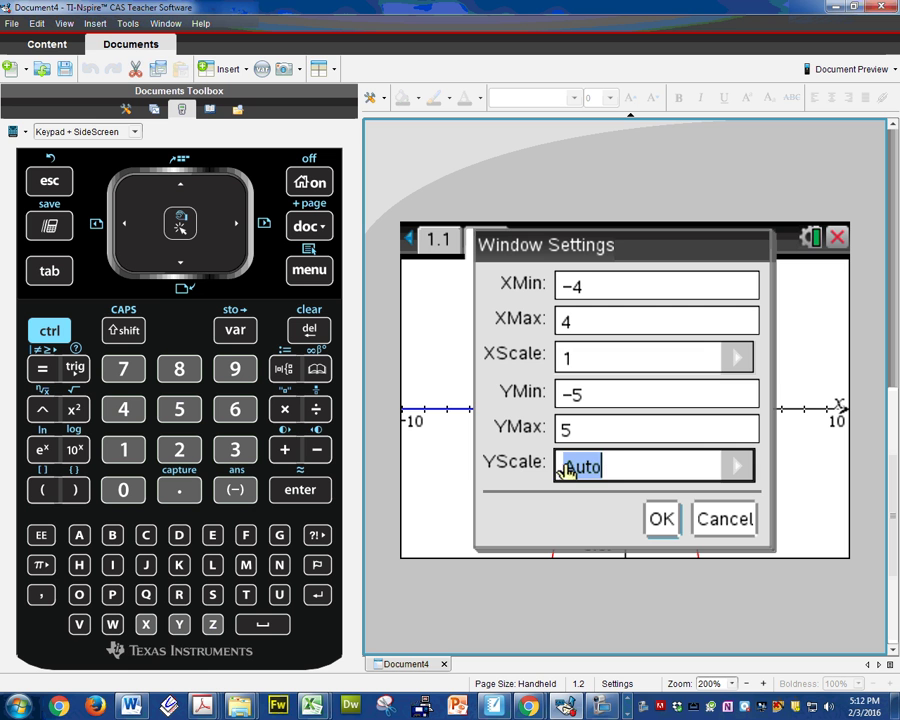
pyautogui.write('1')
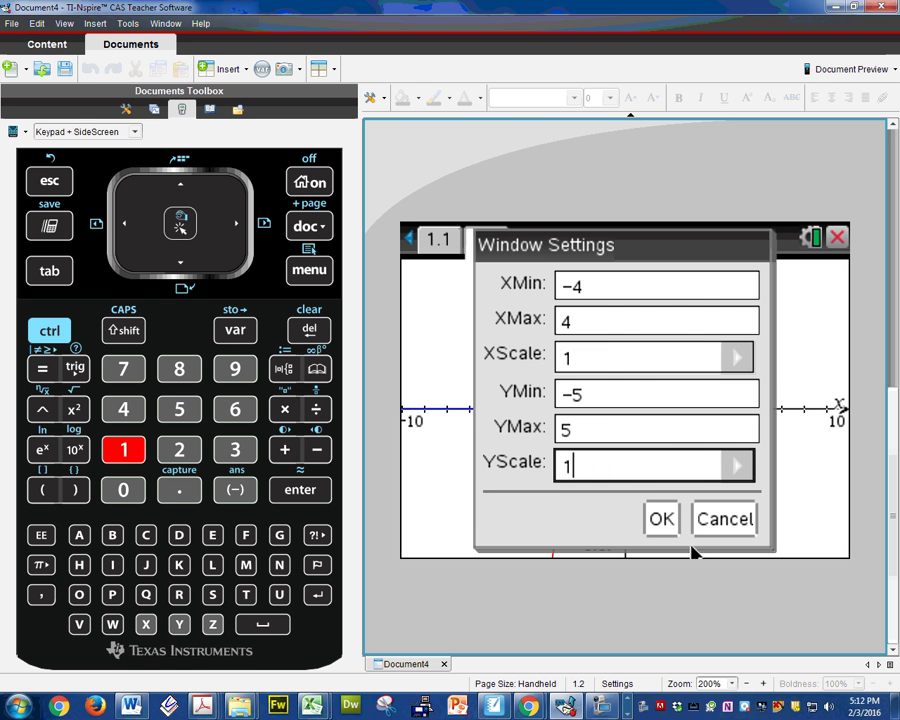
pyautogui.click(661, 518)
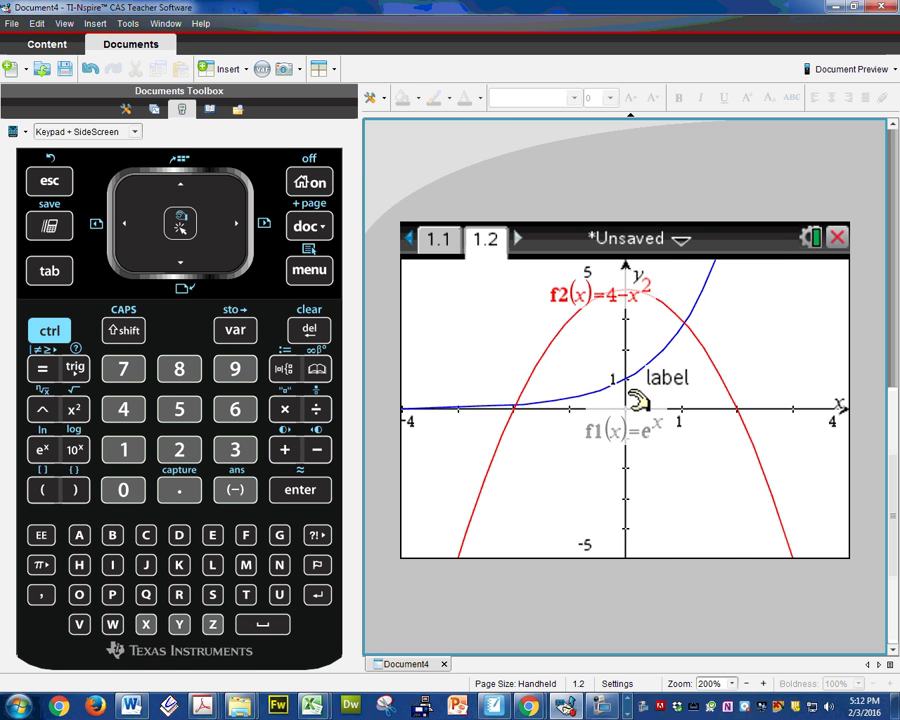
# Move the f2 label to the graph's top and f1 below the x-axis, glancing at SMART Notebook
pyautogui.moveTo(585, 293); pyautogui.dragTo(589, 262)
pyautogui.moveTo(633, 434); pyautogui.dragTo(621, 449)
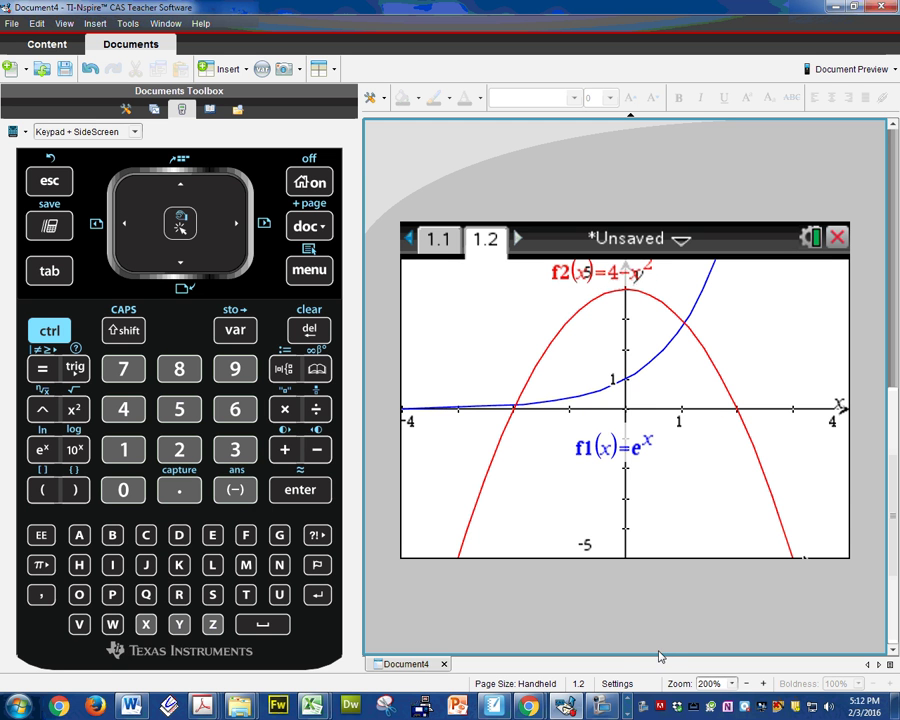
pyautogui.hotkey('alt', 'Tab')
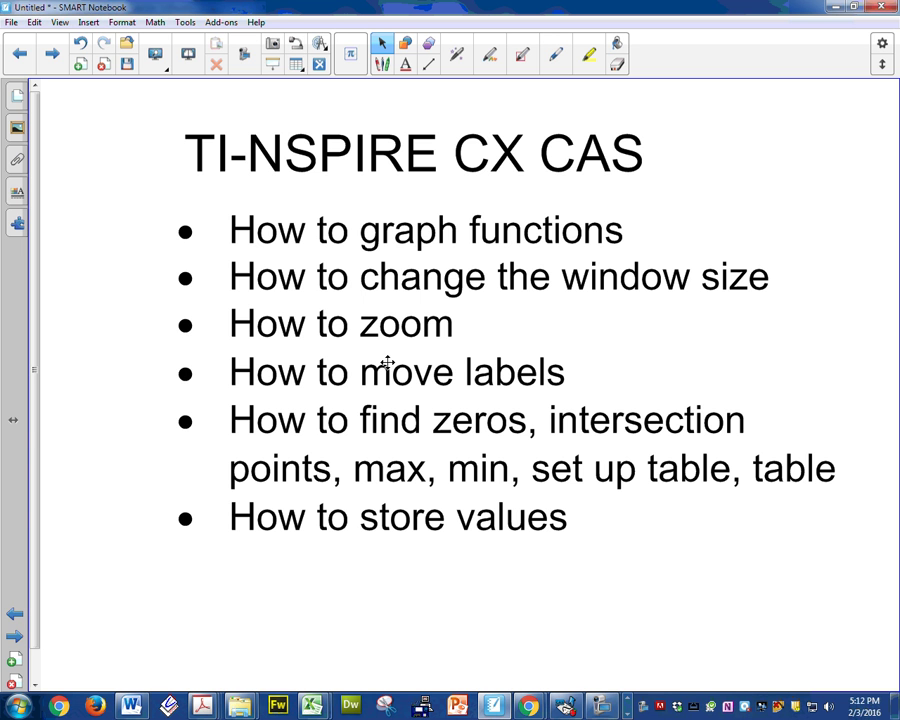
pyautogui.click(566, 706)
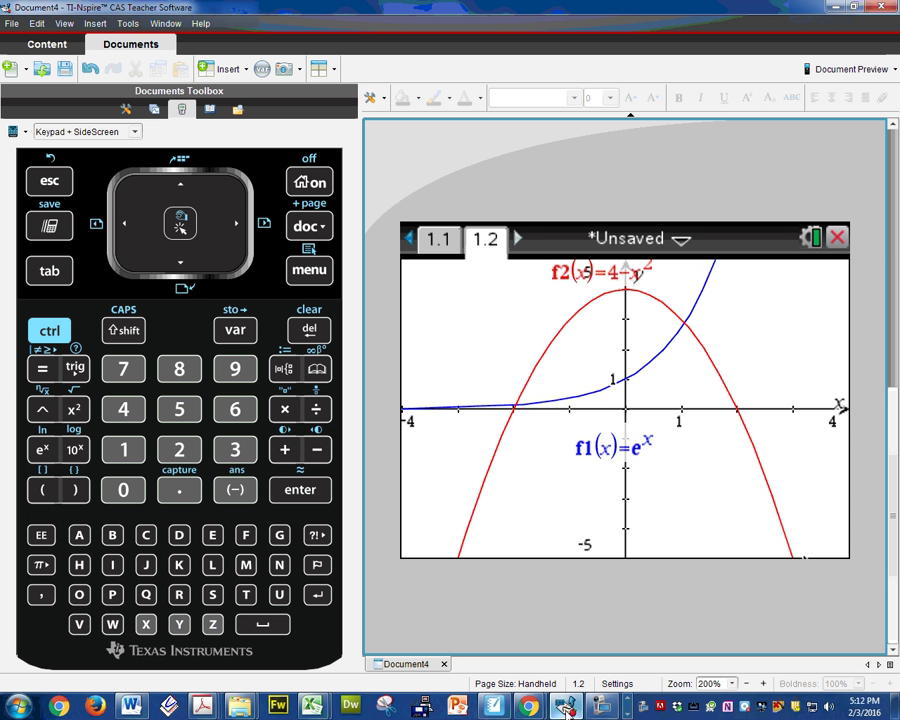
# Return to page 1.1 and choose Window / Zoom > Zoom – Box
pyautogui.click(438, 241)
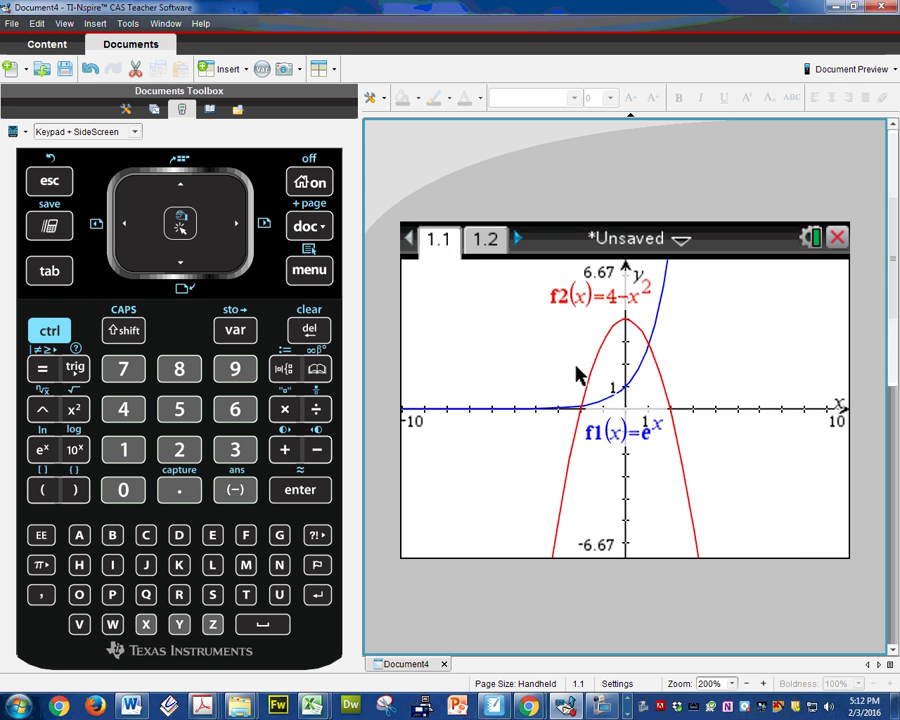
pyautogui.click(318, 274)
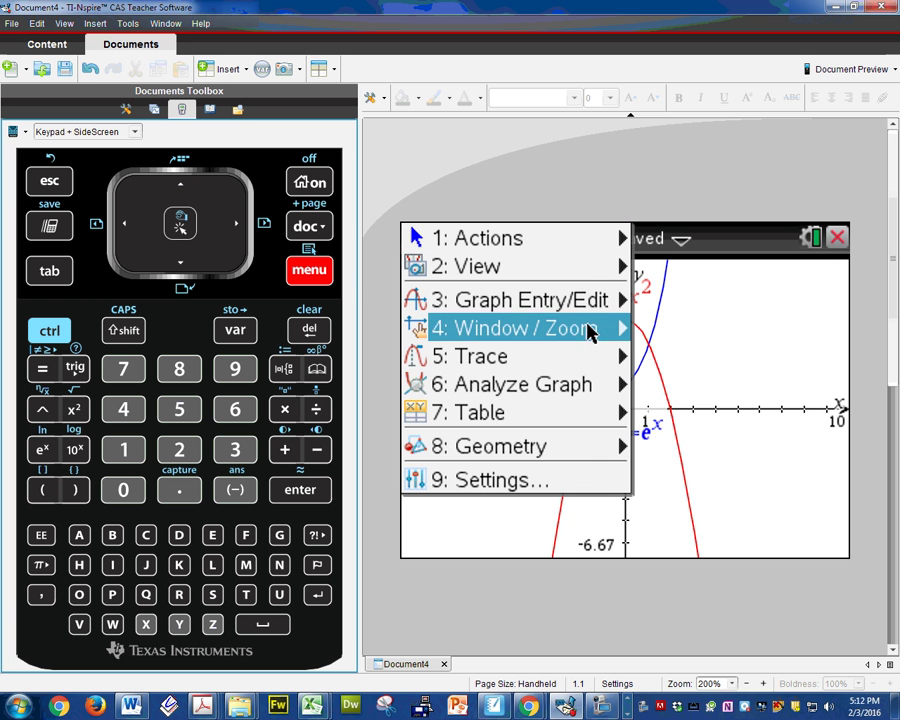
pyautogui.moveTo(604, 333)
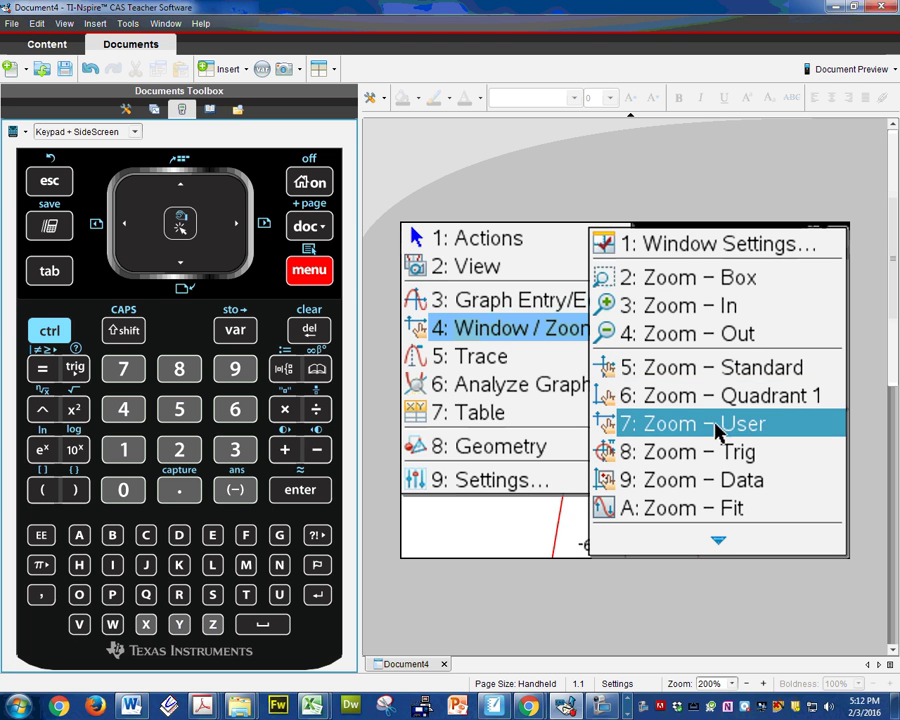
pyautogui.click(678, 280)
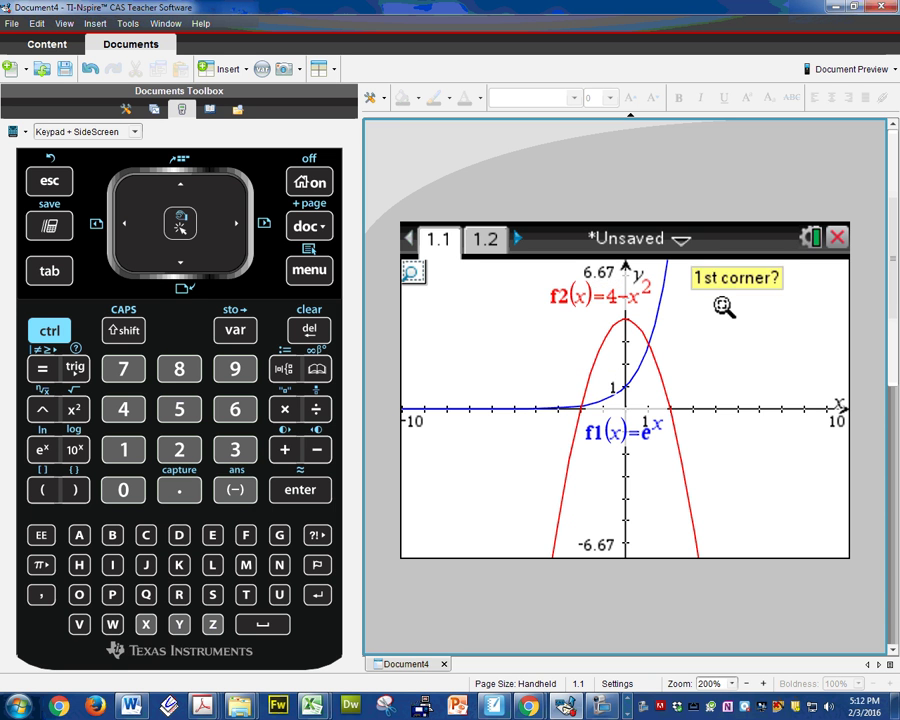
# Draw the zoom box around both intersections to get x −3.71 to 3.58, then exit box zoom
pyautogui.click(549, 452)
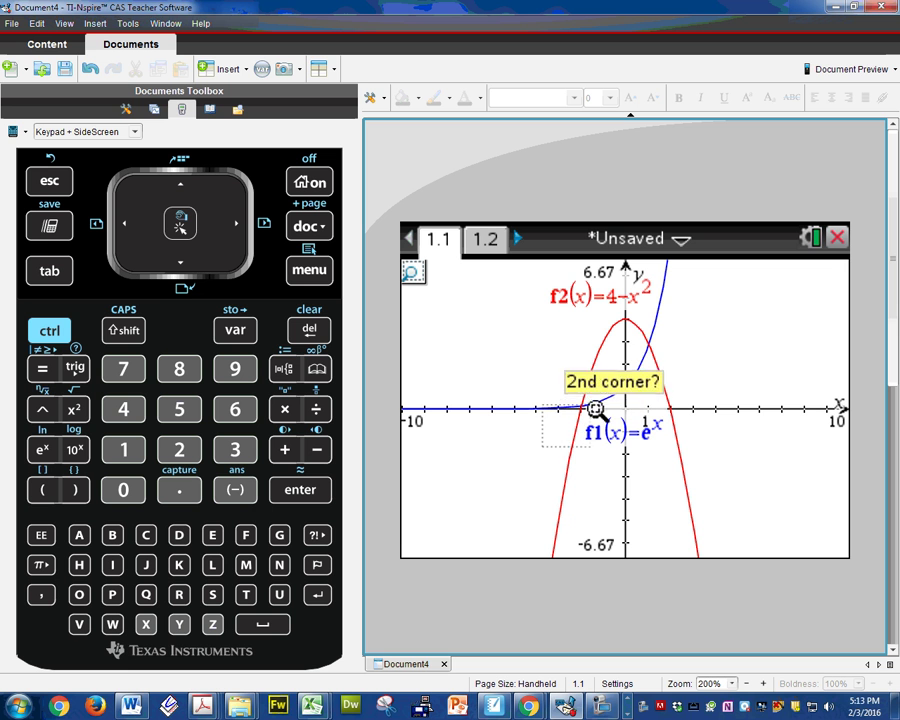
pyautogui.click(712, 304)
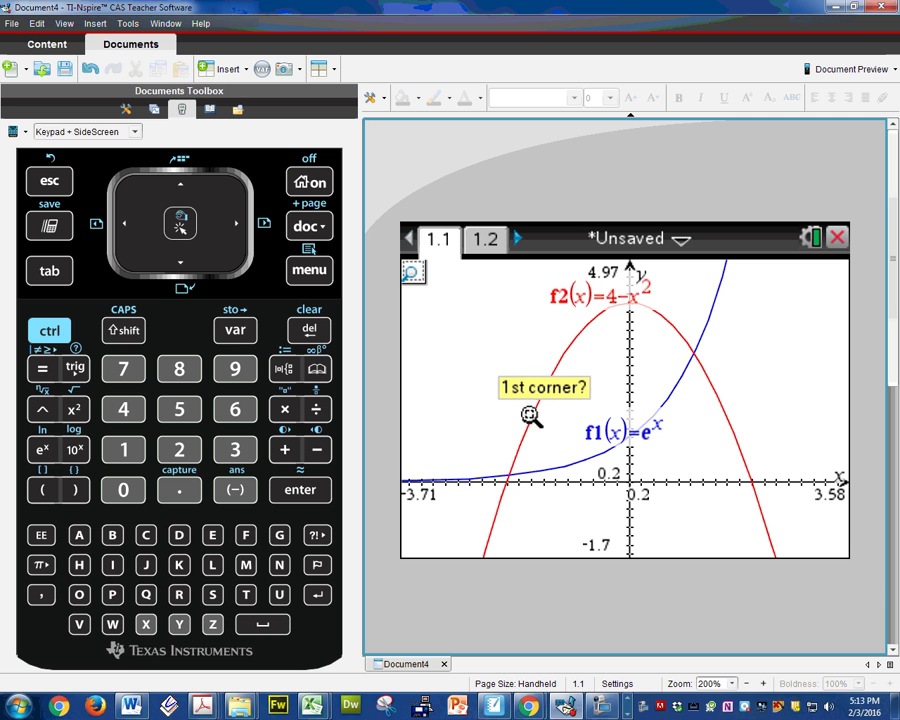
pyautogui.click(42, 186)
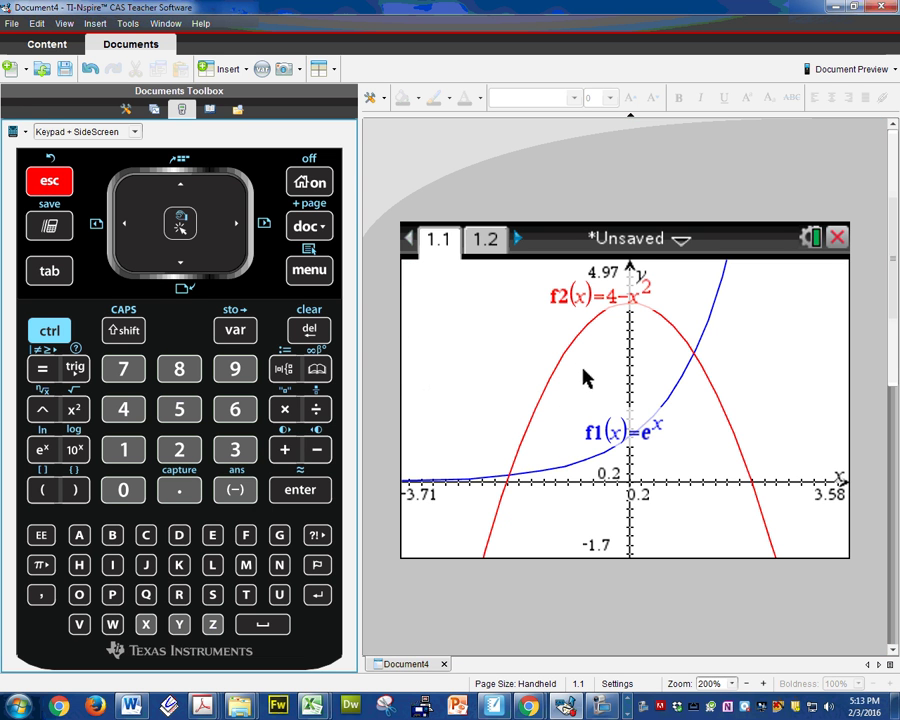
# Move the f1(x)=e^x label onto the x-axis near the origin and nudge the f2 label left
pyautogui.moveTo(620, 432); pyautogui.dragTo(618, 473)
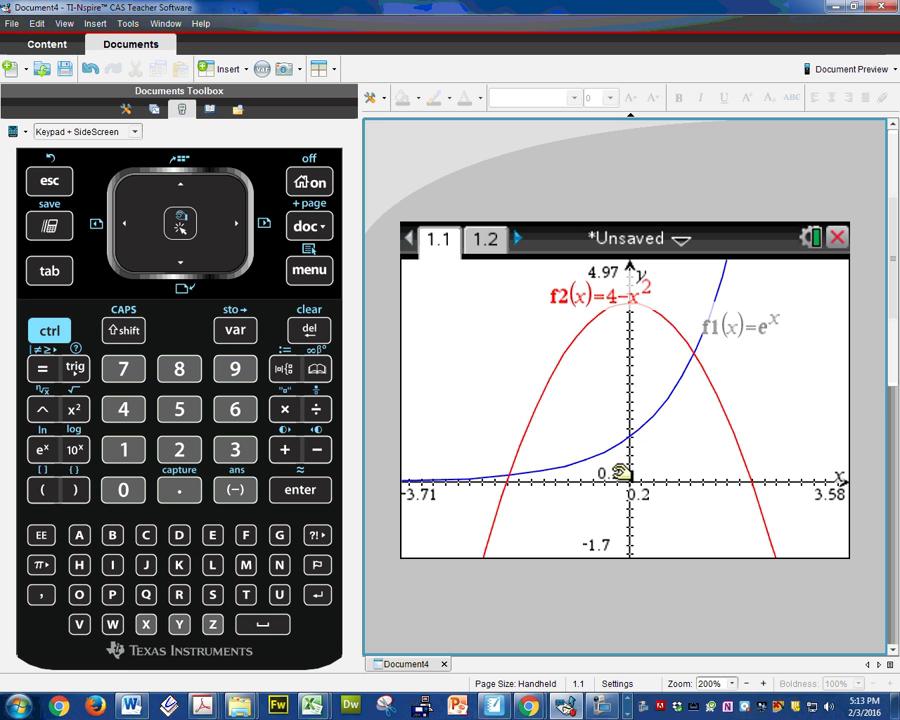
pyautogui.moveTo(718, 326); pyautogui.dragTo(665, 479)
pyautogui.moveTo(589, 289); pyautogui.dragTo(565, 289)
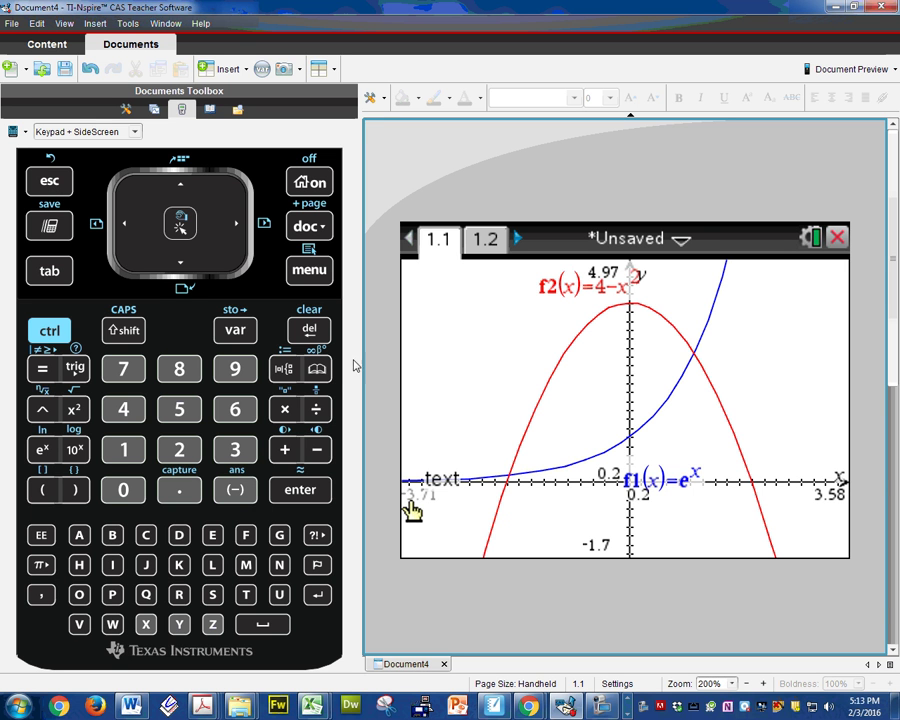
# Reset page 1.1's graph to Zoom – Standard (-10 to 10), then bring up the SMART Notebook outline slide
pyautogui.click(314, 274)
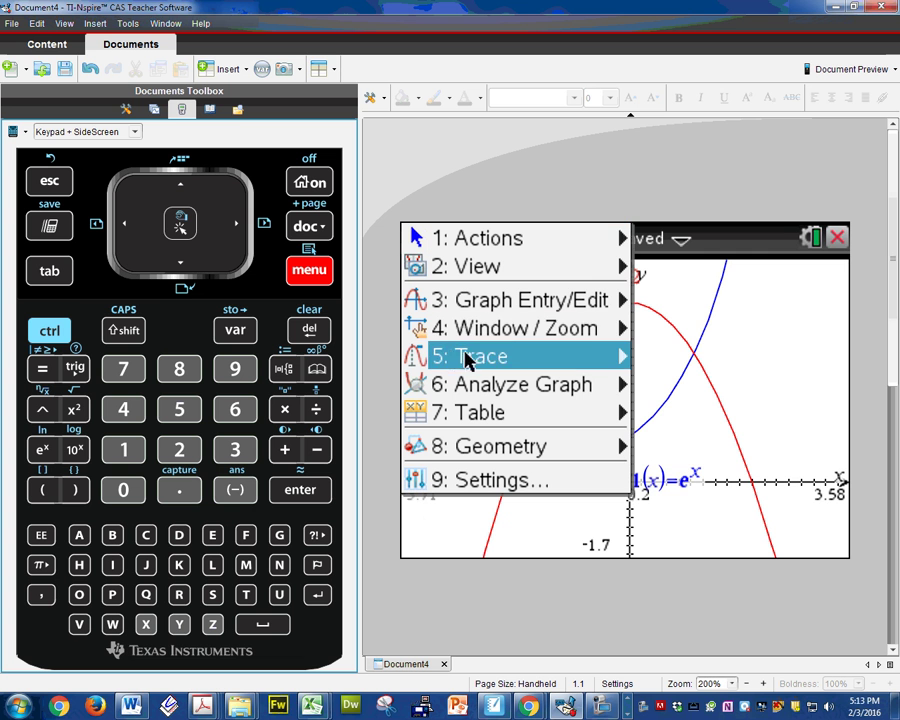
pyautogui.moveTo(578, 325)
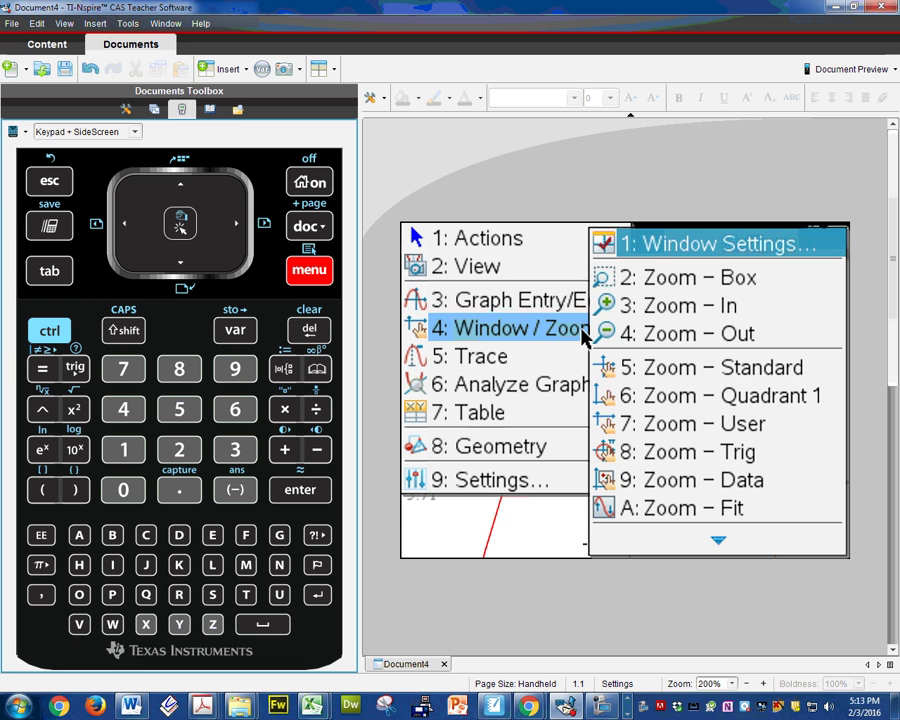
pyautogui.click(693, 373)
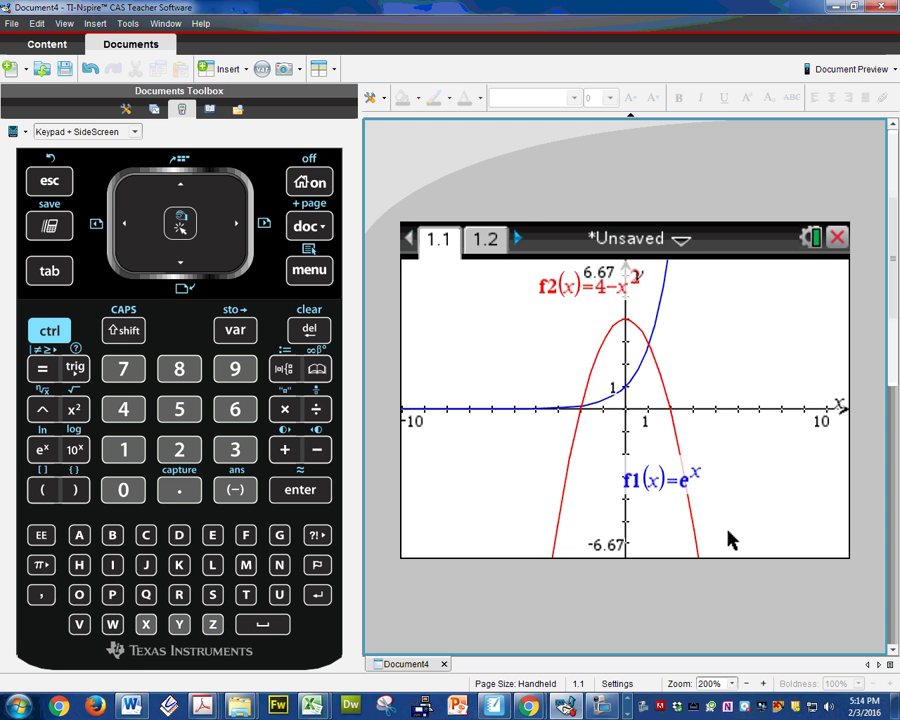
pyautogui.click(486, 241)
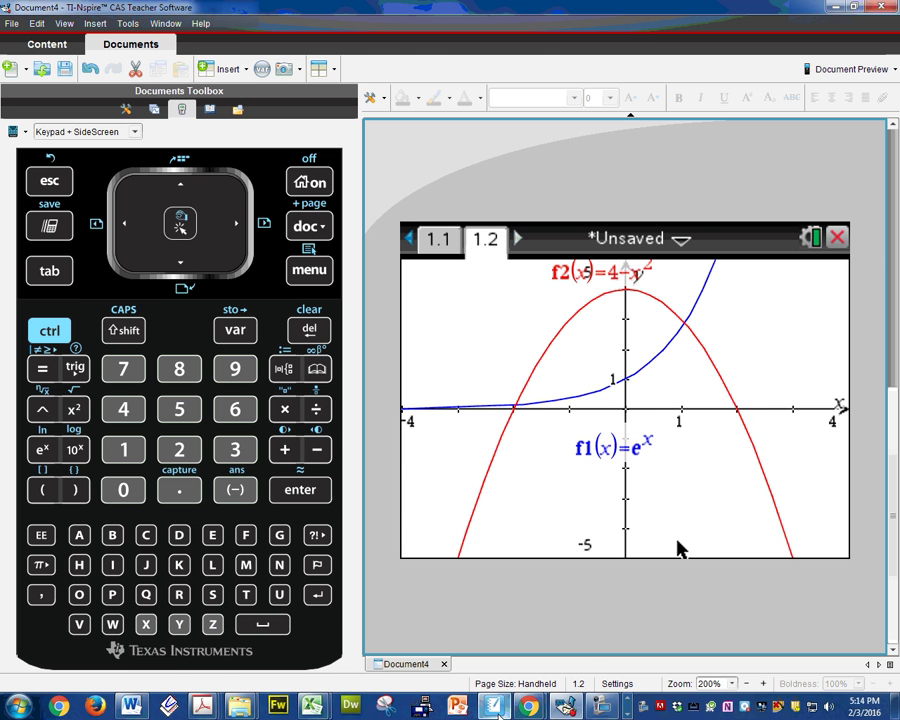
pyautogui.click(495, 706)
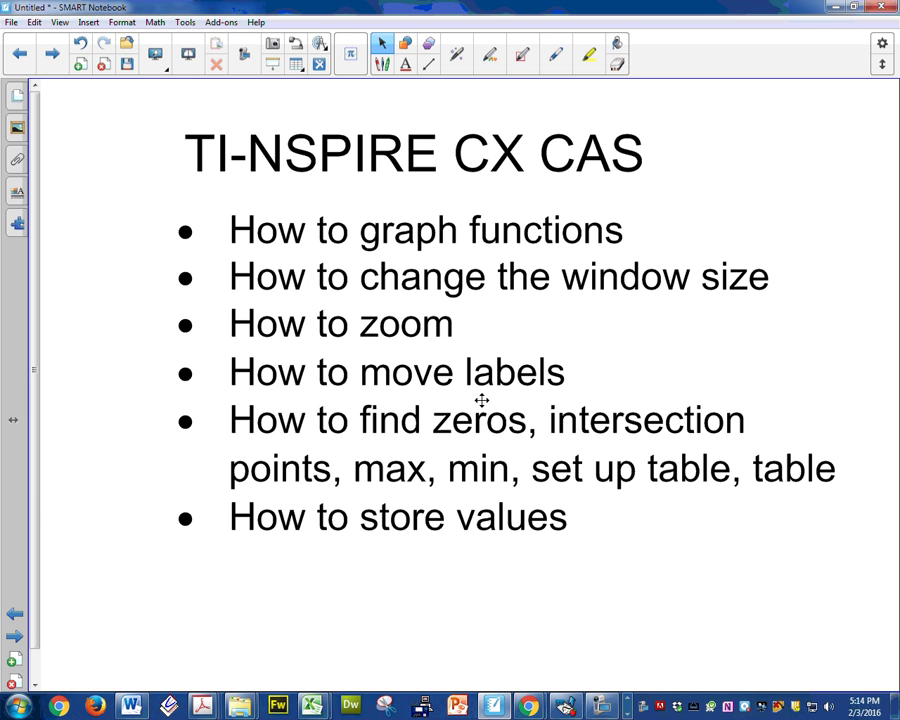
# Switch from the SMART Notebook slide back to TI-Nspire's page 1.2 graphs of e^x and 4−x²
pyautogui.click(567, 706)
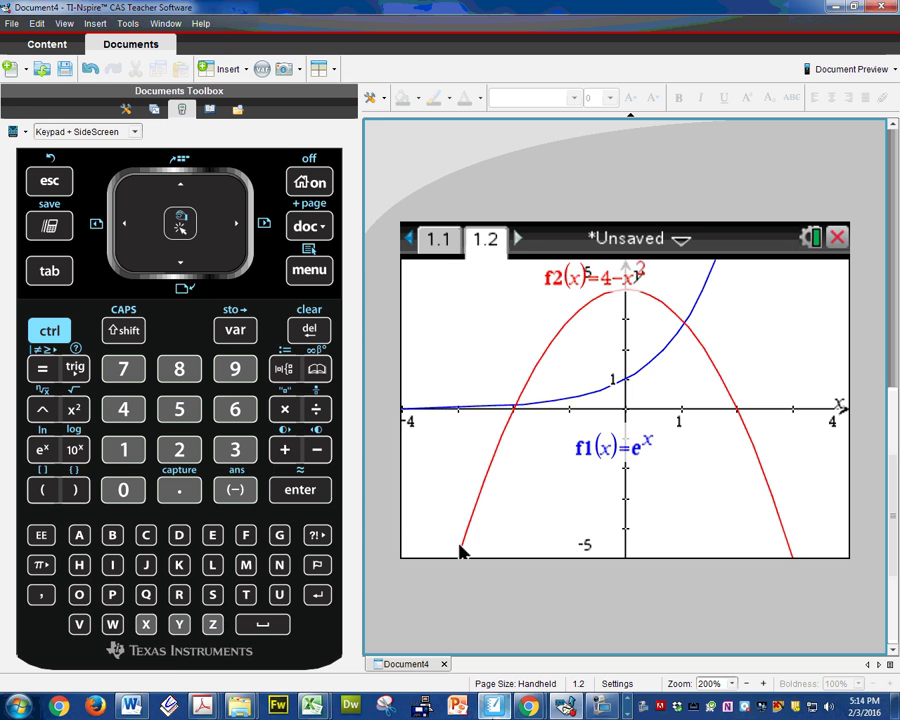
pyautogui.hotkey('alt', 'Tab')
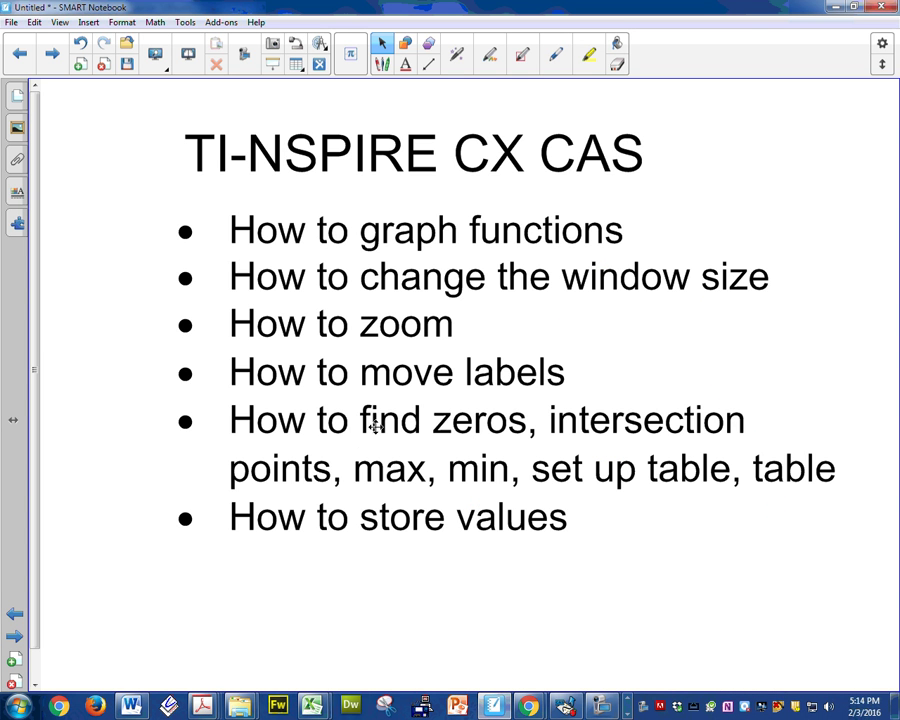
pyautogui.click(494, 702)
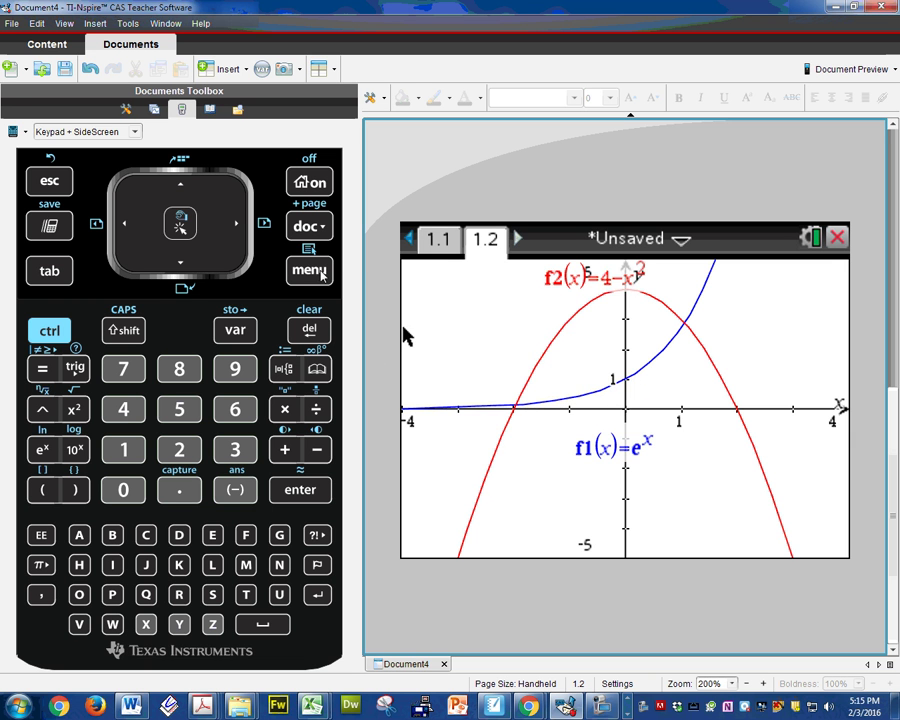
pyautogui.click(320, 272)
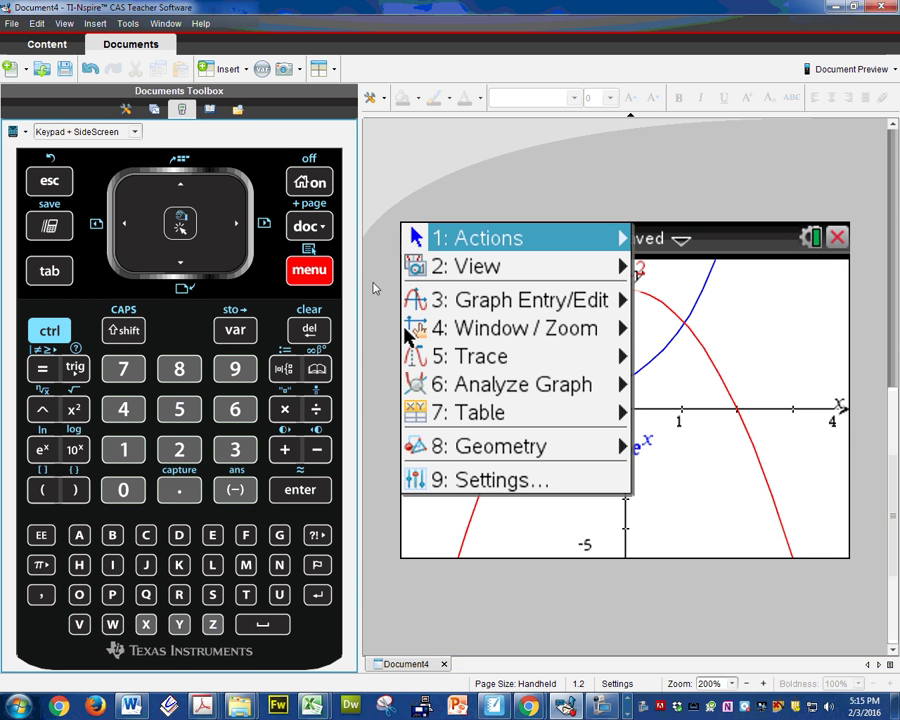
# Mark f2's zero at (2, 0) with Analyze Graph > Zero, bounding x=2, and shift its label left
pyautogui.click(612, 386)
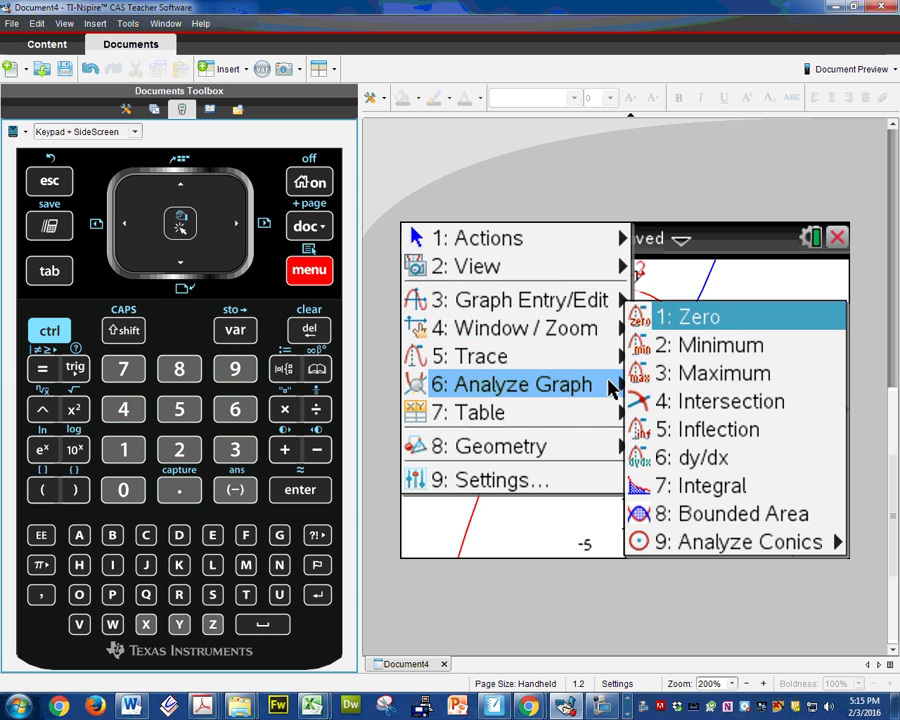
pyautogui.click(707, 316)
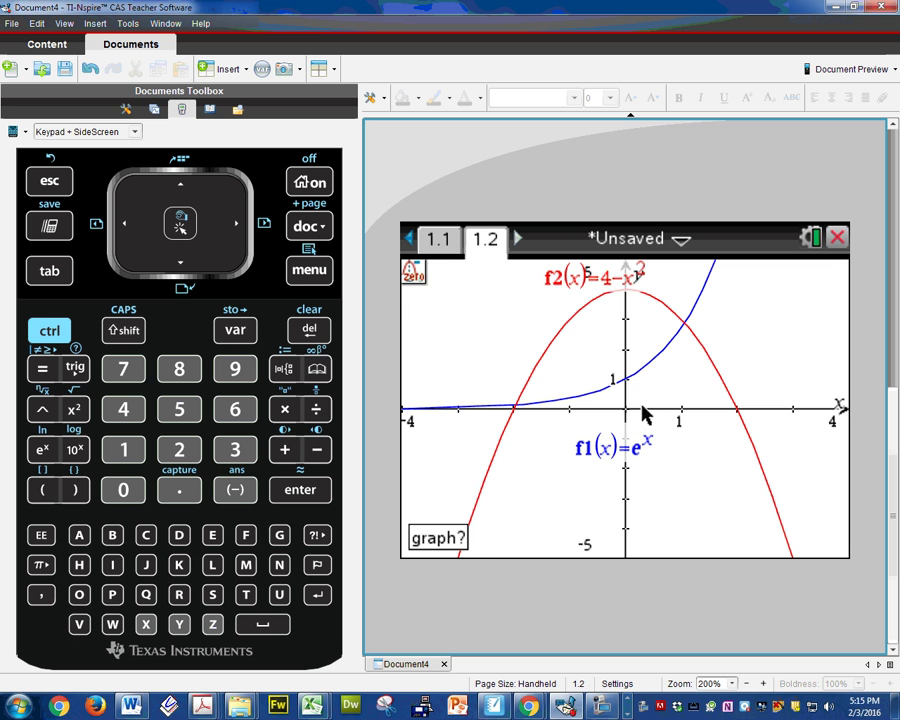
pyautogui.click(721, 383)
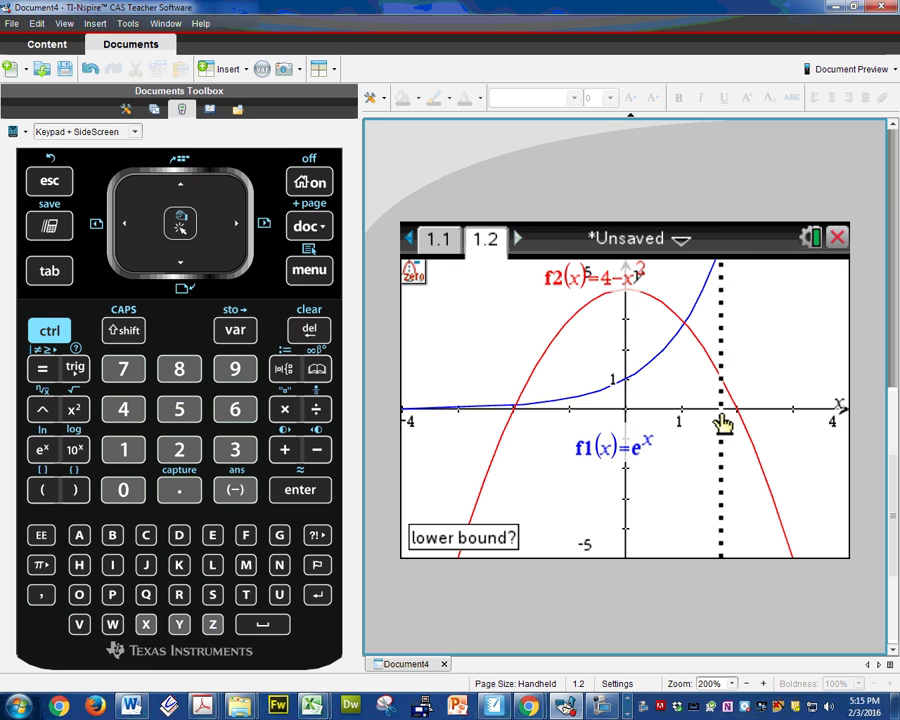
pyautogui.click(721, 424)
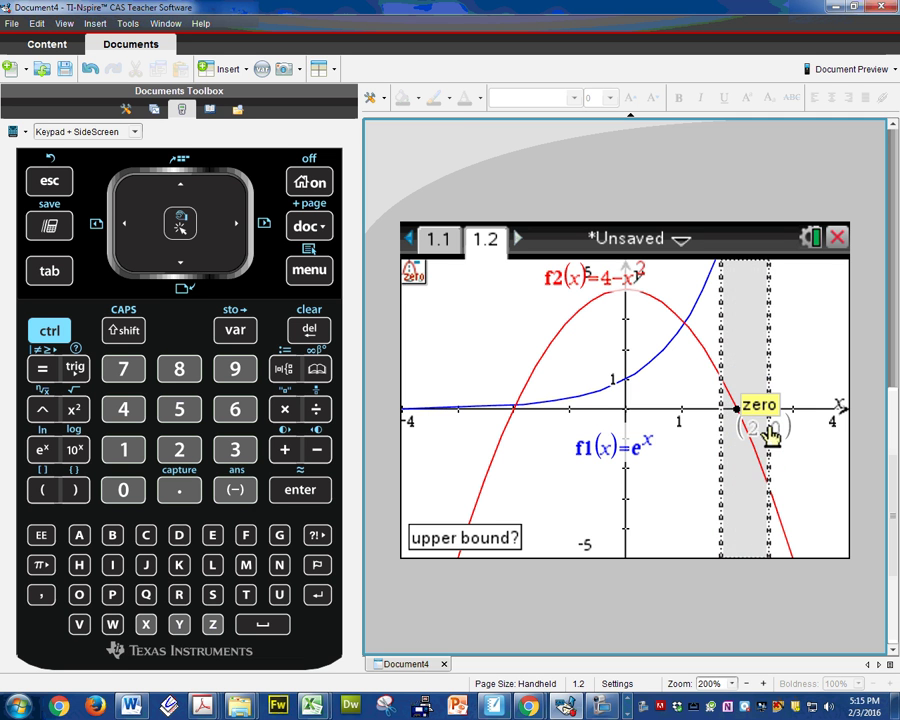
pyautogui.click(770, 432)
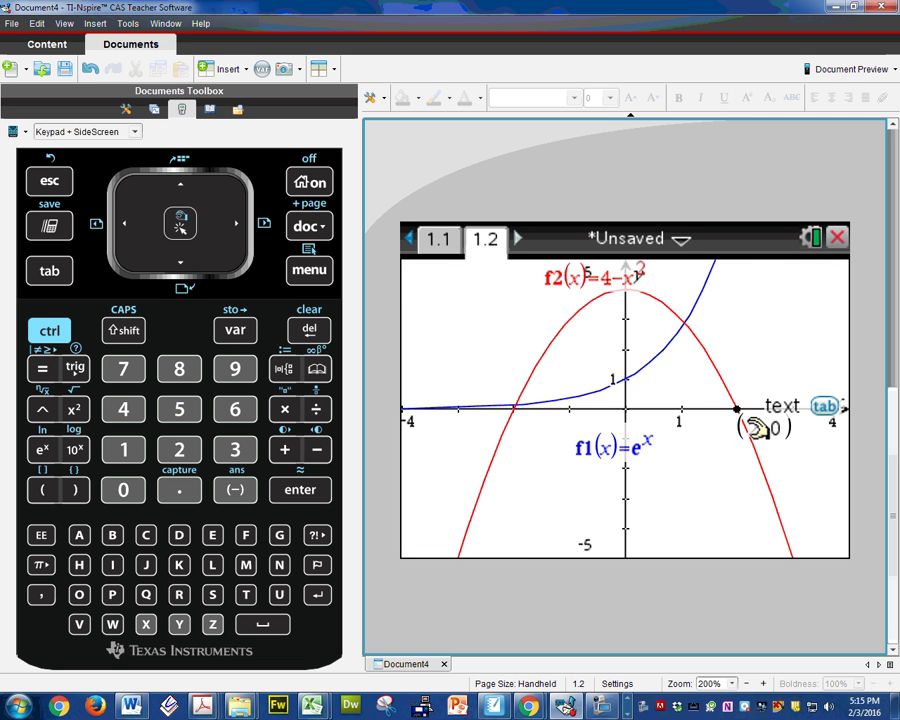
pyautogui.moveTo(752, 428); pyautogui.dragTo(717, 442)
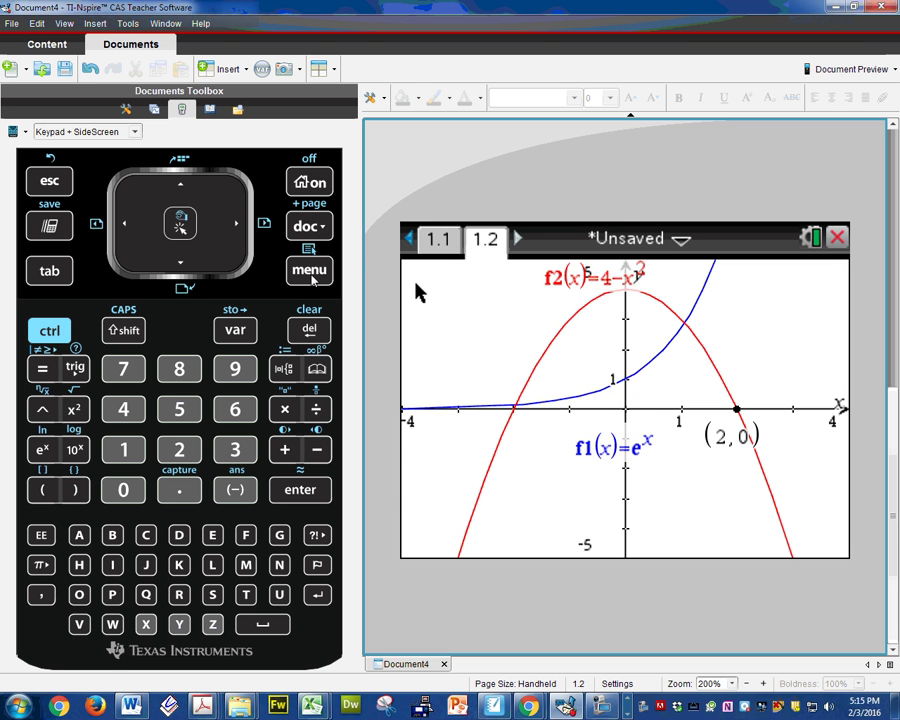
# Mark f2's left zero at (-2, 0) with bounds around x=-2, placing its label below the point
pyautogui.click(313, 280)
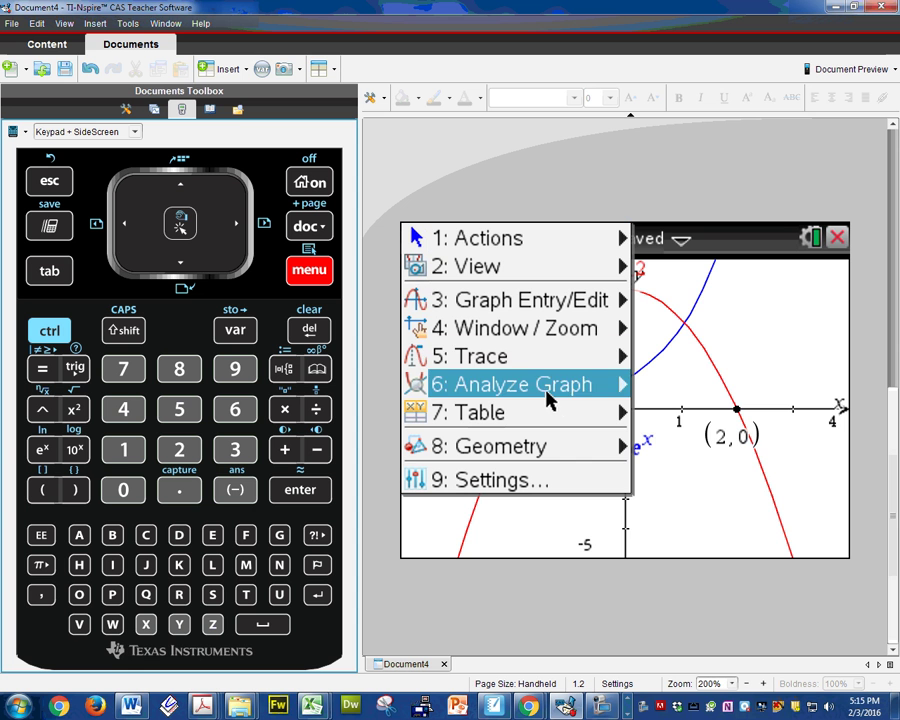
pyautogui.moveTo(561, 398)
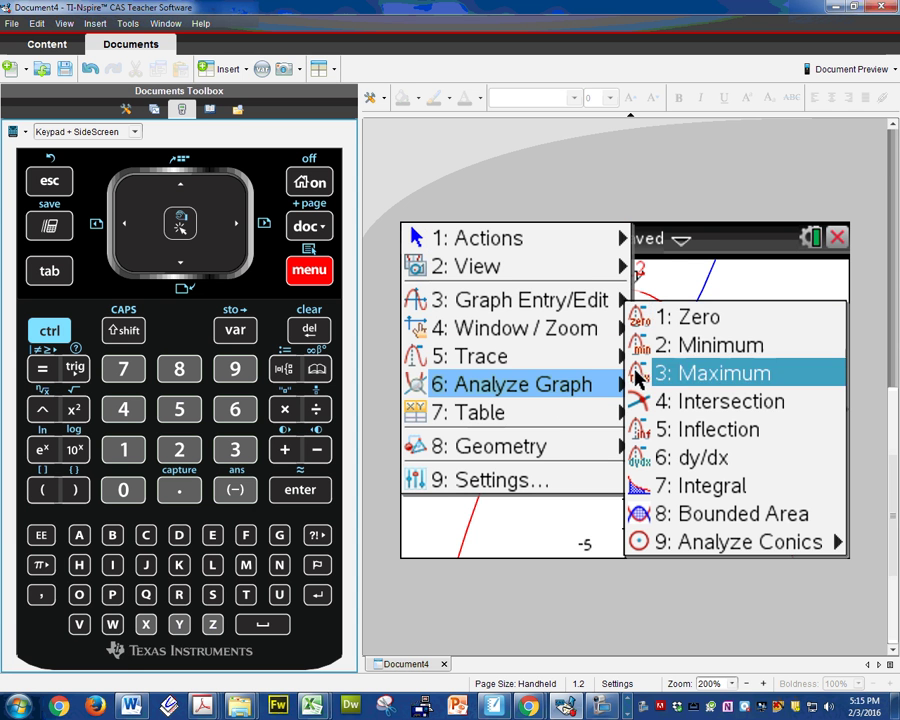
pyautogui.click(701, 317)
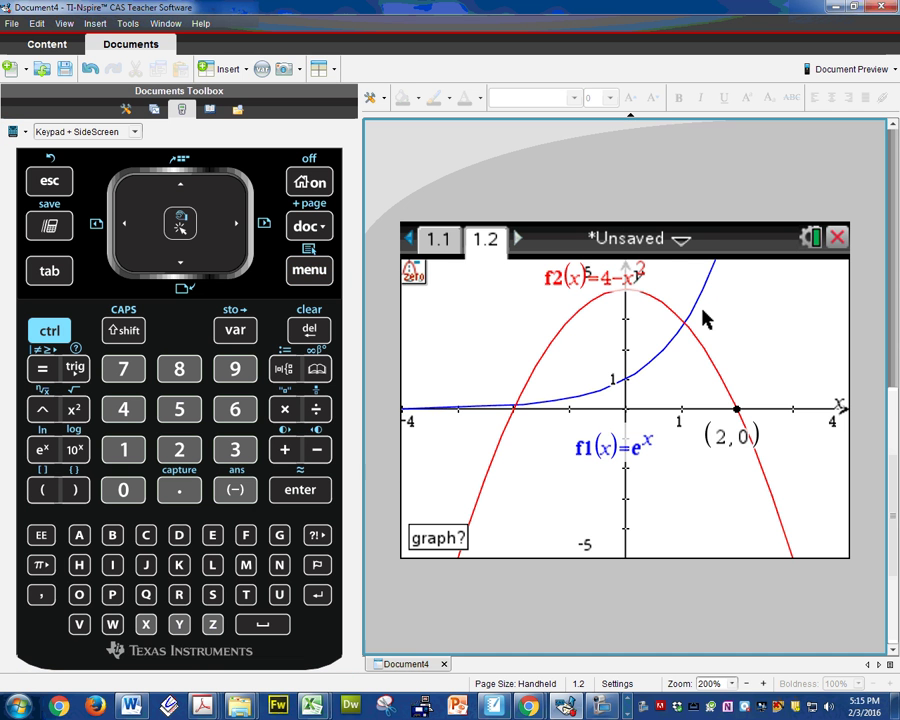
pyautogui.click(528, 389)
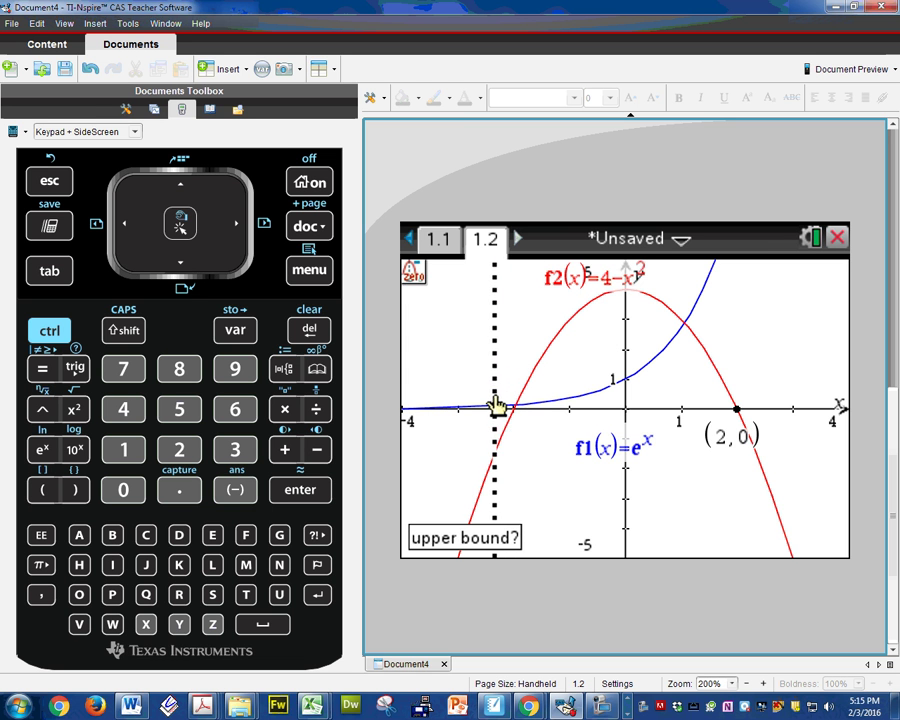
pyautogui.click(494, 405)
pyautogui.click(526, 402)
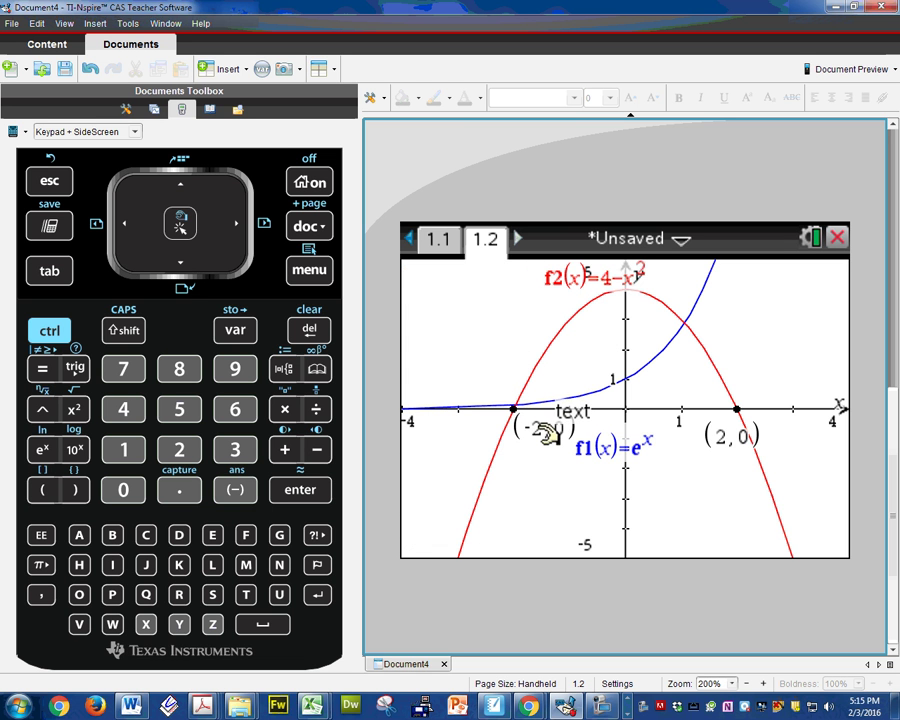
pyautogui.click(548, 434)
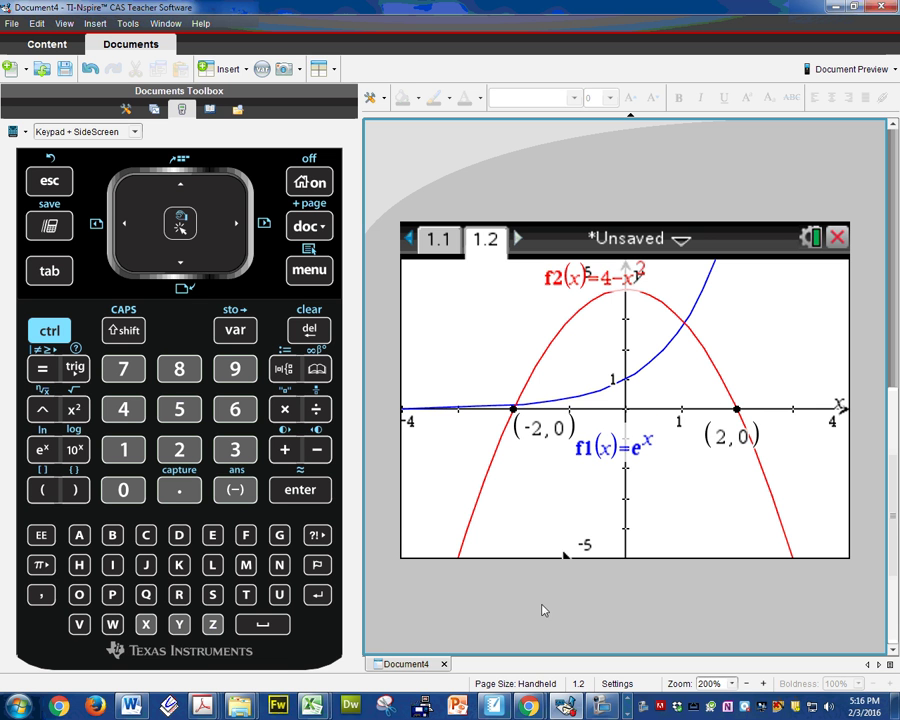
pyautogui.hotkey('alt', 'Tab')
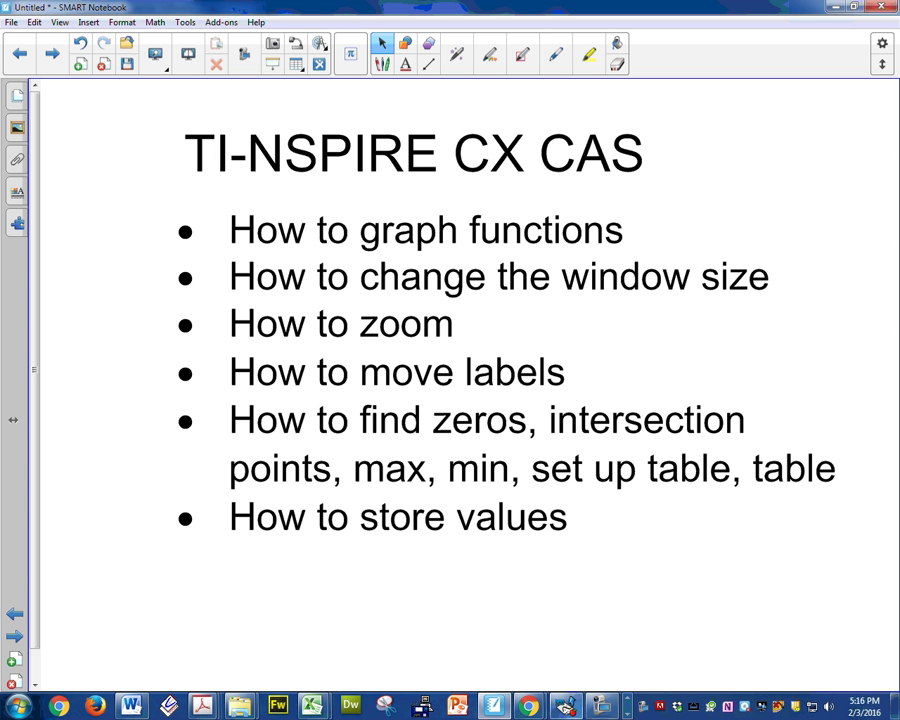
pyautogui.click(566, 705)
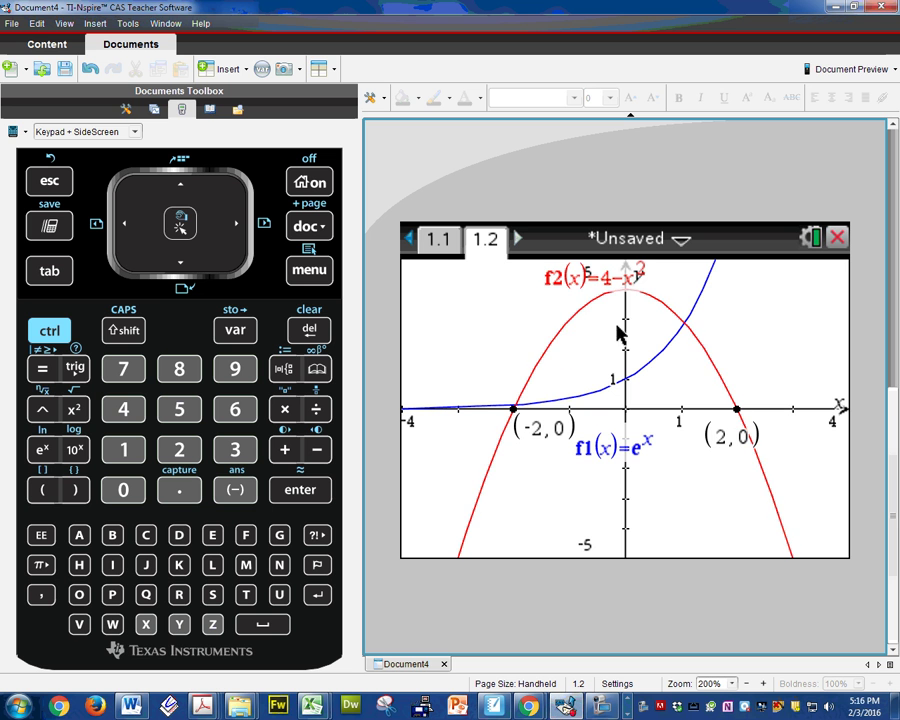
# Copy page 1.2 in the page sorter, paste it as page 1.3, and open the new page
pyautogui.click(52, 336)
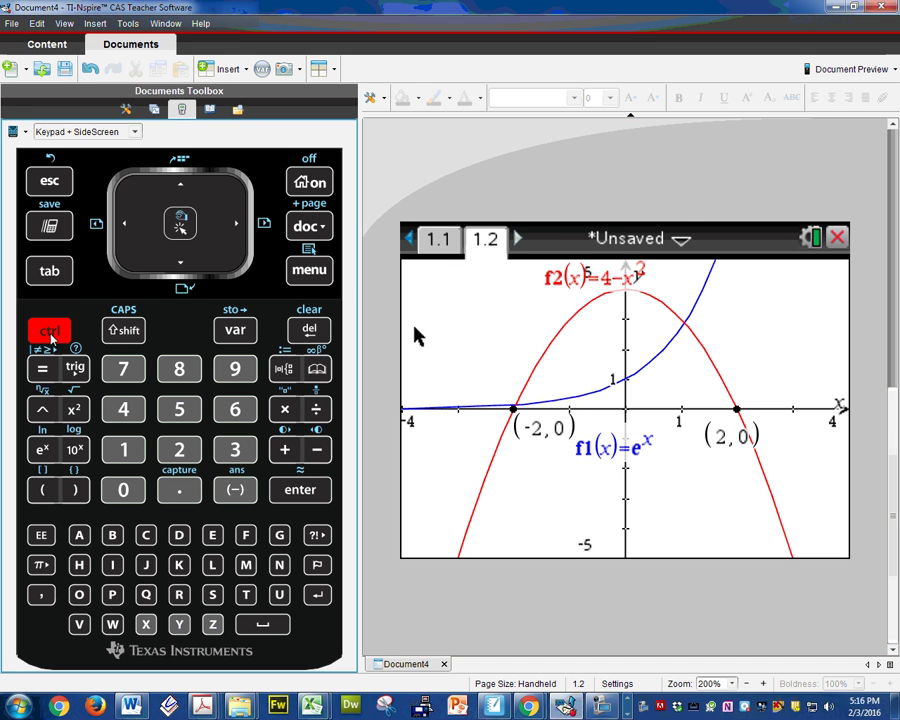
pyautogui.click(179, 188)
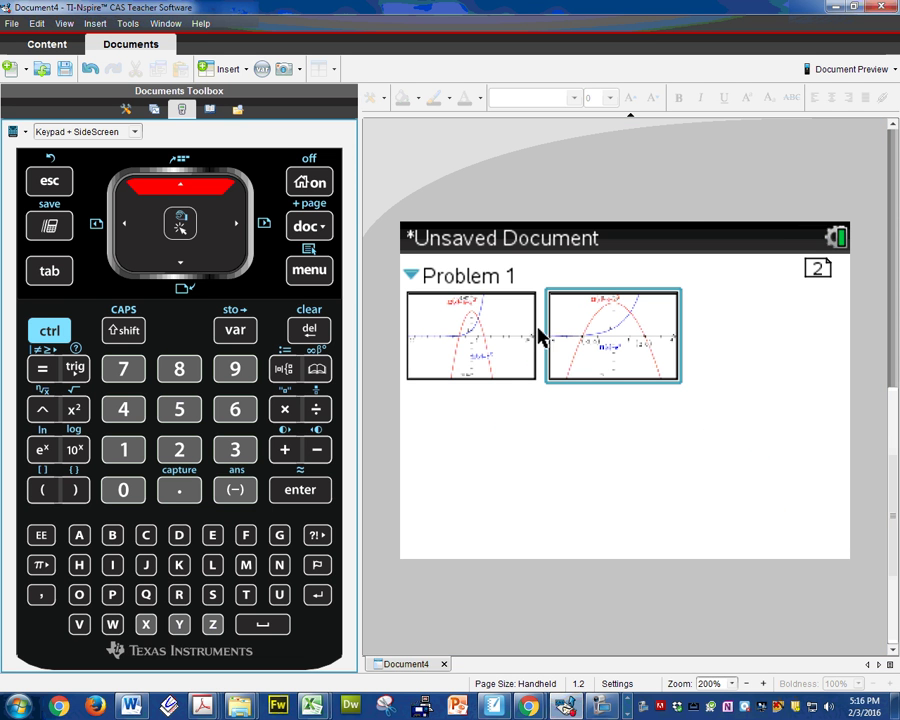
pyautogui.click(51, 335)
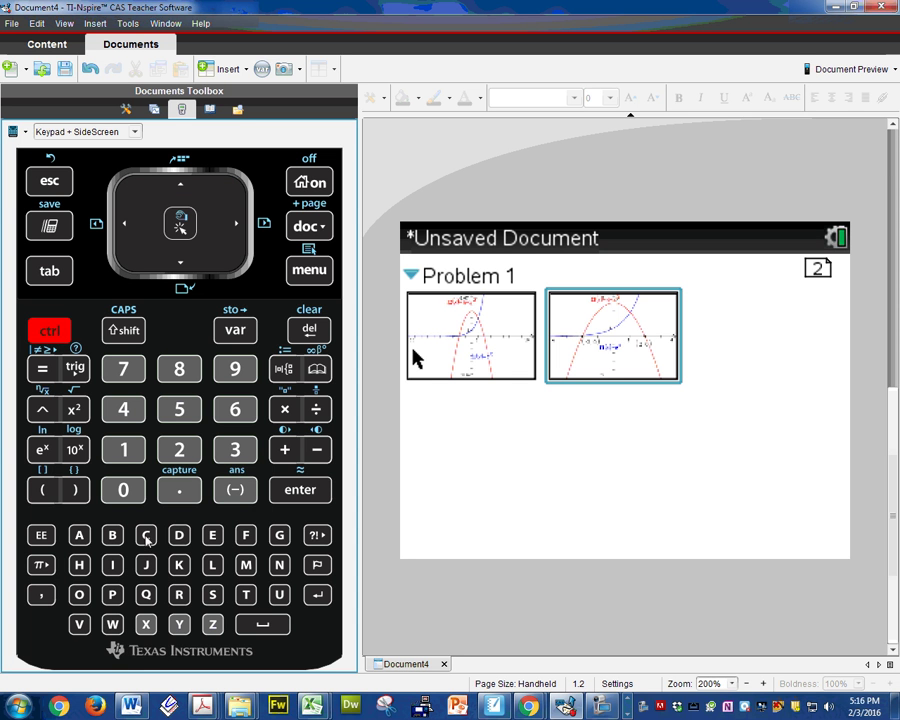
pyautogui.click(146, 537)
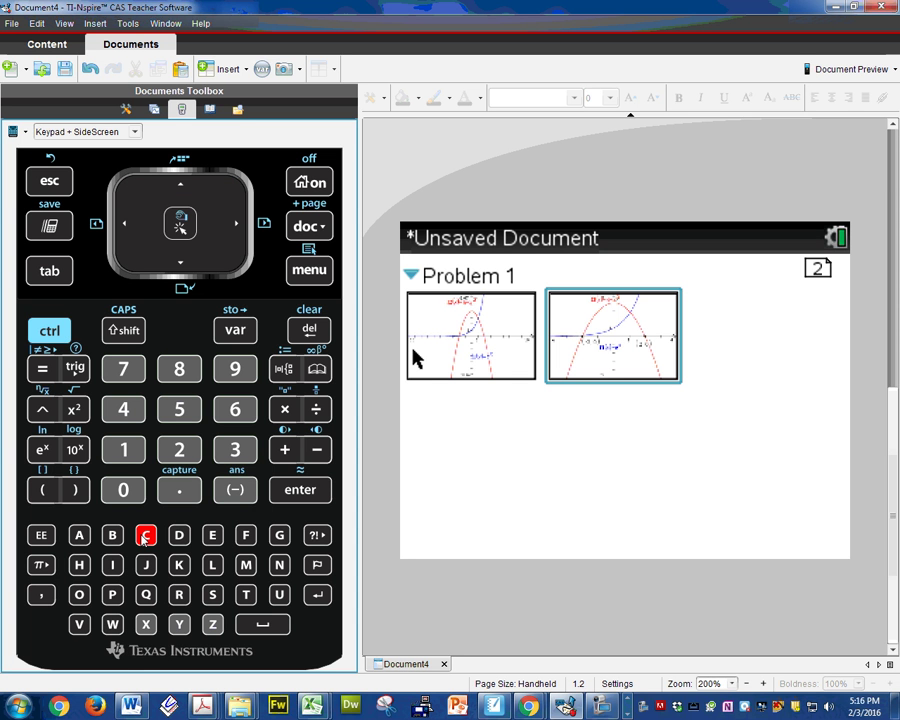
pyautogui.click(43, 336)
pyautogui.click(81, 625)
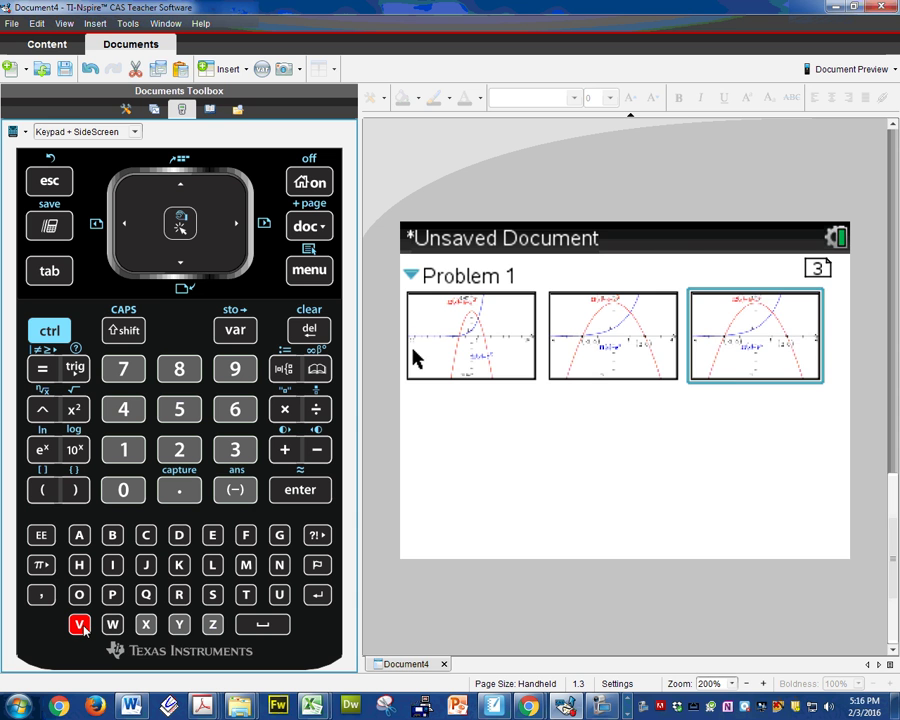
pyautogui.doubleClick(715, 345)
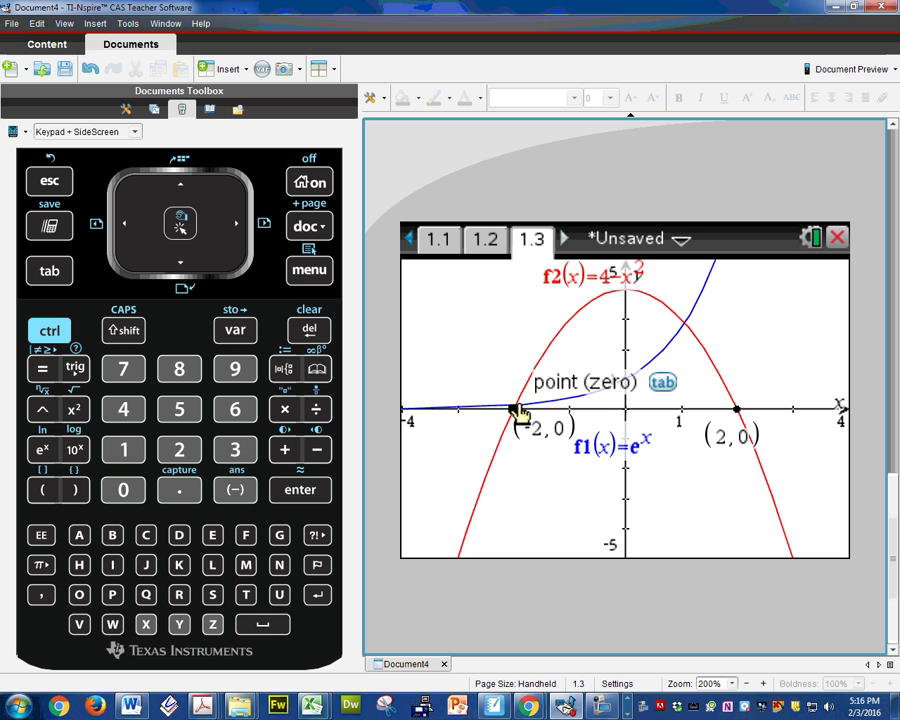
# Mark the right intersection of f1 and f2 at (1.05801, 2.88062) using Analyze Graph > Intersection
pyautogui.click(310, 272)
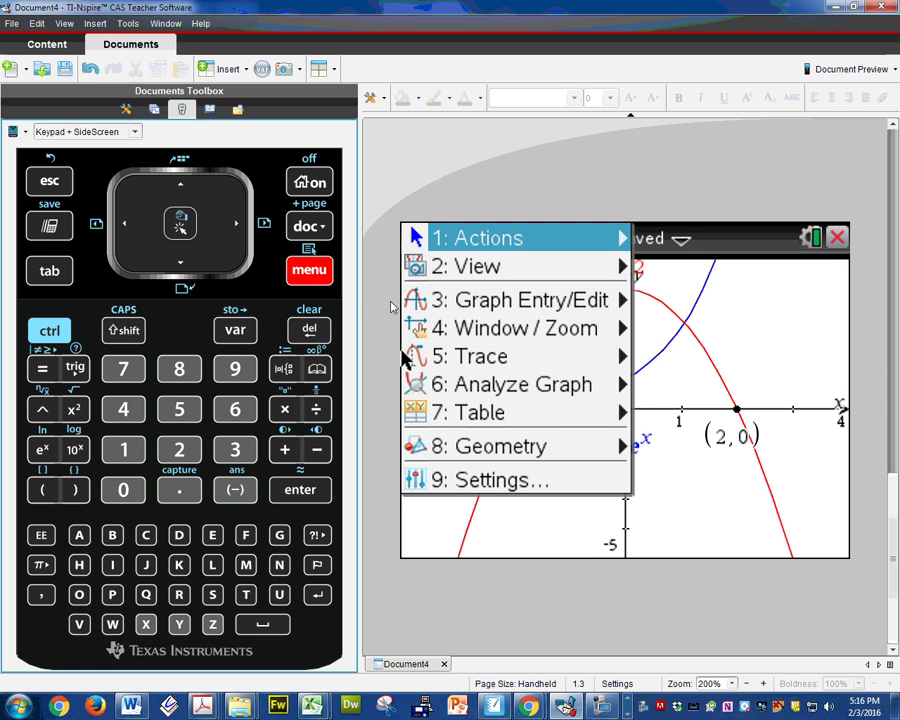
pyautogui.moveTo(546, 398)
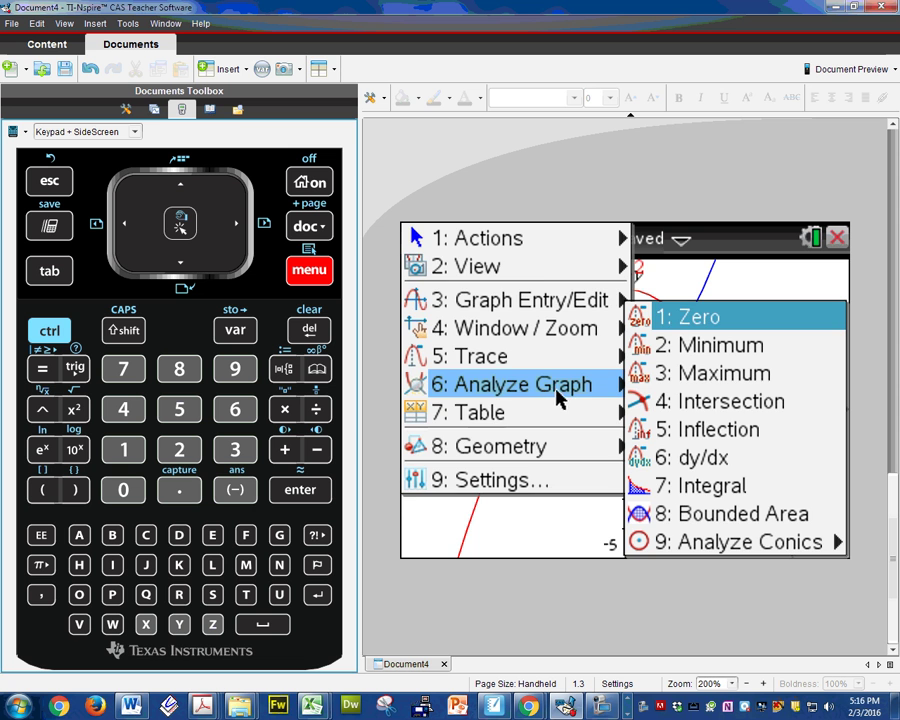
pyautogui.click(663, 402)
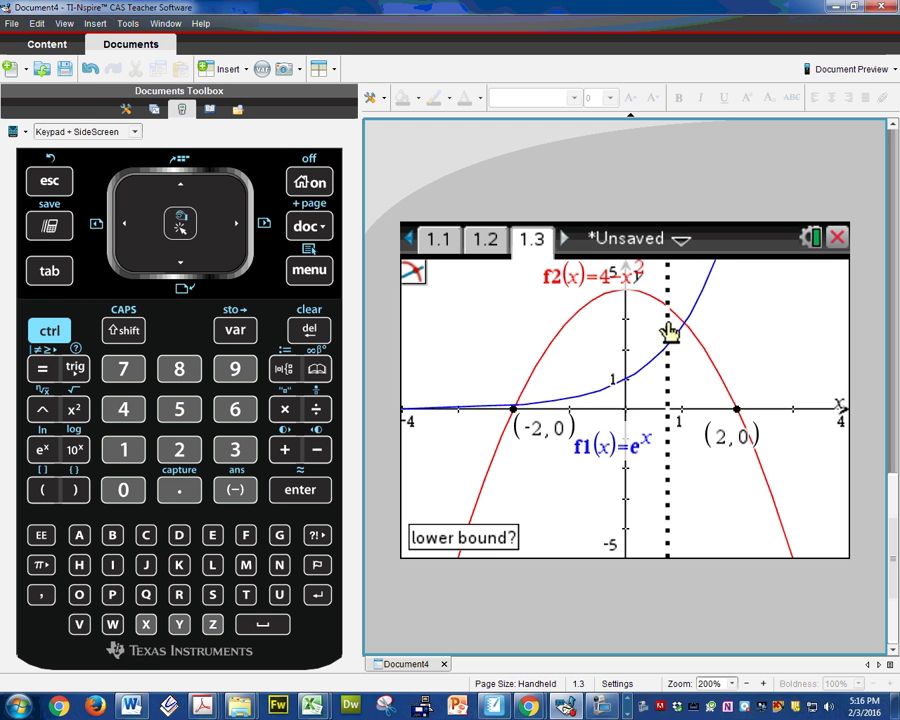
pyautogui.click(670, 332)
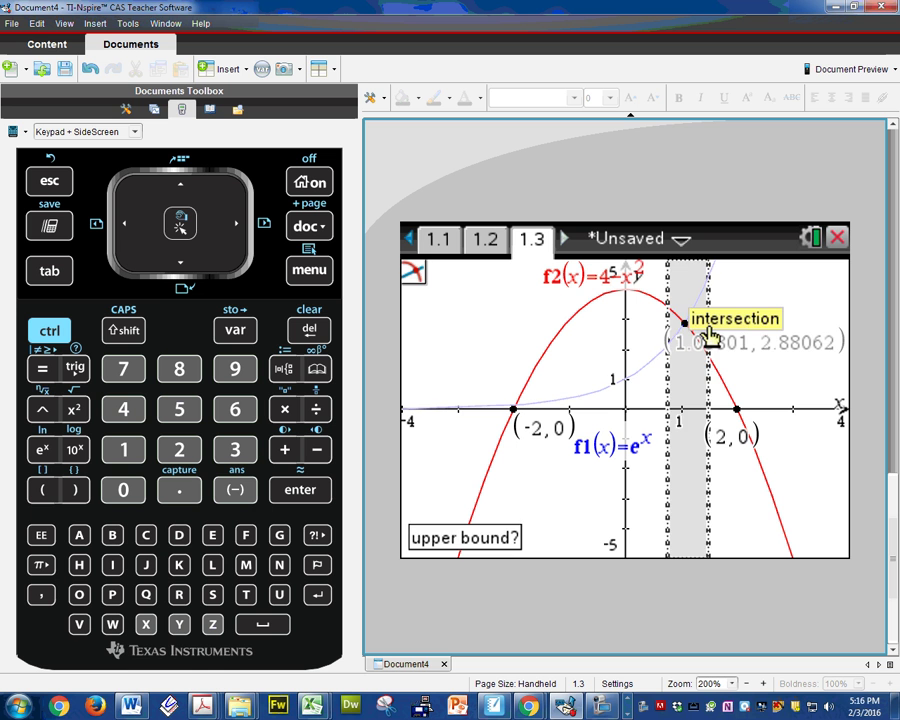
pyautogui.click(708, 334)
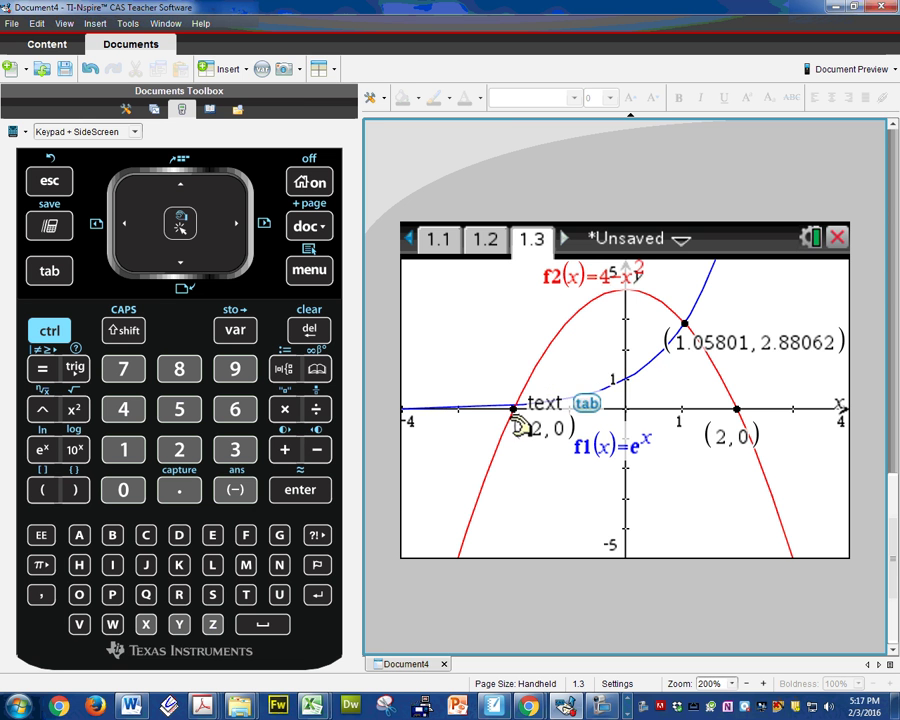
# Mark the left intersection at (-1.96464, 0.140207) and move its label up and left for readability
pyautogui.click(312, 280)
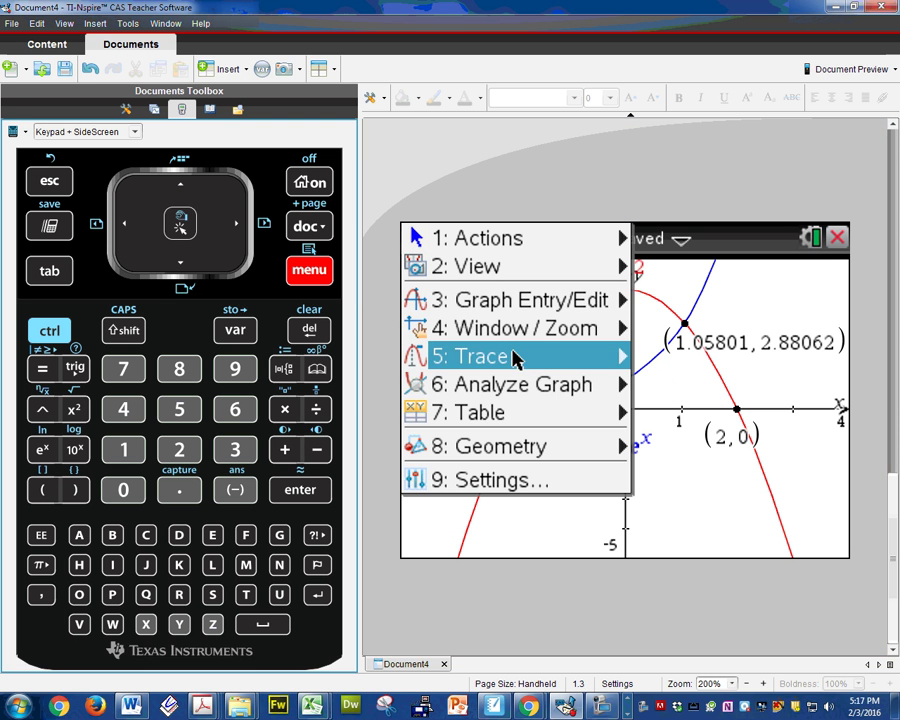
pyautogui.moveTo(590, 392)
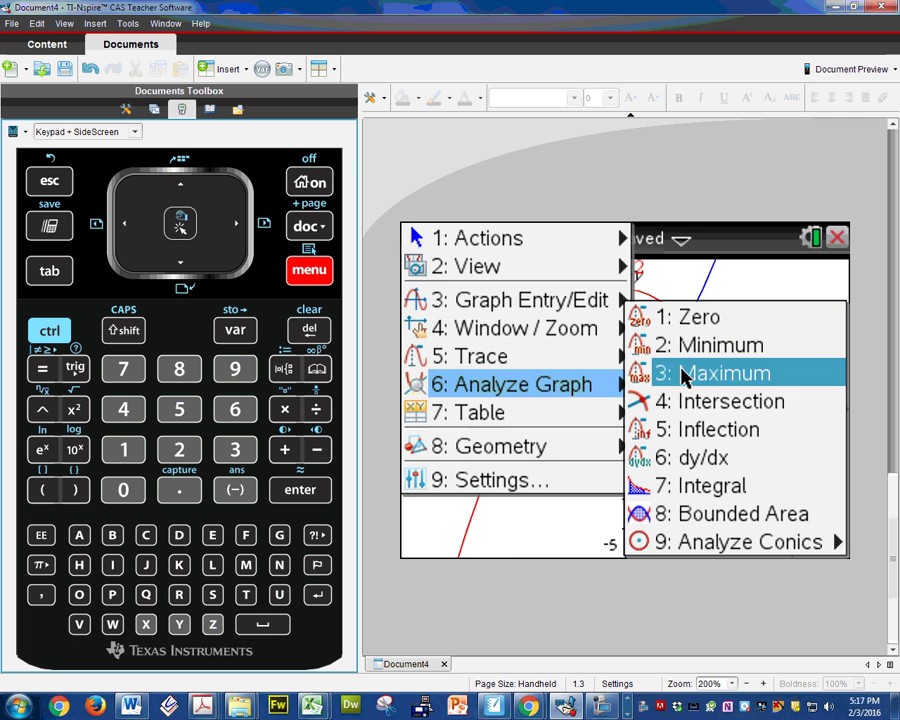
pyautogui.click(729, 401)
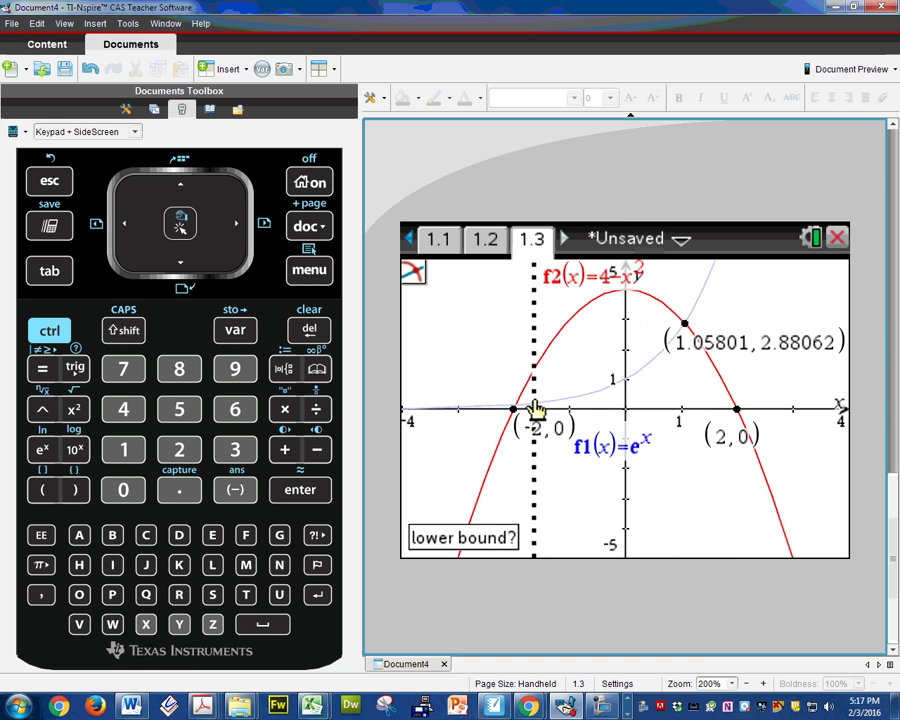
pyautogui.click(500, 413)
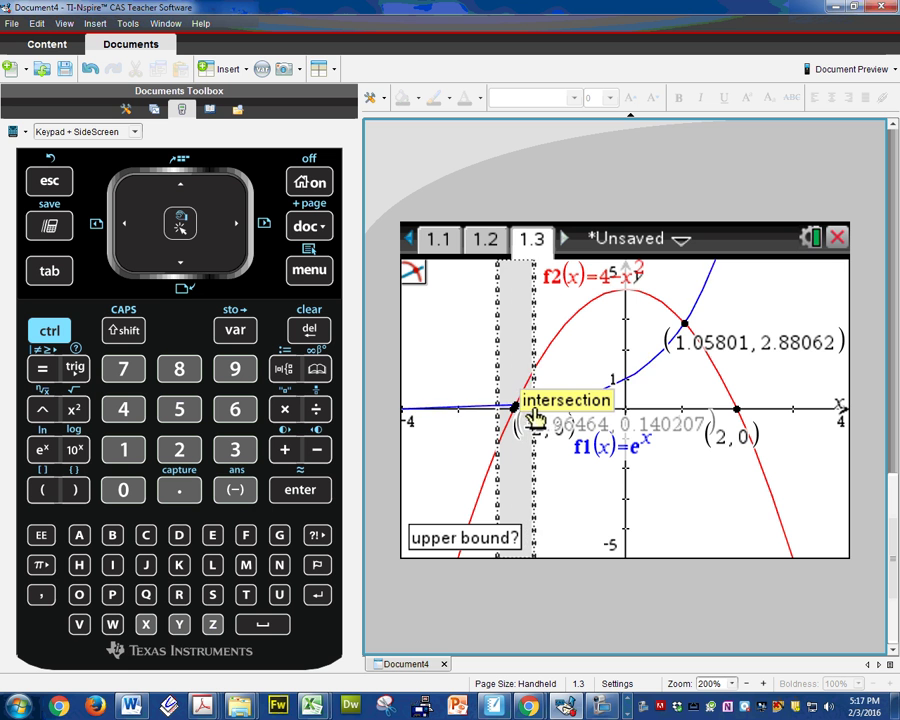
pyautogui.click(537, 416)
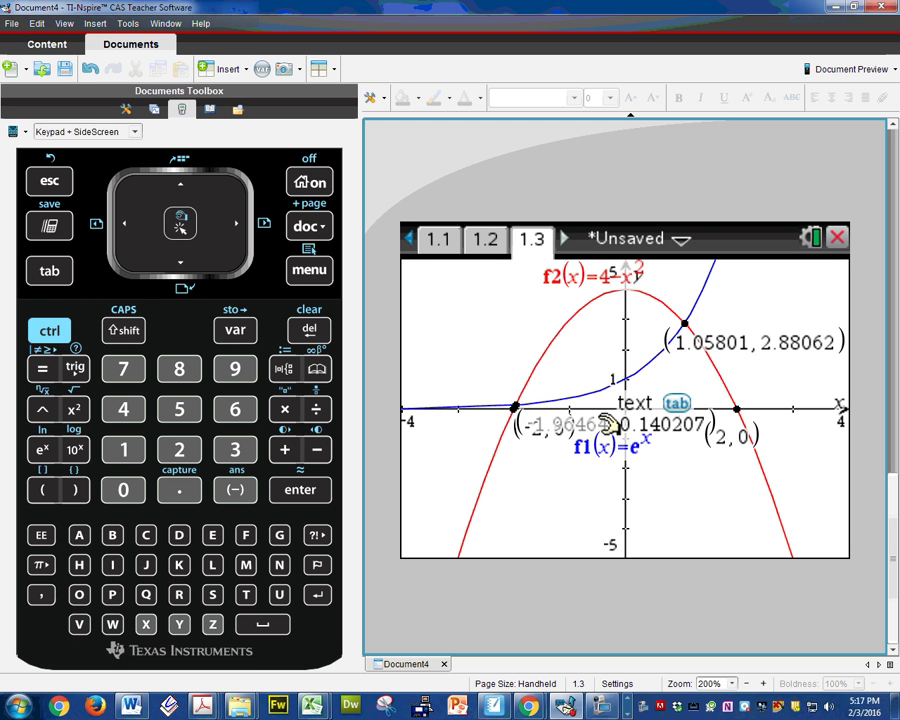
pyautogui.moveTo(600, 424); pyautogui.dragTo(576, 390)
pyautogui.moveTo(548, 378); pyautogui.dragTo(530, 370)
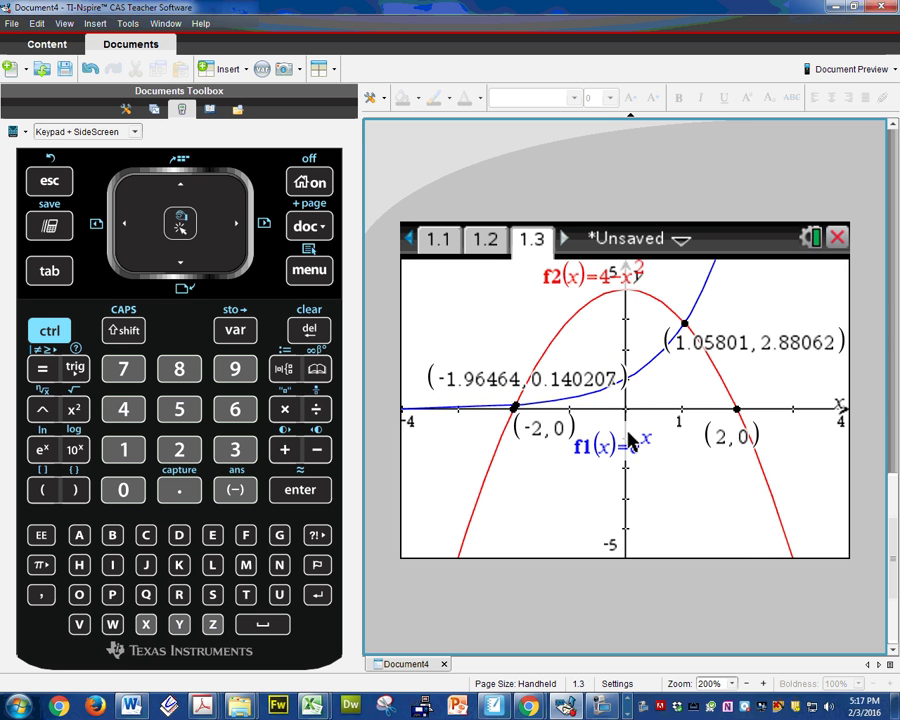
# On page 1.2, select and delete the (-2, 0) coordinate label, leaving only (2, 0)
pyautogui.click(486, 245)
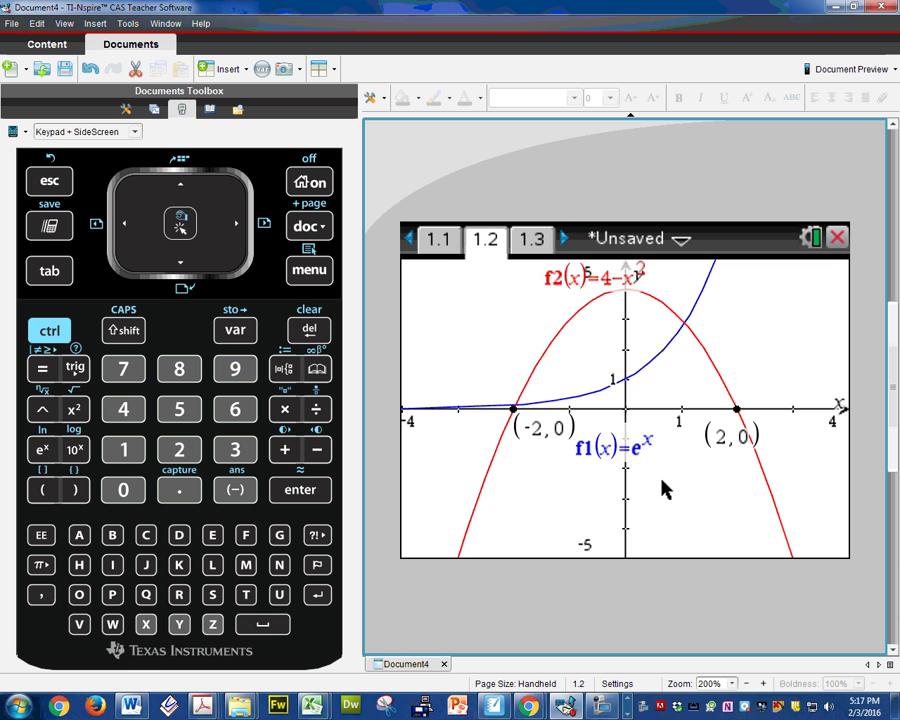
pyautogui.click(527, 427)
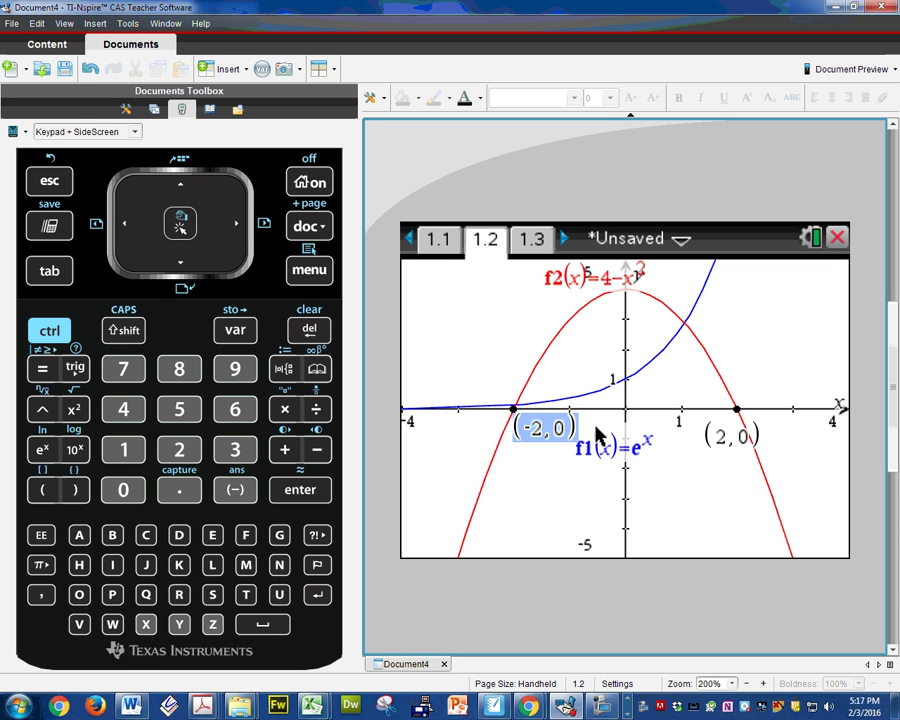
pyautogui.press('Delete')
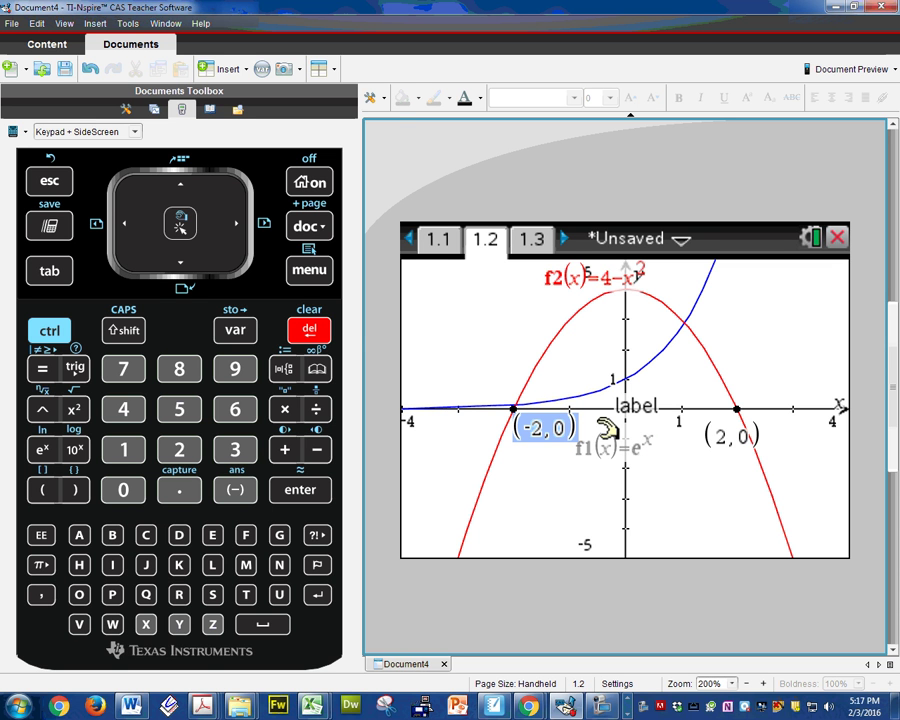
pyautogui.press('Delete')
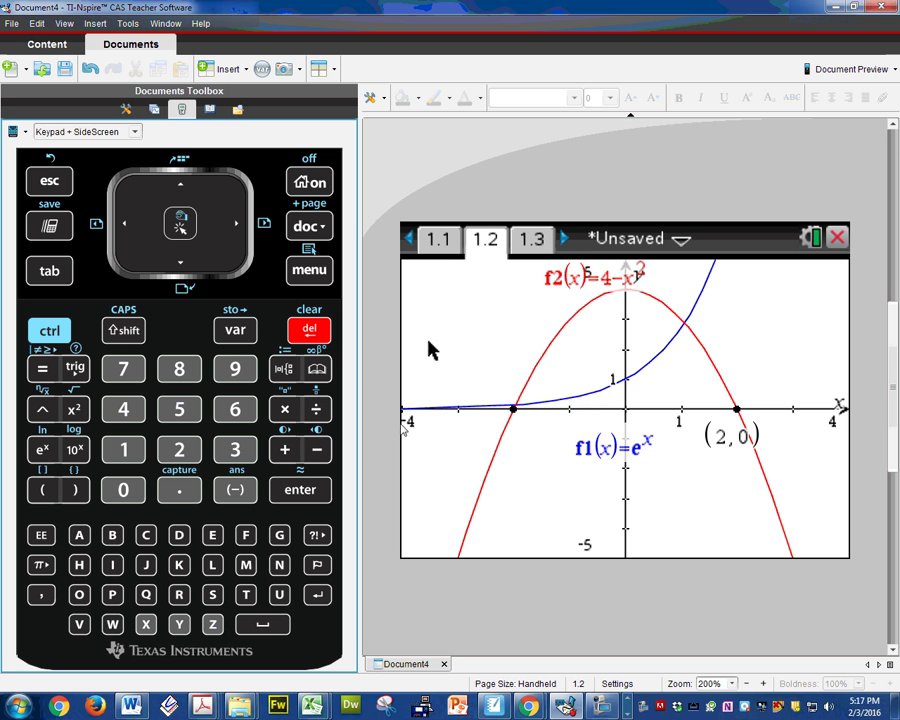
# Browse the graph page menu's Analyze Graph and Geometry submenus for analysis and point tools
pyautogui.click(318, 274)
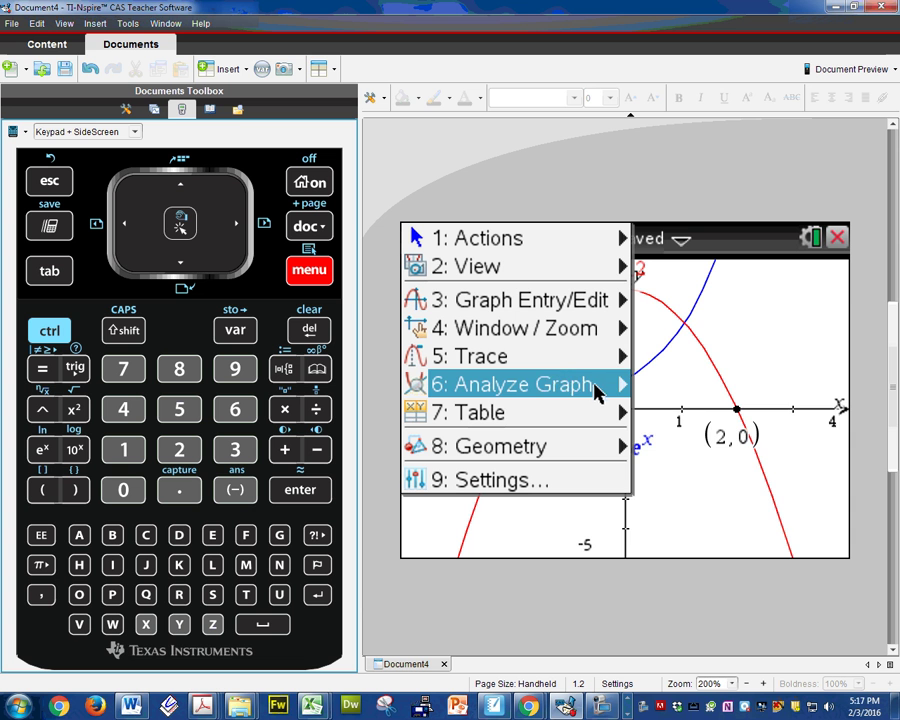
pyautogui.moveTo(597, 388)
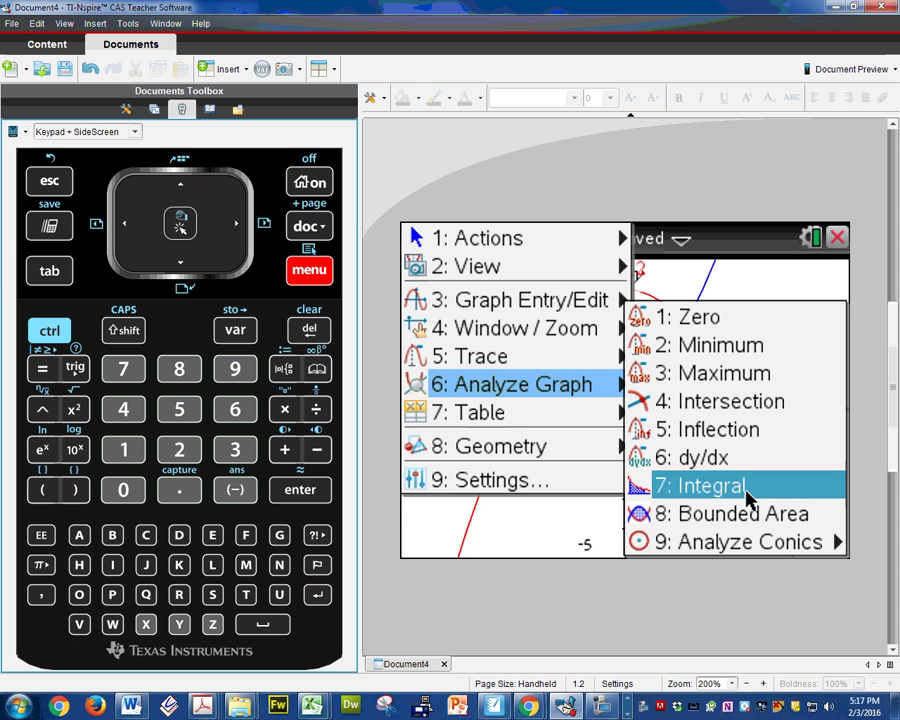
pyautogui.moveTo(766, 547)
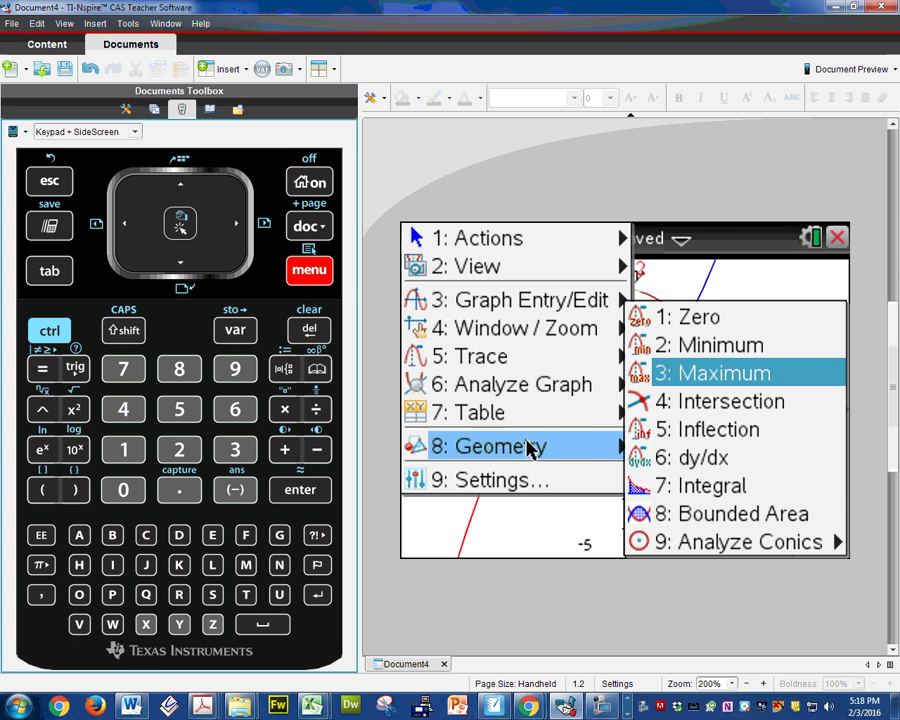
pyautogui.moveTo(526, 444)
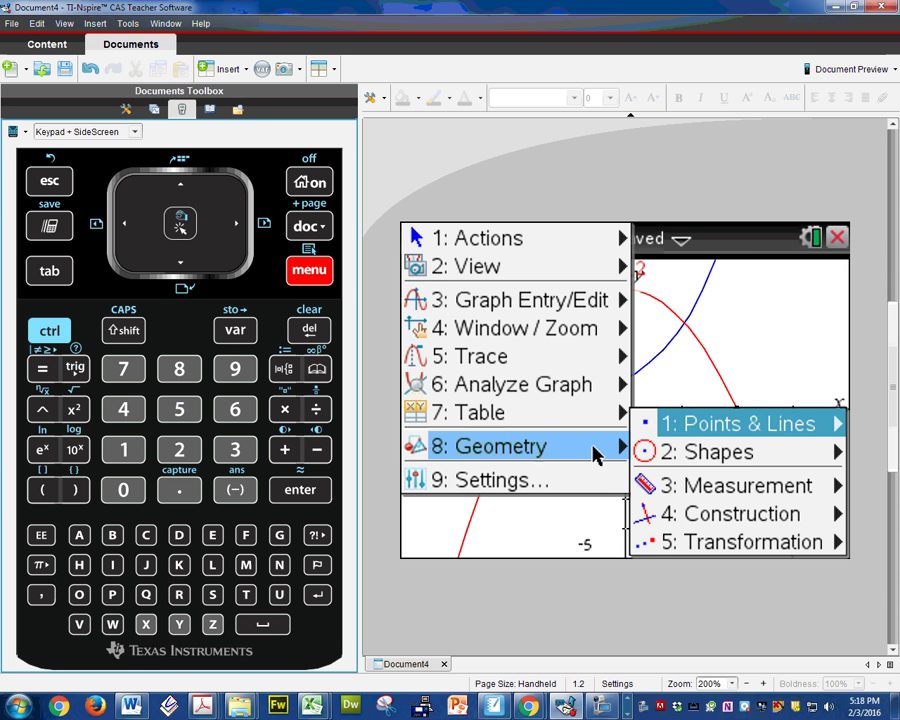
# Start Geometry > Points & Lines > Intersection Point(s) and pick the f2 parabola as the first graph
pyautogui.moveTo(724, 431)
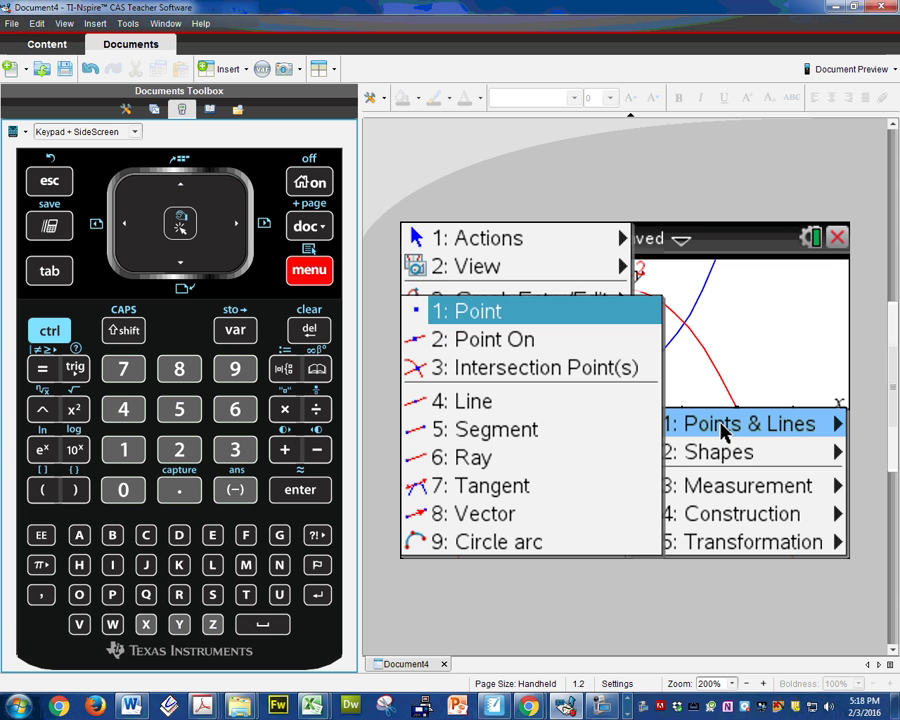
pyautogui.click(589, 372)
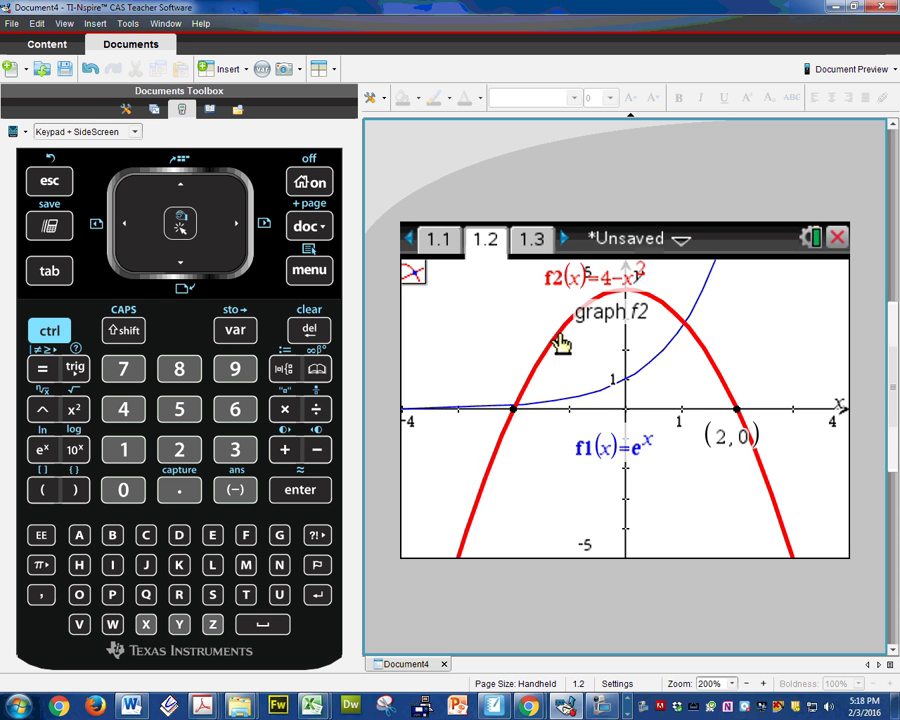
pyautogui.click(559, 340)
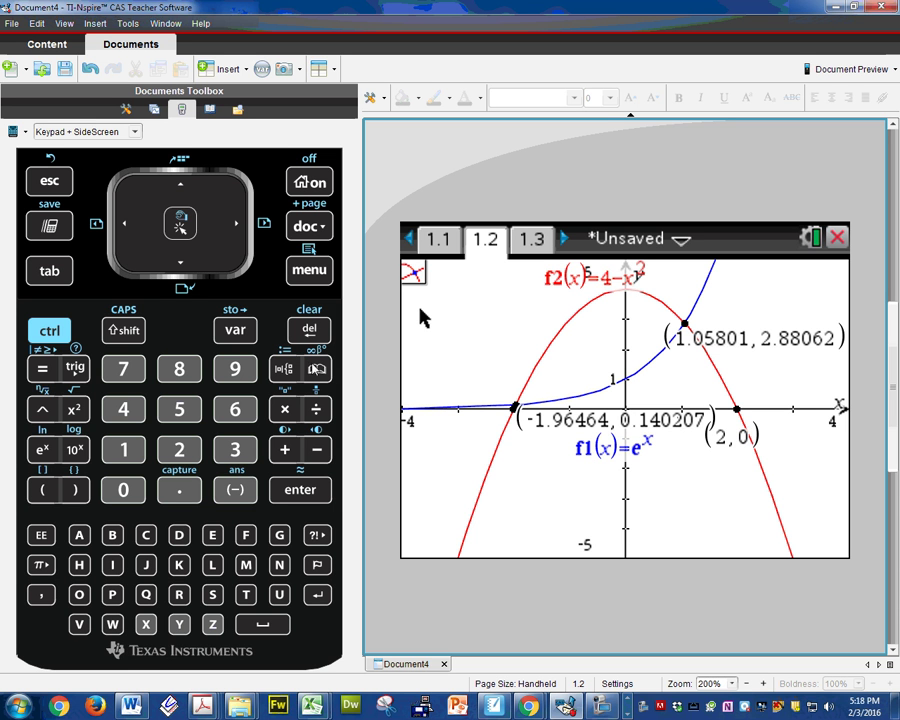
pyautogui.click(309, 279)
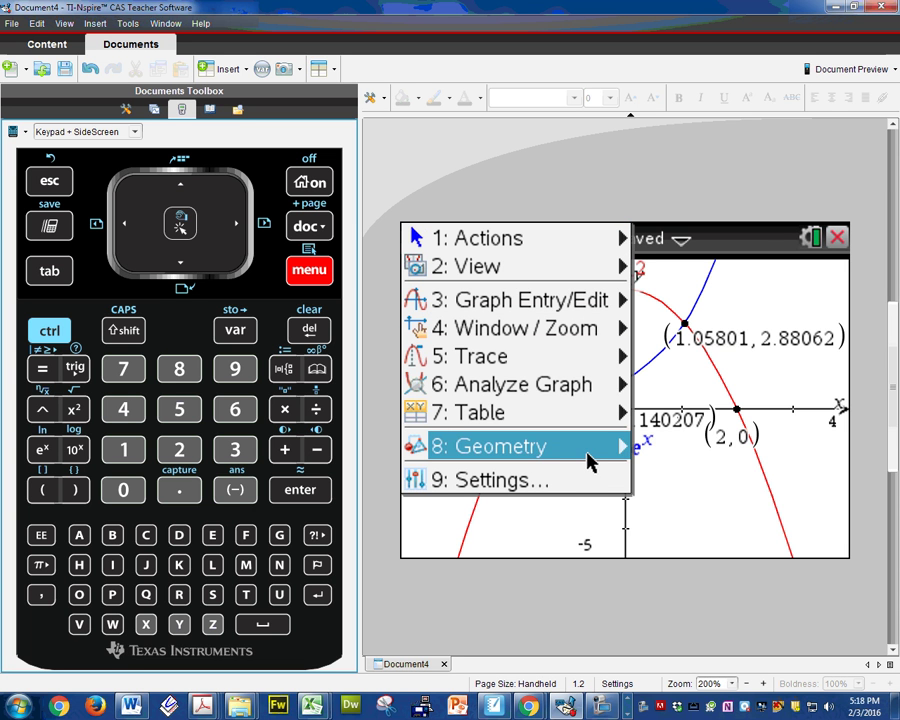
pyautogui.moveTo(595, 458)
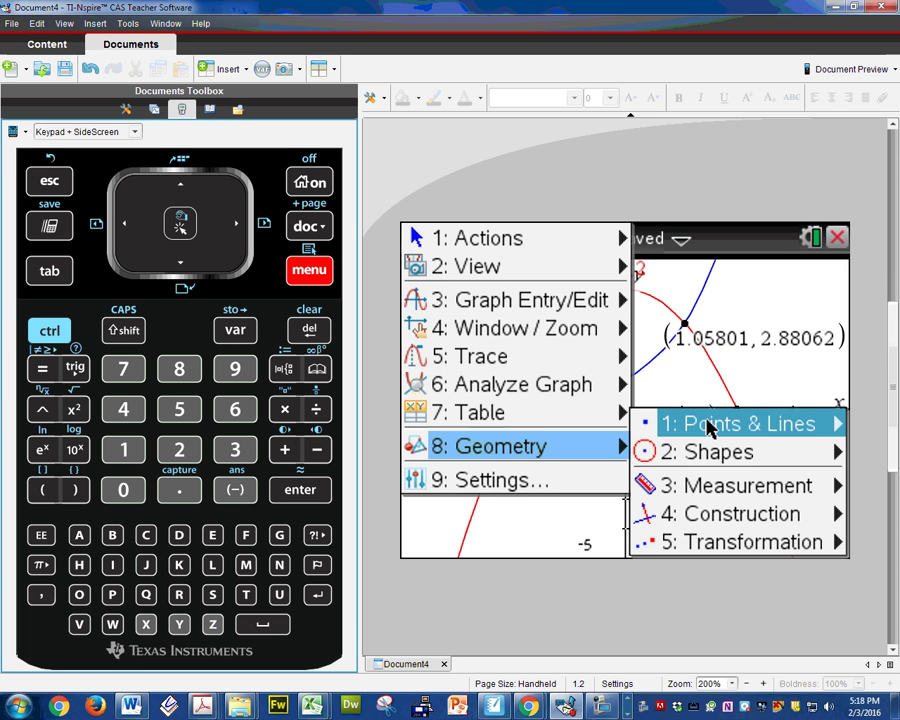
pyautogui.moveTo(710, 428)
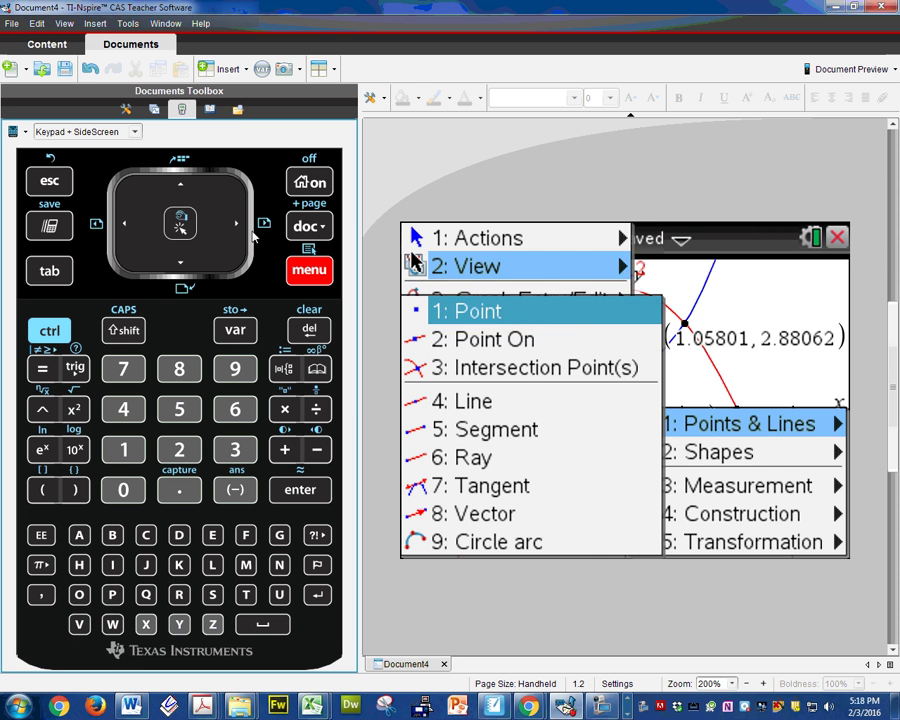
pyautogui.click(57, 181)
pyautogui.click(57, 181)
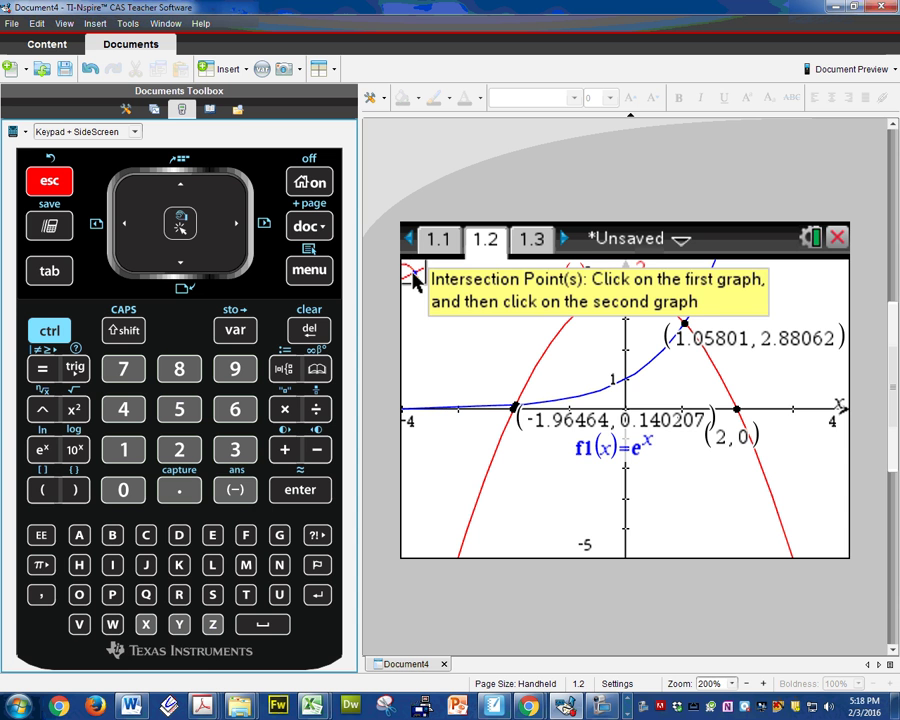
pyautogui.click(43, 188)
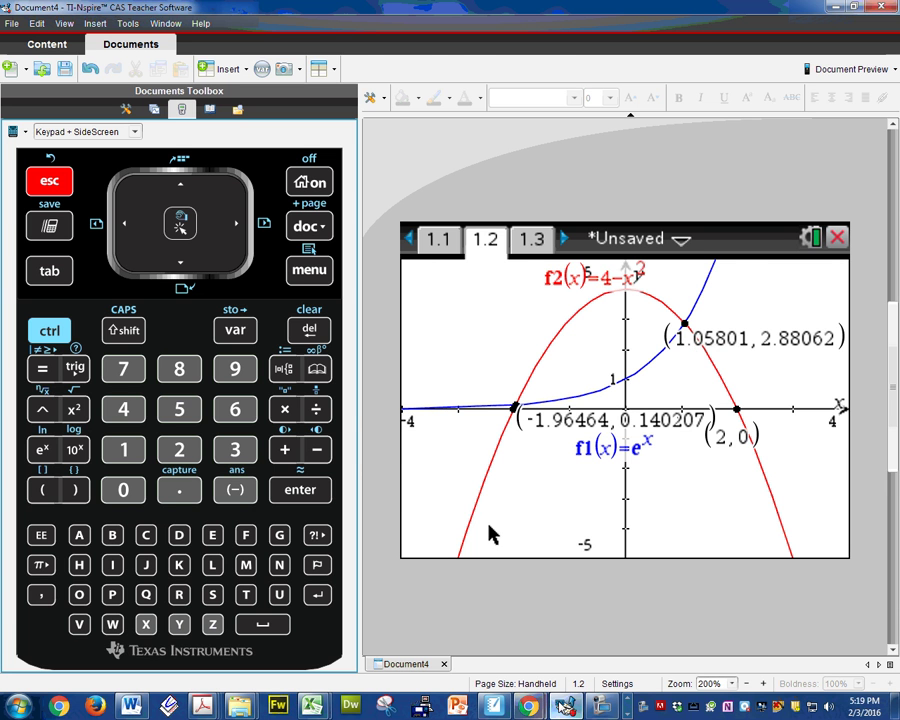
pyautogui.click(496, 706)
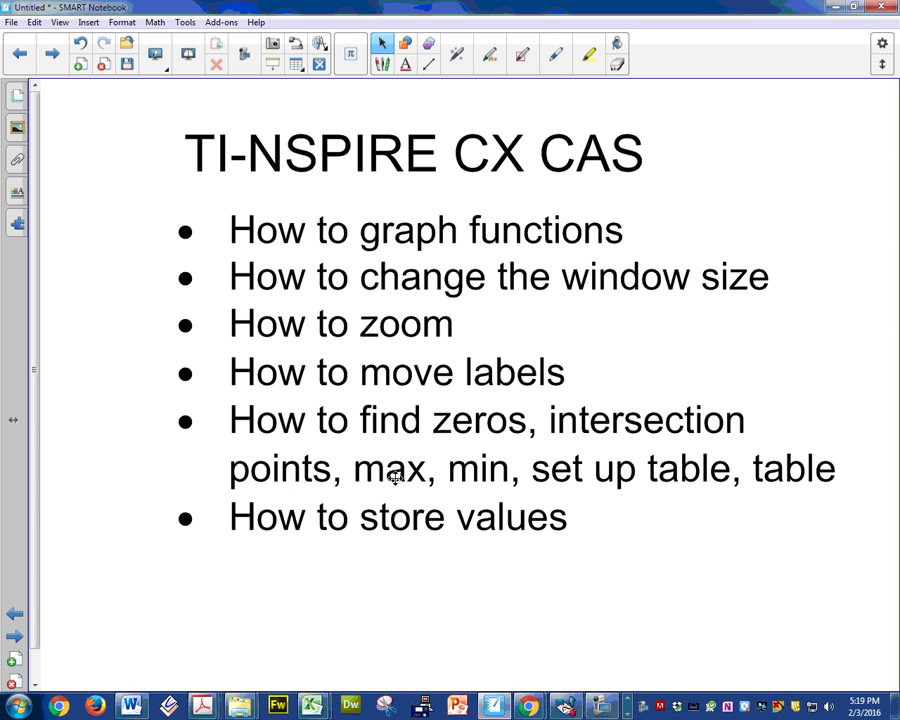
pyautogui.click(565, 706)
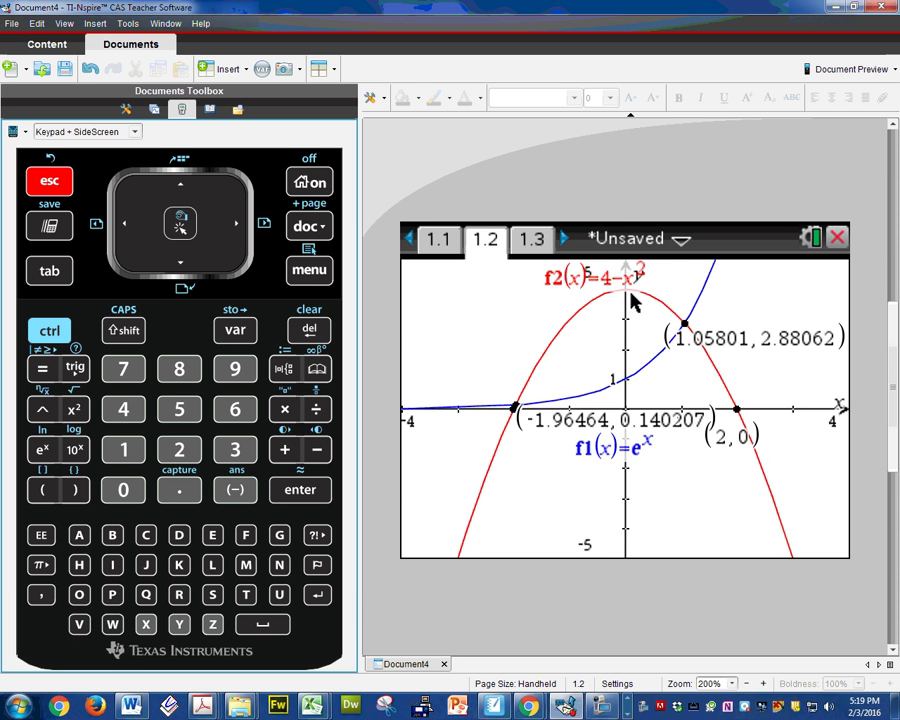
# Mark f2's maximum at (0, 4), set its label beside the point, then switch to SMART Notebook
pyautogui.hotkey('ctrl', 'm')
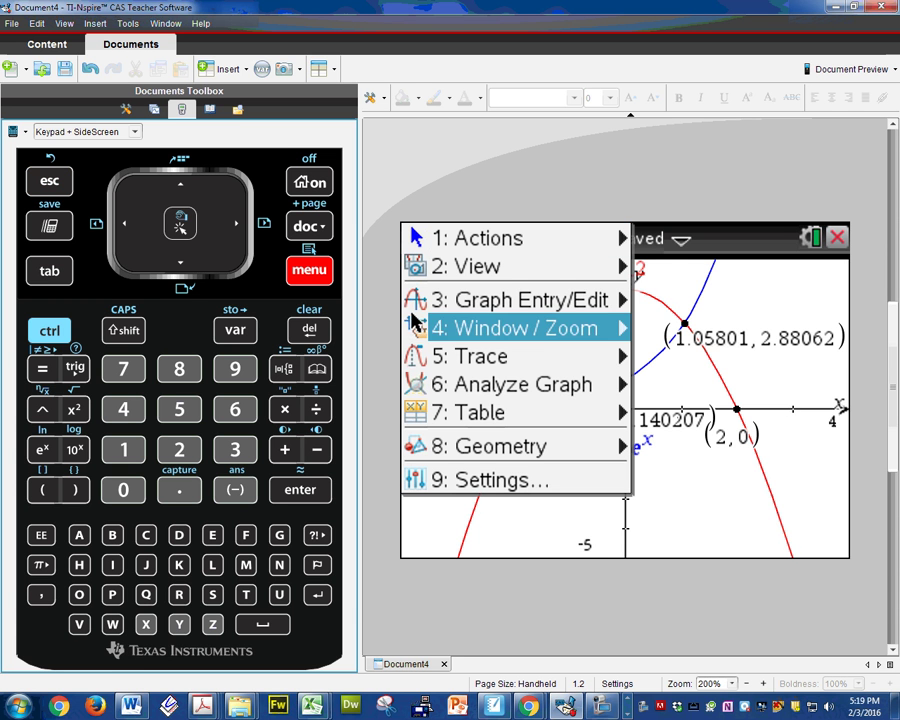
pyautogui.moveTo(594, 390)
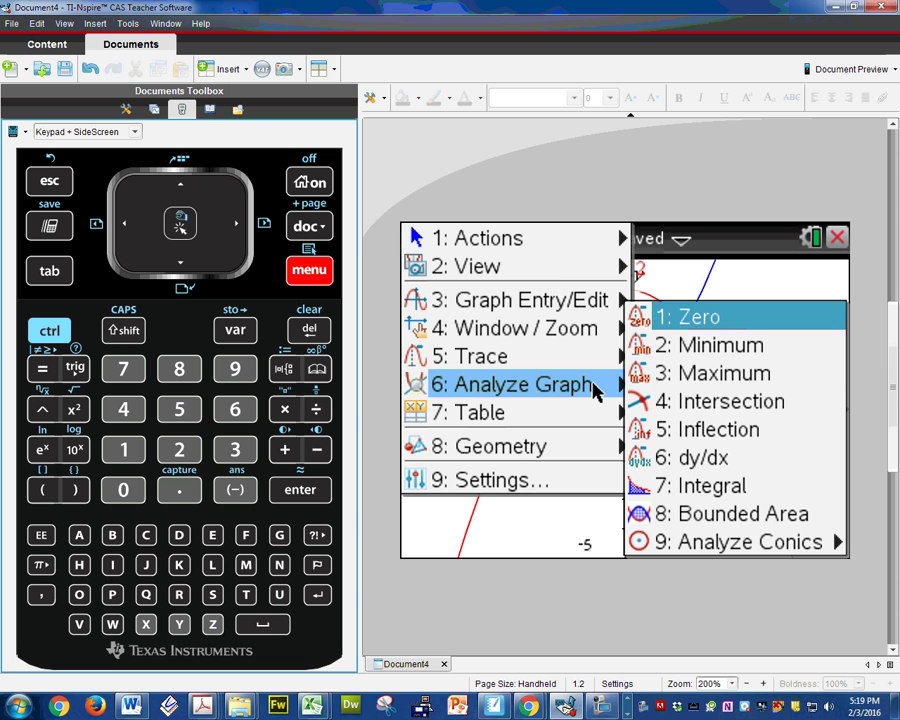
pyautogui.click(702, 377)
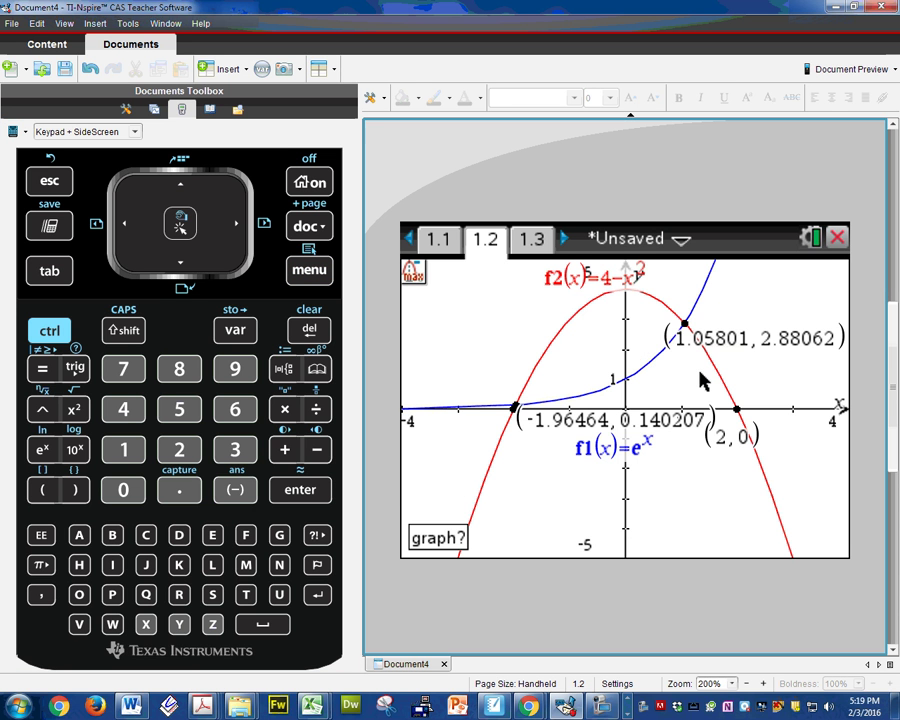
pyautogui.click(565, 338)
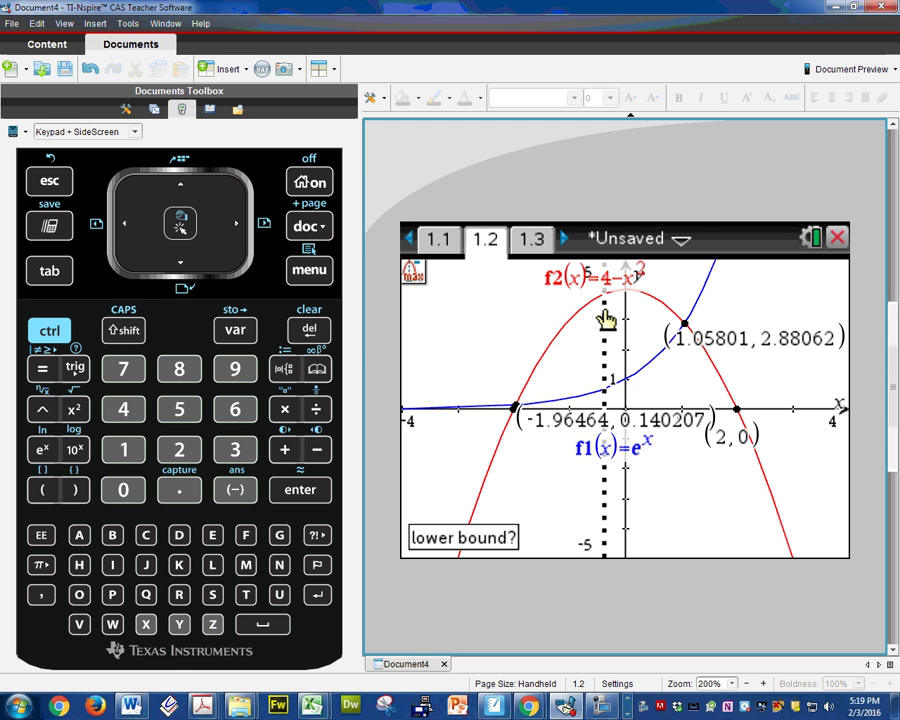
pyautogui.click(606, 320)
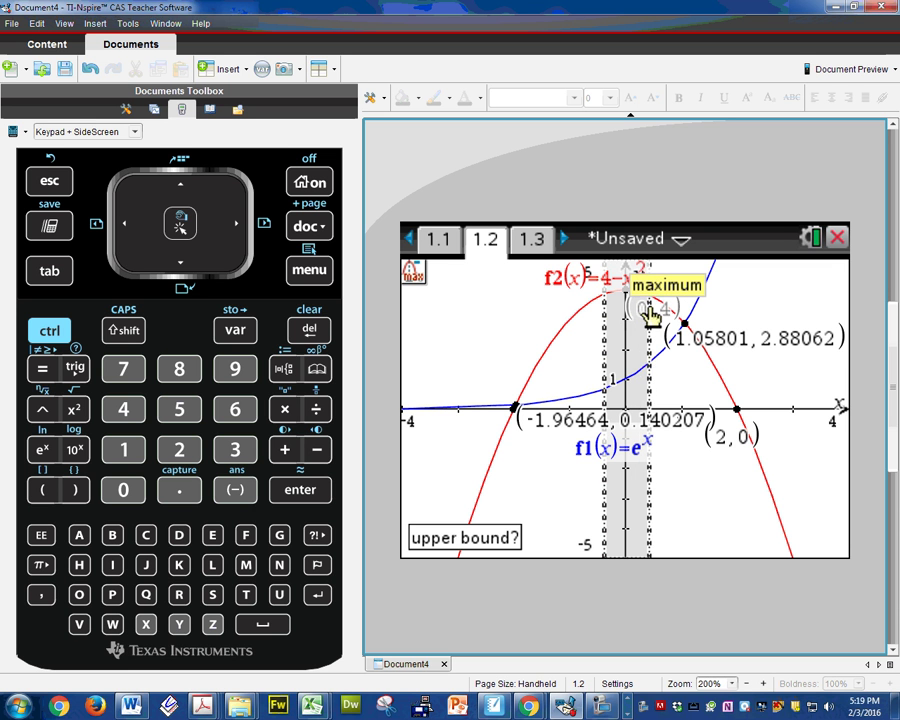
pyautogui.click(657, 316)
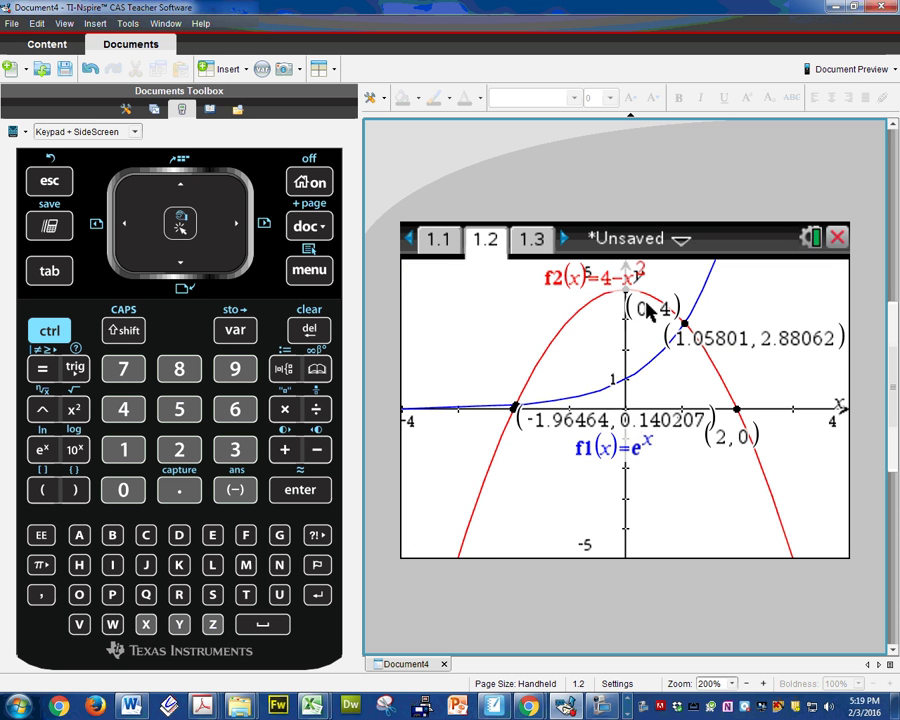
pyautogui.moveTo(655, 316); pyautogui.dragTo(630, 320)
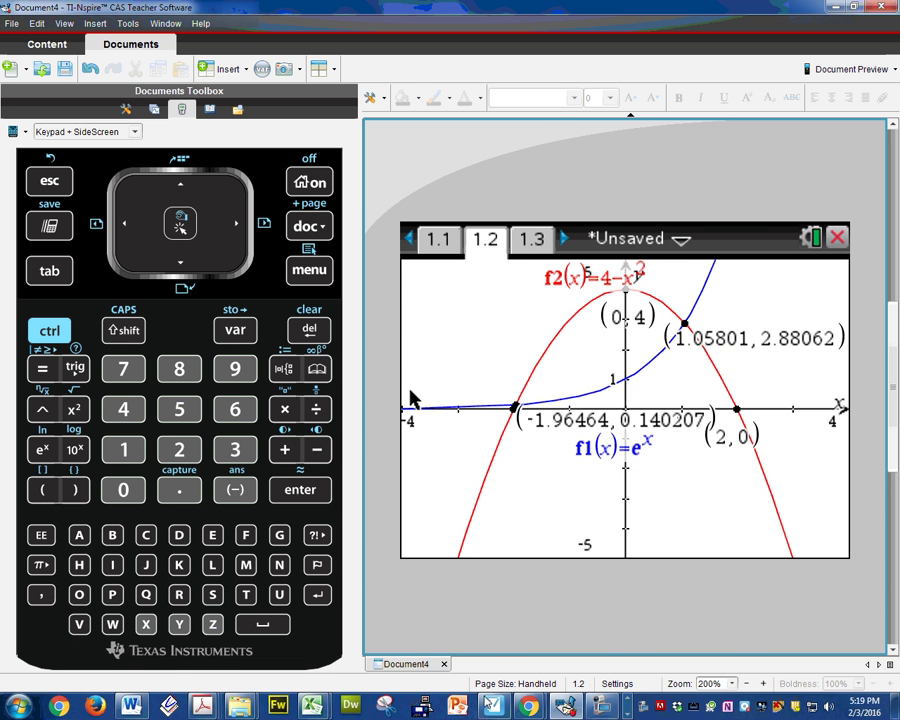
pyautogui.hotkey('alt', 'Tab')
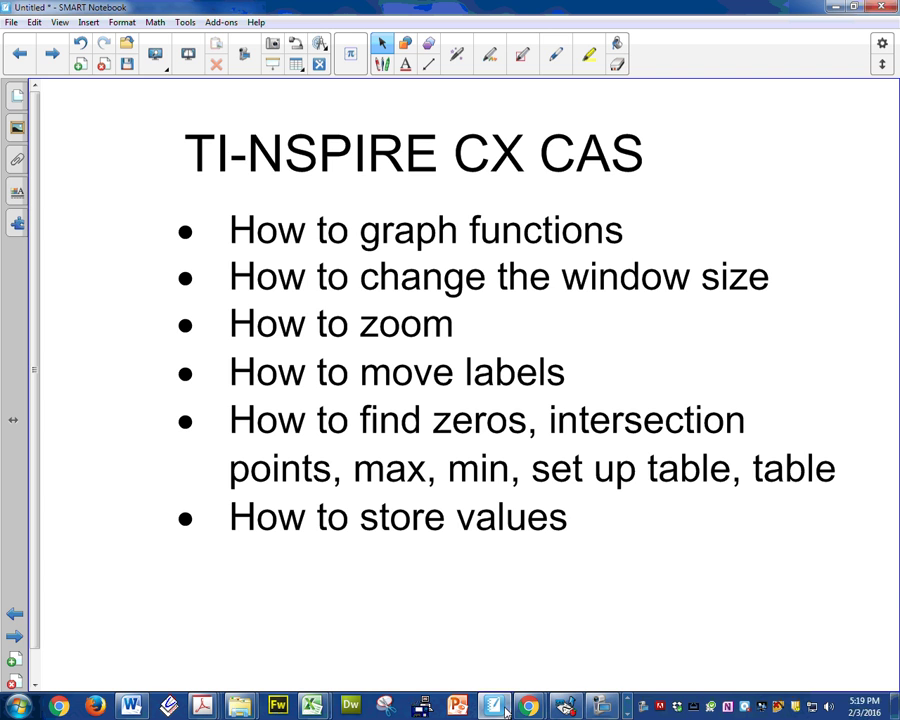
# Switch from the SMART Notebook slide back to the TI-Nspire graph on page 1.2
pyautogui.hotkey('alt', 'Tab')
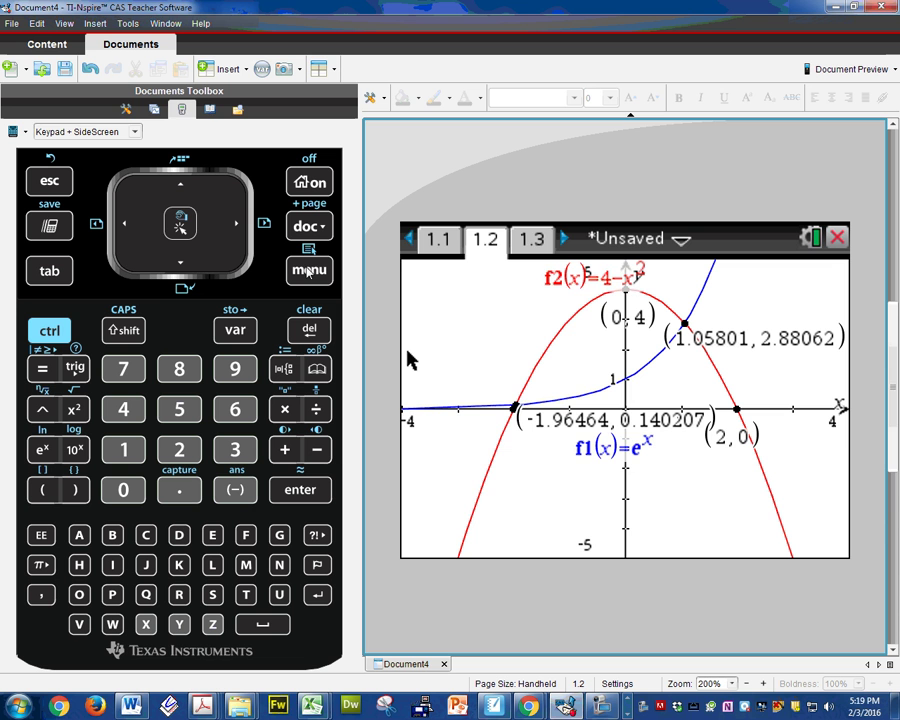
# Show an f1/f2 value table beside the graph and scroll its columns across and back
pyautogui.click(309, 271)
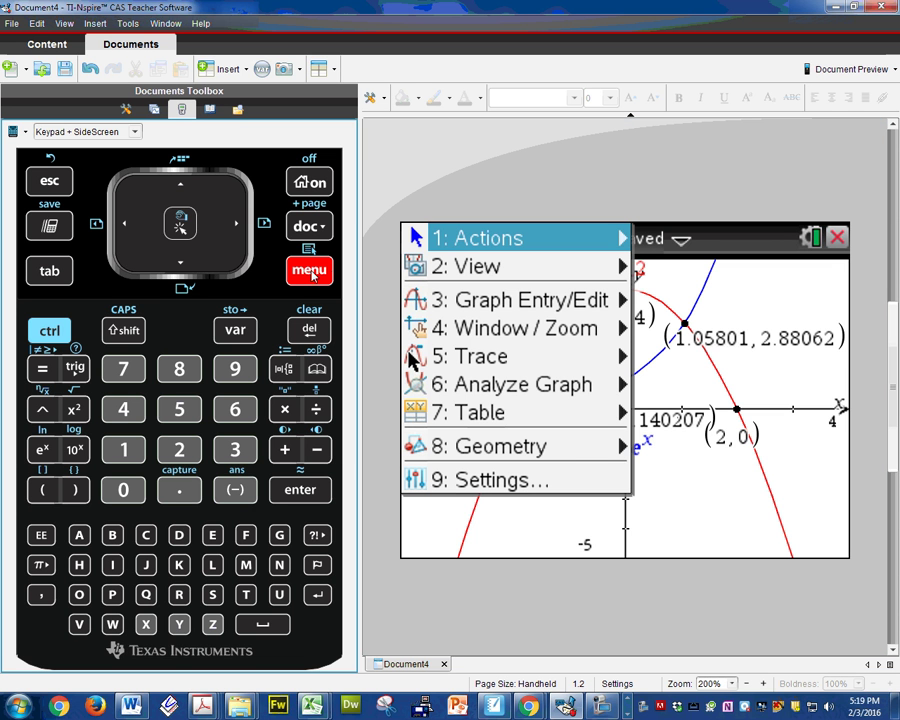
pyautogui.moveTo(528, 428)
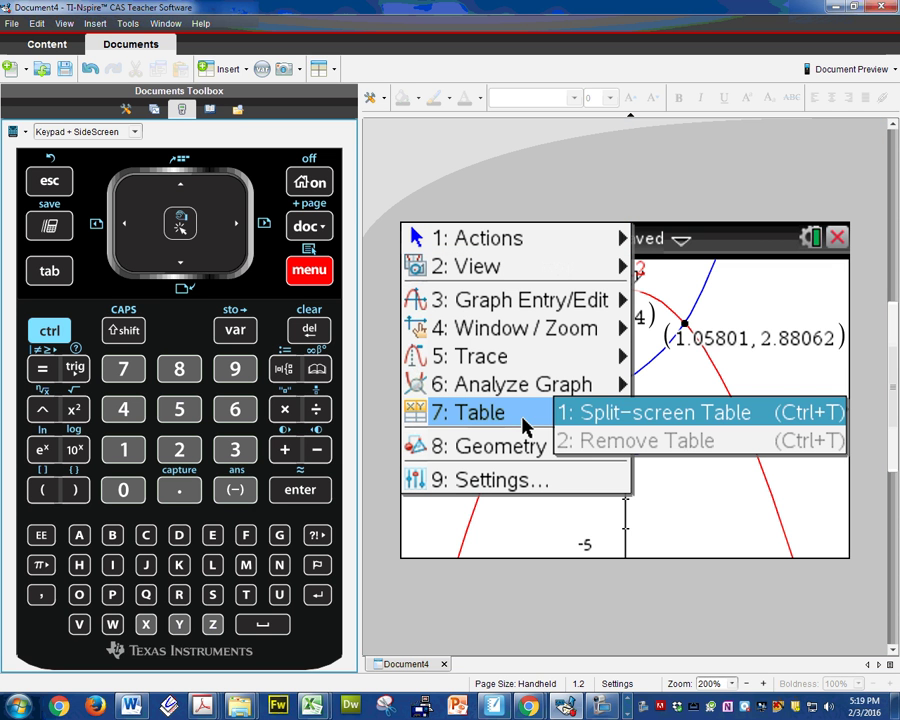
pyautogui.click(600, 415)
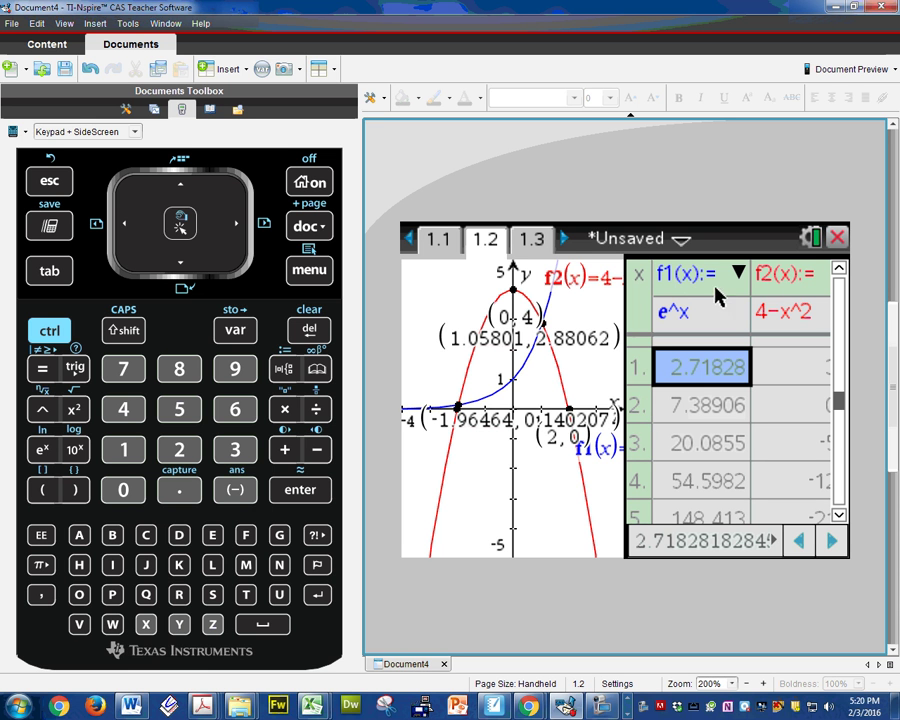
pyautogui.click(834, 541)
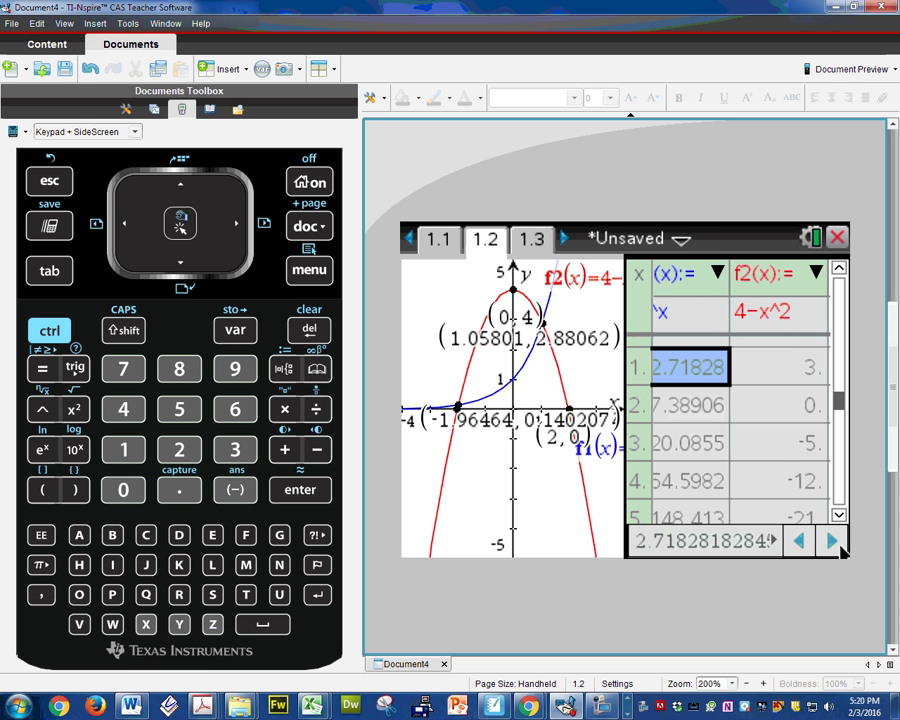
pyautogui.click(796, 545)
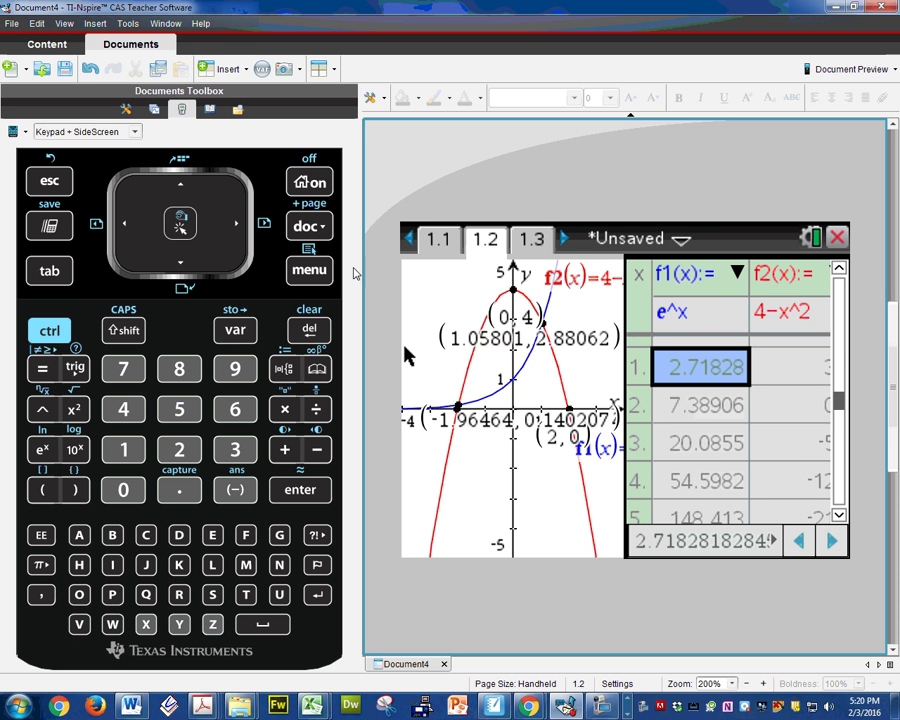
# Open the table's Edit Table Settings dialog
pyautogui.click(307, 272)
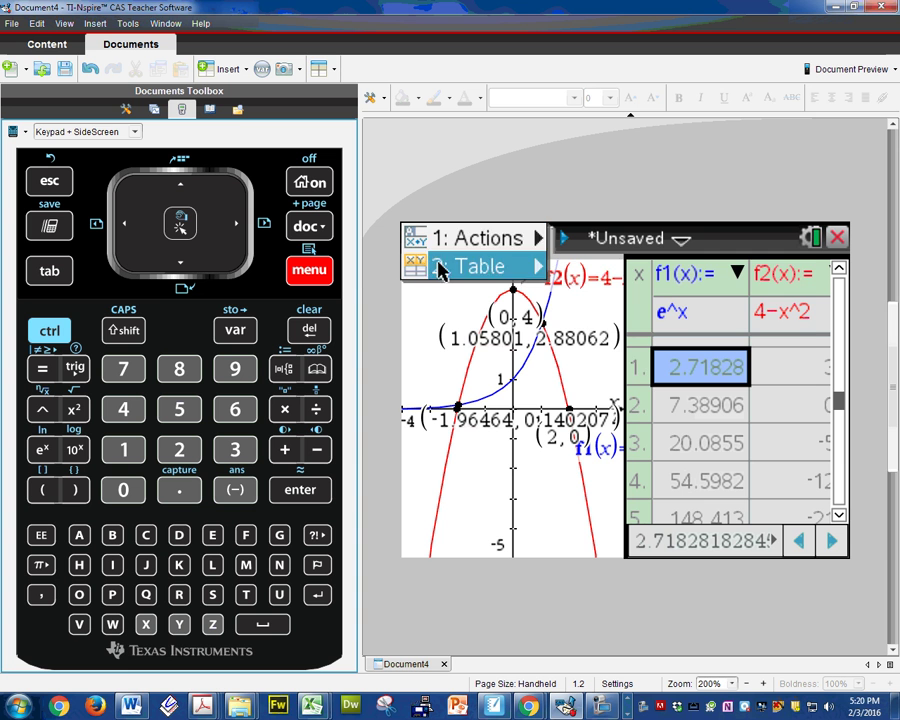
pyautogui.click(500, 266)
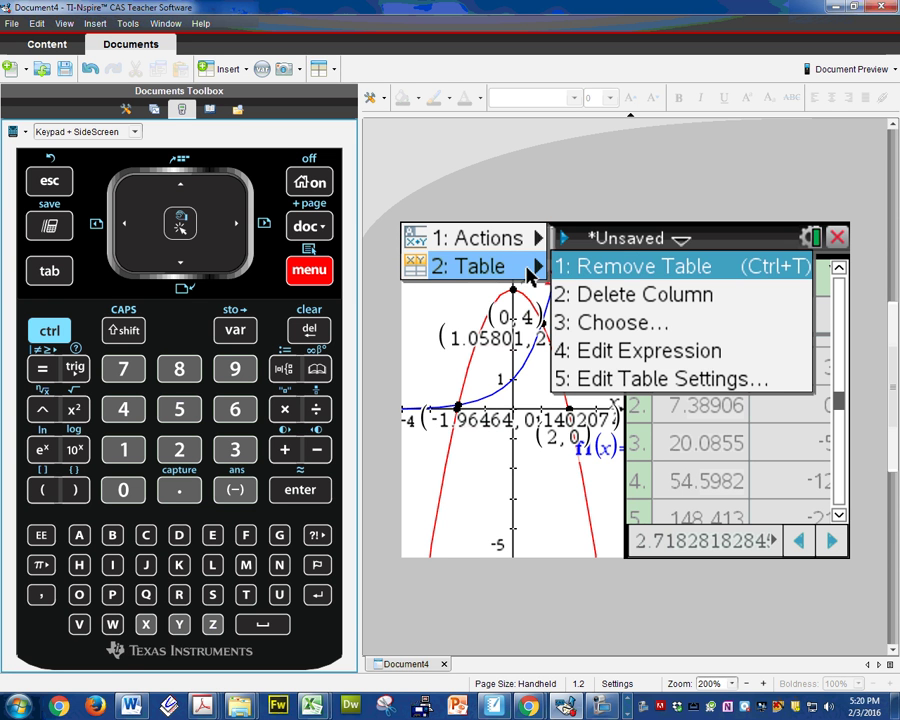
pyautogui.click(663, 379)
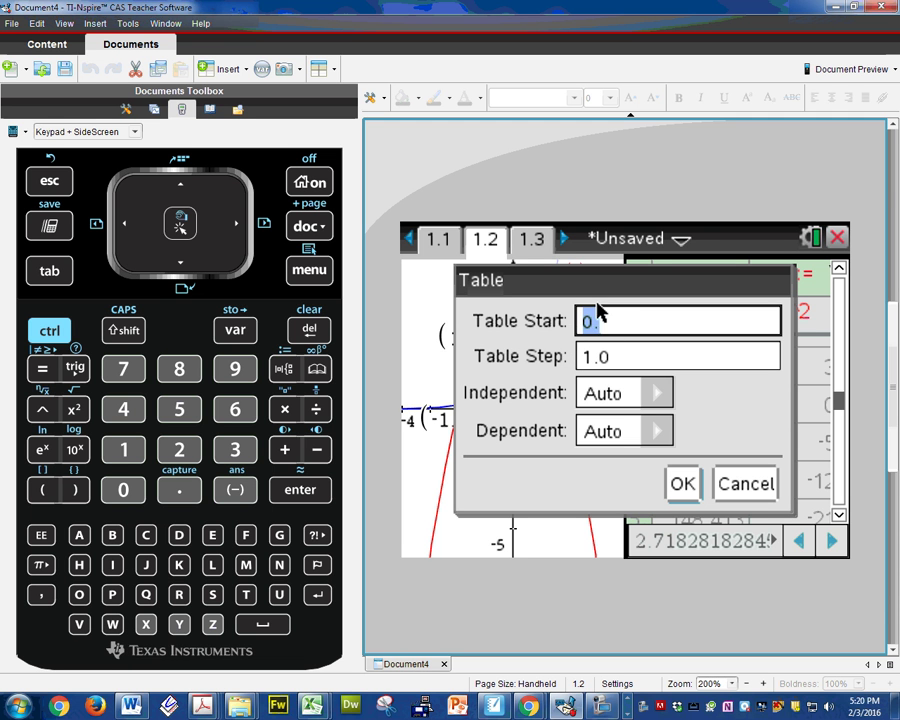
# Change the table step to 0.5 and apply the settings
pyautogui.click(624, 358)
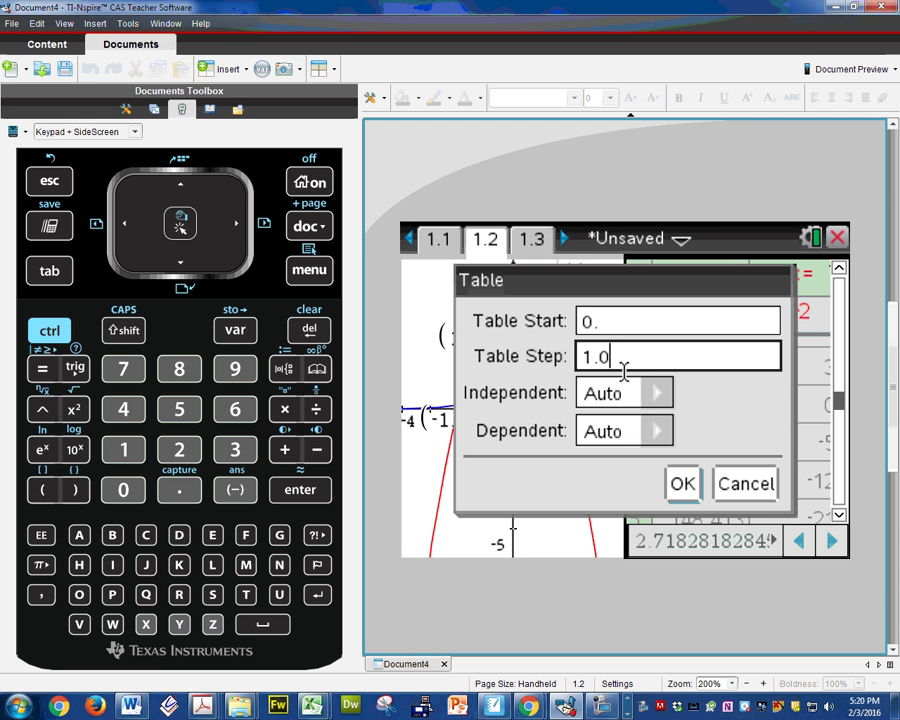
pyautogui.moveTo(619, 358); pyautogui.dragTo(583, 357)
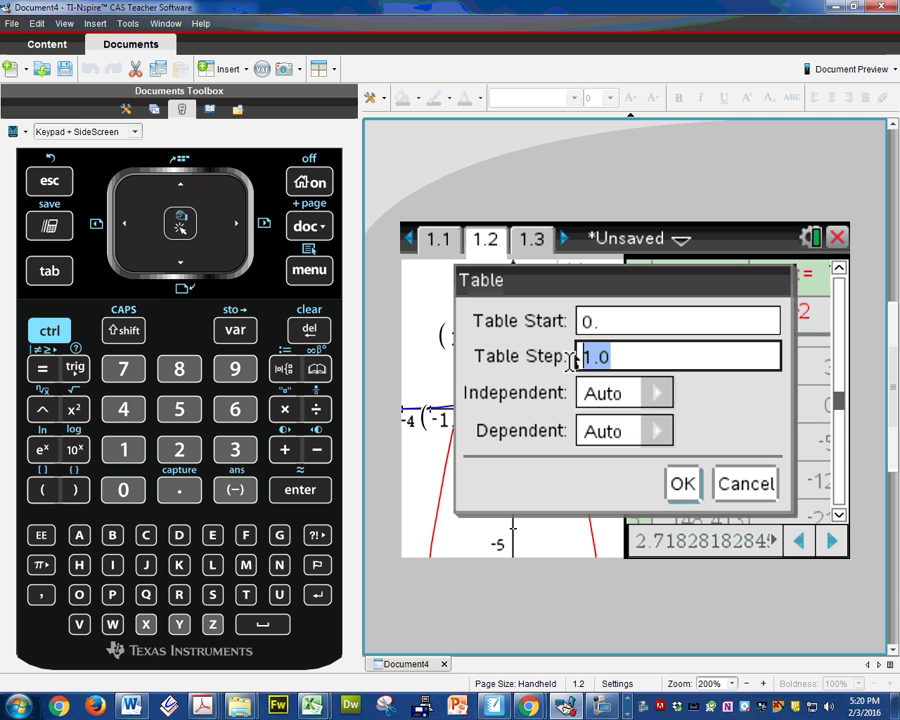
pyautogui.write('.5')
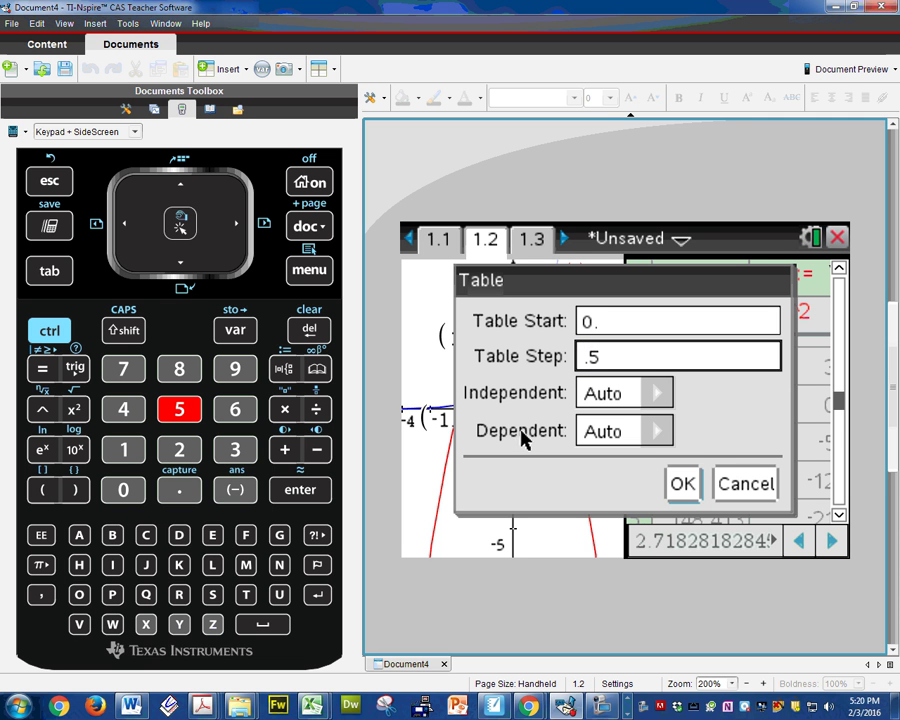
pyautogui.click(684, 485)
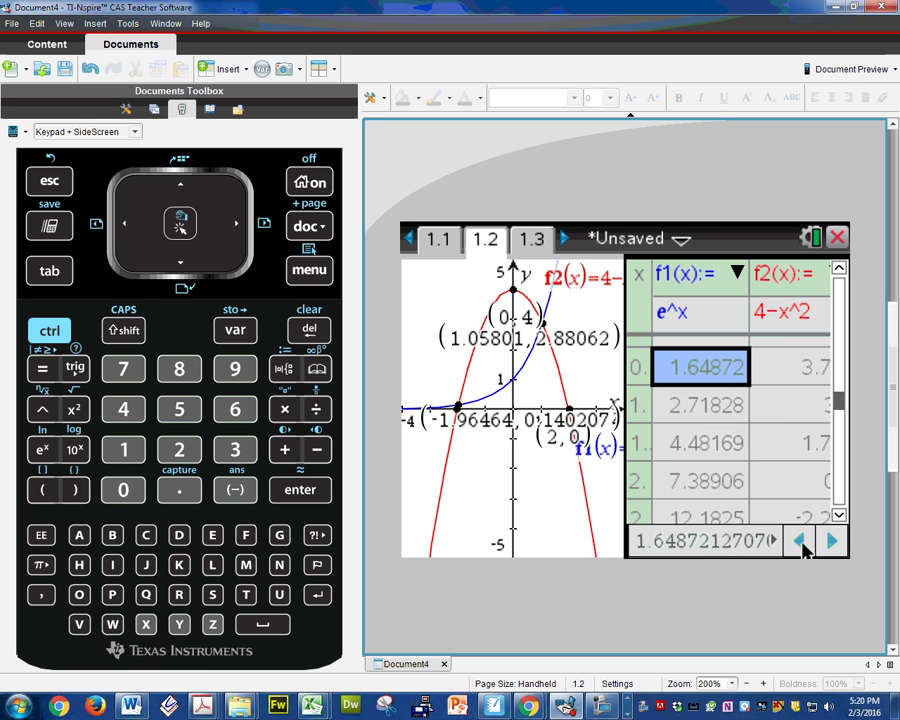
# Select the x cells 1 and 1.5 in the table to view their values
pyautogui.click(642, 410)
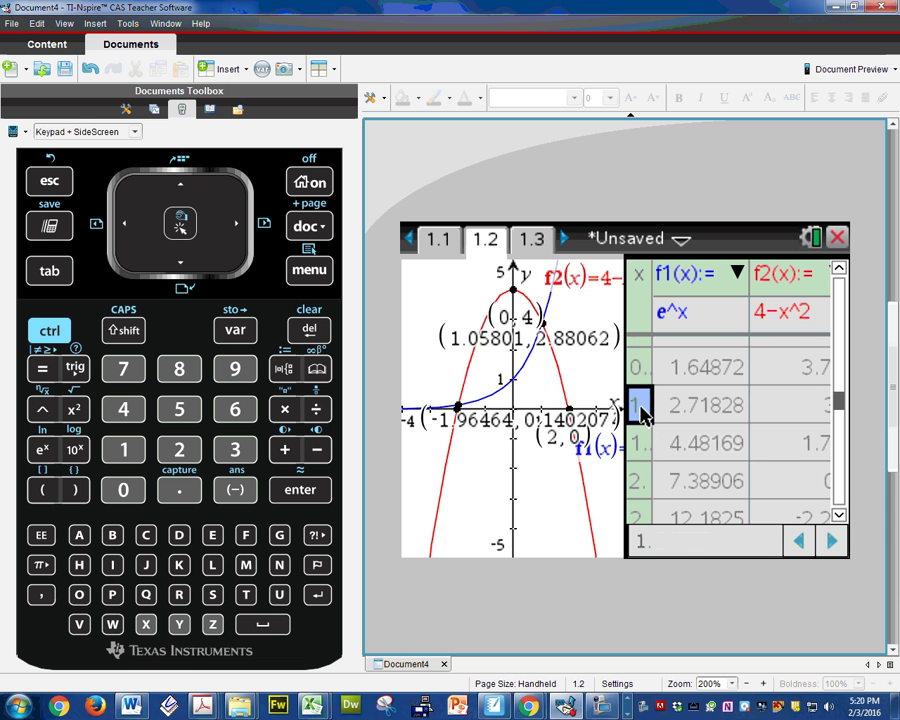
pyautogui.click(645, 445)
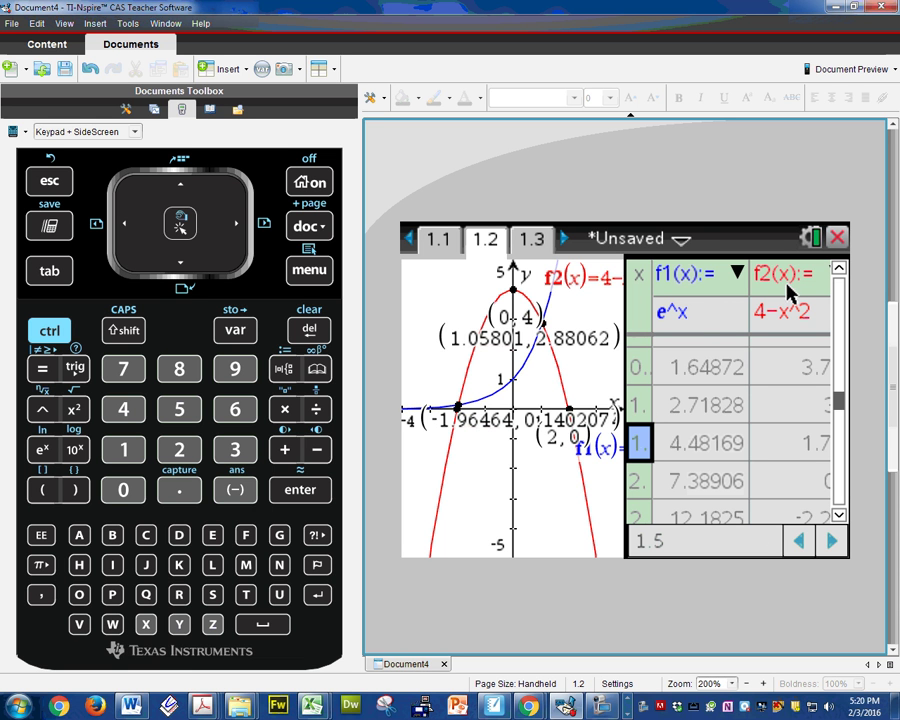
pyautogui.click(645, 405)
pyautogui.click(643, 441)
# Remove the f1/f2 table from page 1.2 and switch to the SMART Notebook slide
pyautogui.rightClick(416, 312)
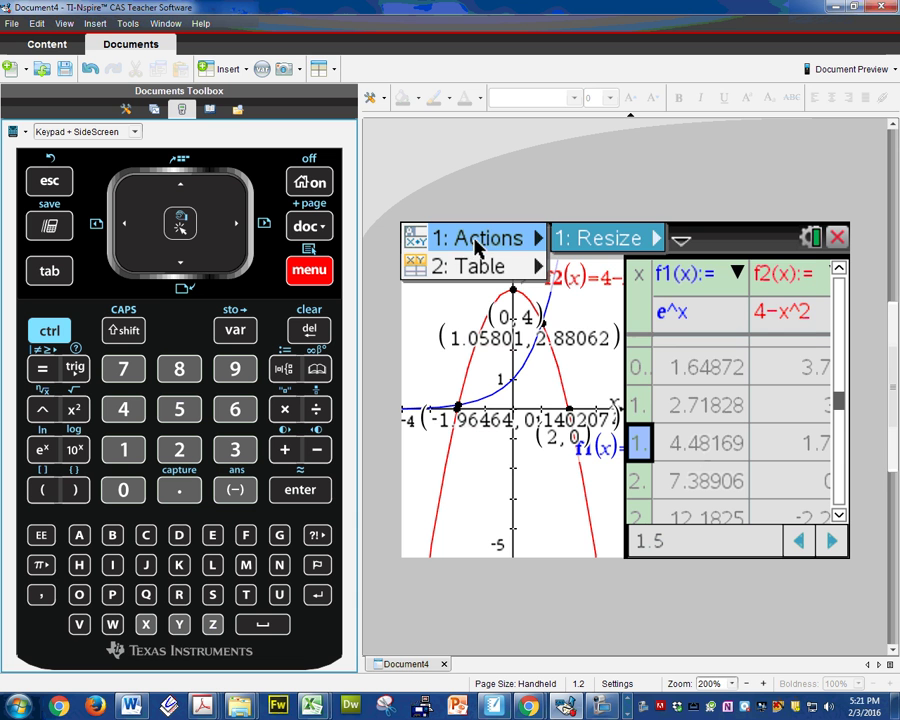
pyautogui.moveTo(496, 269)
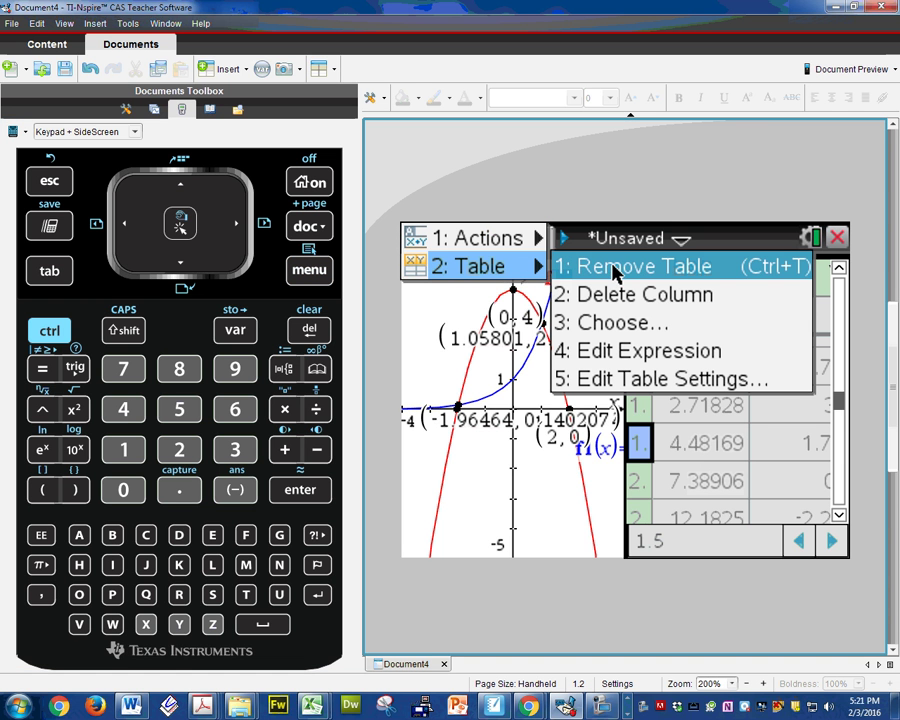
pyautogui.click(563, 263)
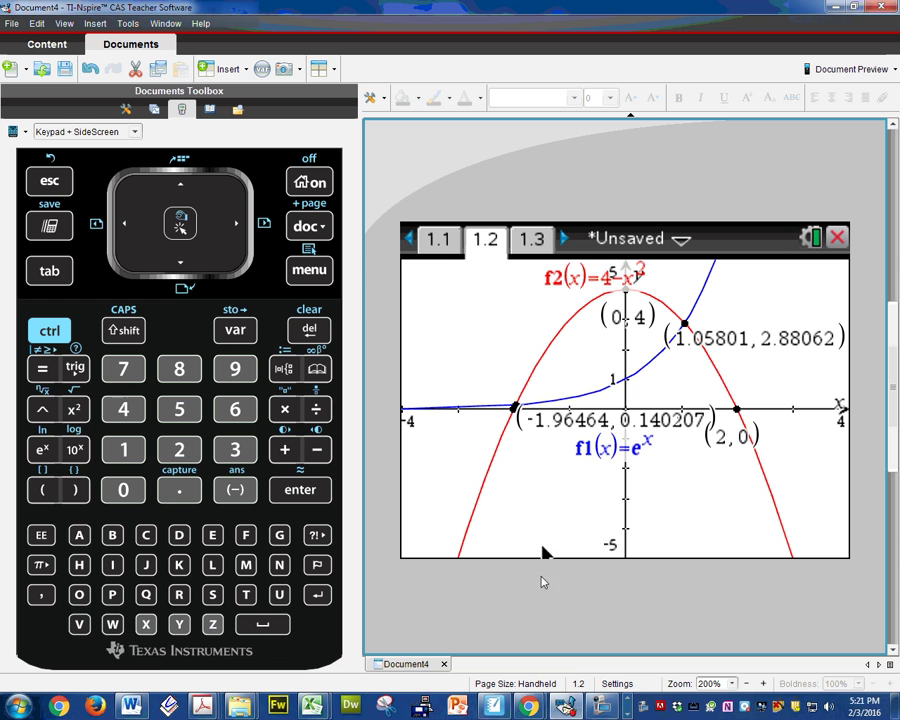
pyautogui.click(494, 706)
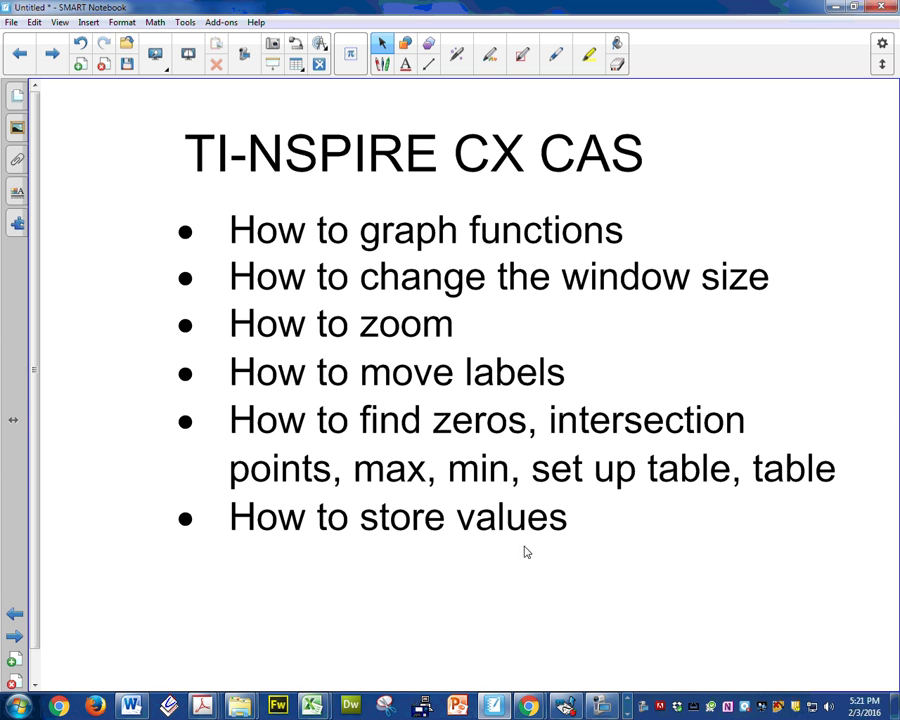
# Return from SMART Notebook to the full-page TI-Nspire e^x and 4−x² graph
pyautogui.click(564, 706)
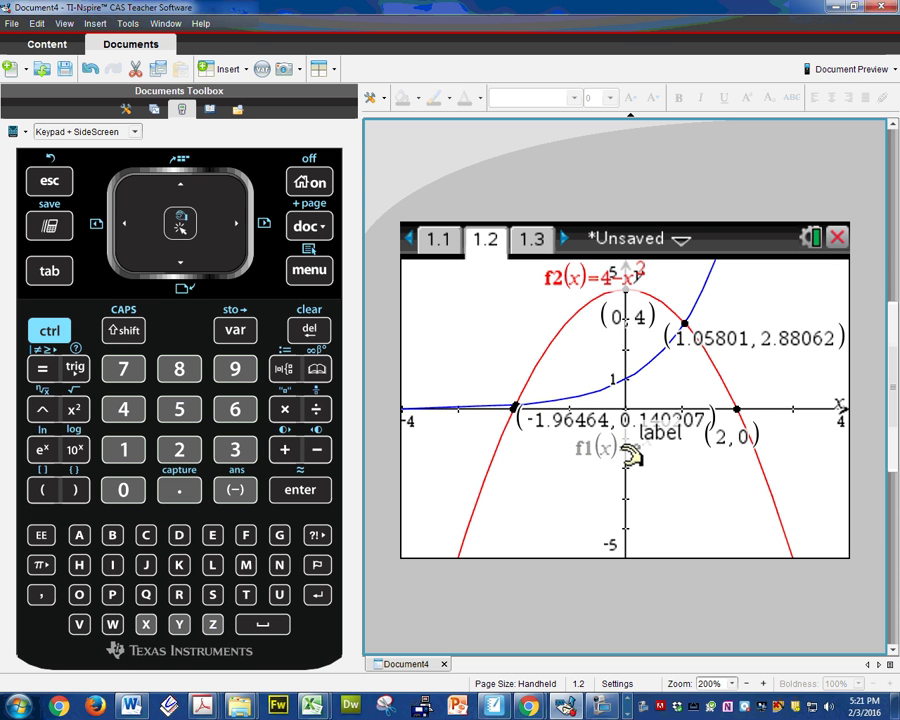
# Store the right intersection x-coordinate 1.05801 as variable b
pyautogui.doubleClick(712, 337)
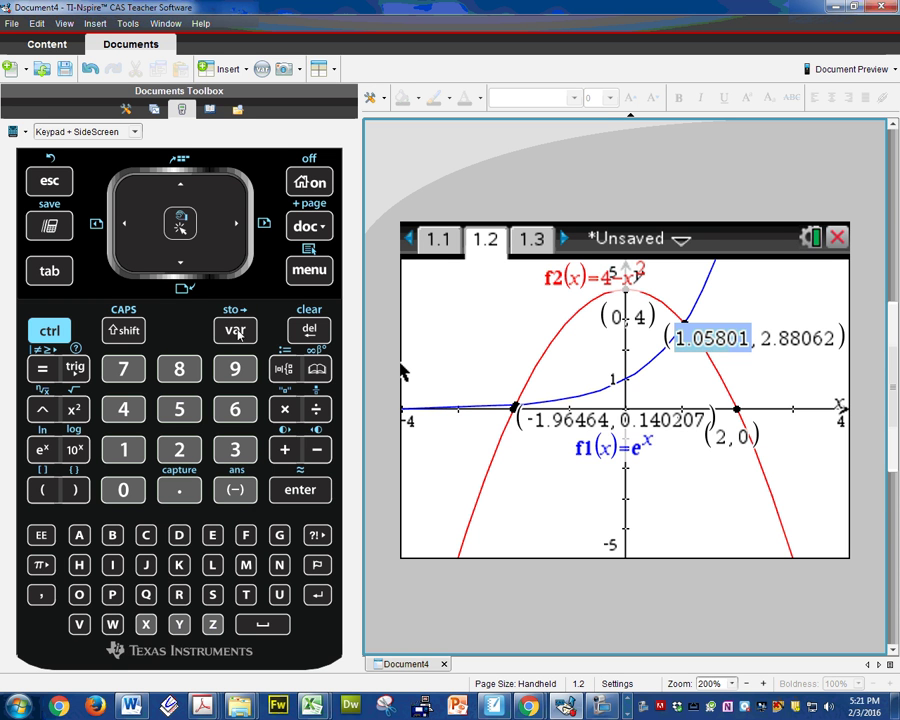
pyautogui.click(45, 335)
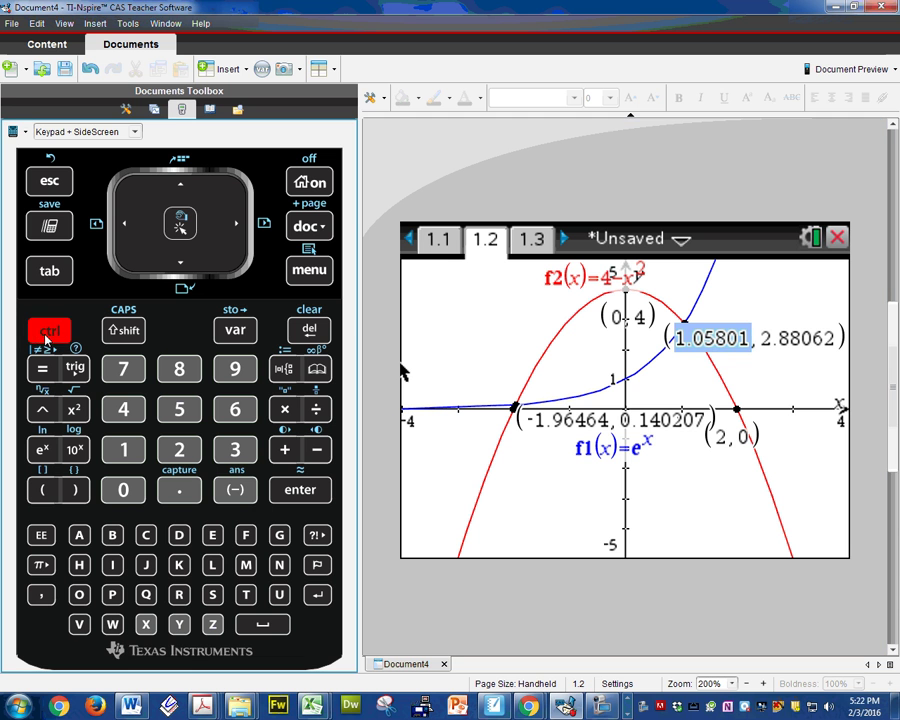
pyautogui.click(222, 333)
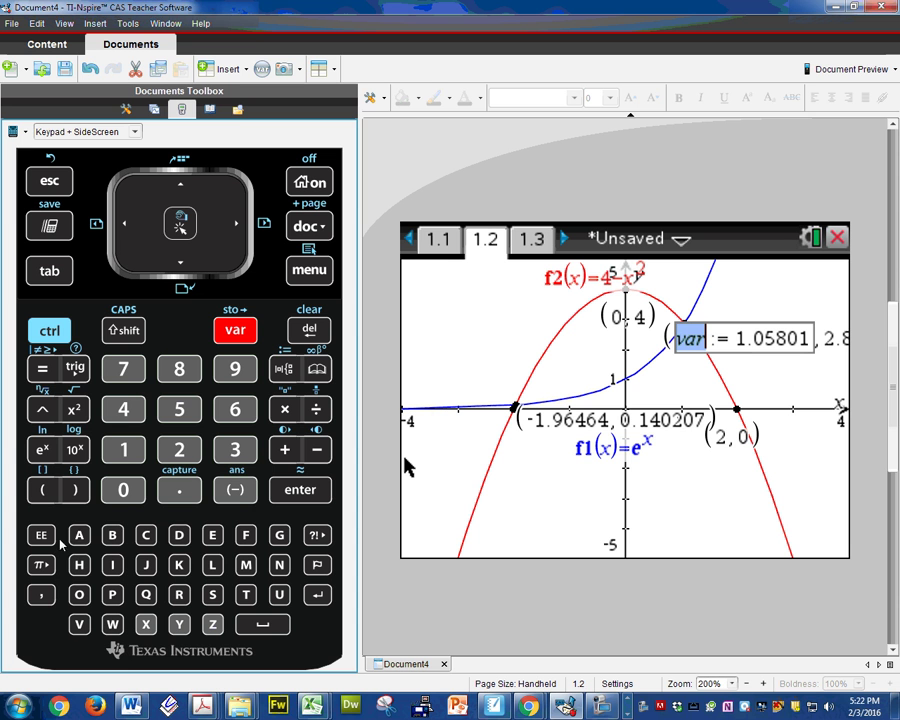
pyautogui.click(114, 536)
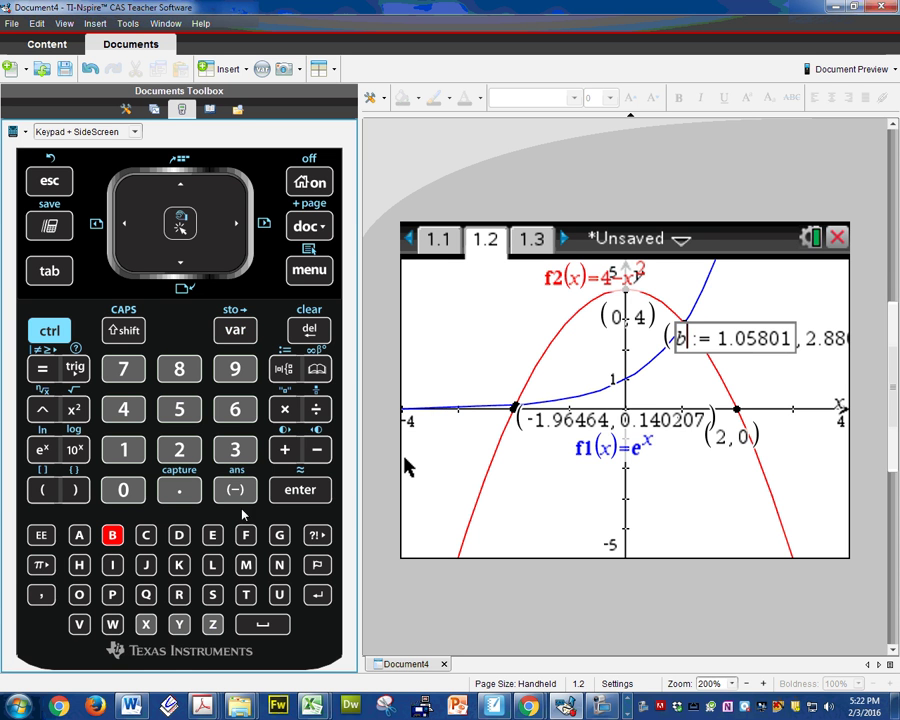
pyautogui.click(307, 489)
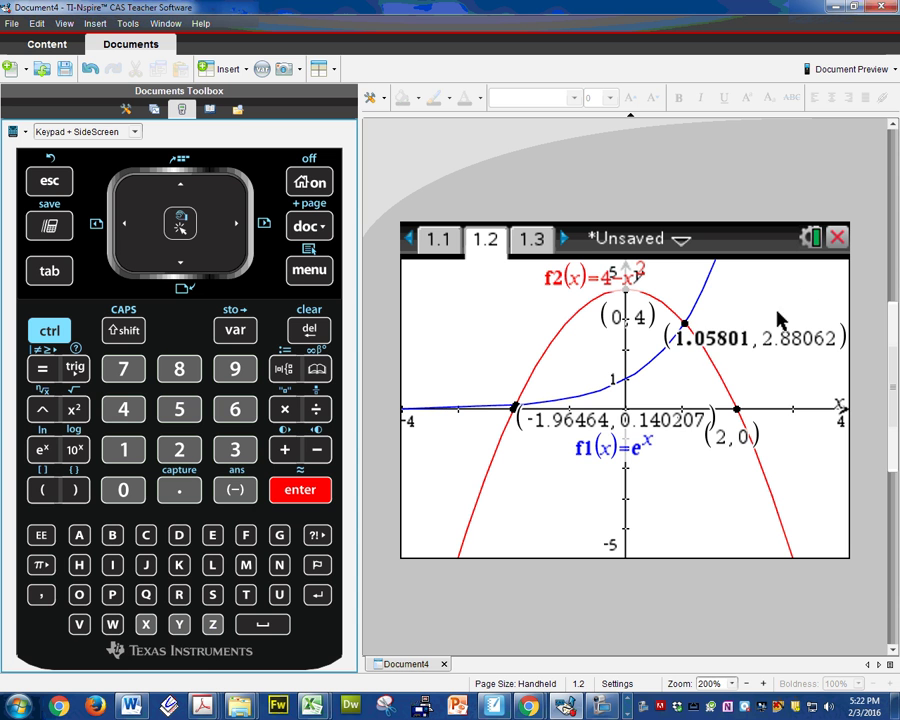
# Store the left intersection x-coordinate -1.96464 as variable a
pyautogui.moveTo(704, 342)
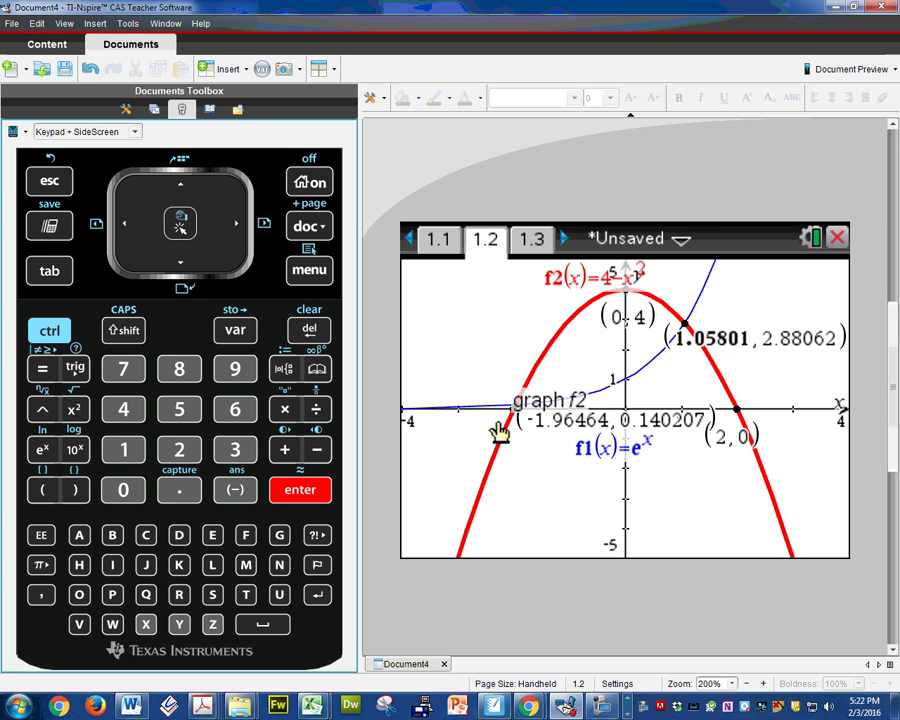
pyautogui.doubleClick(575, 421)
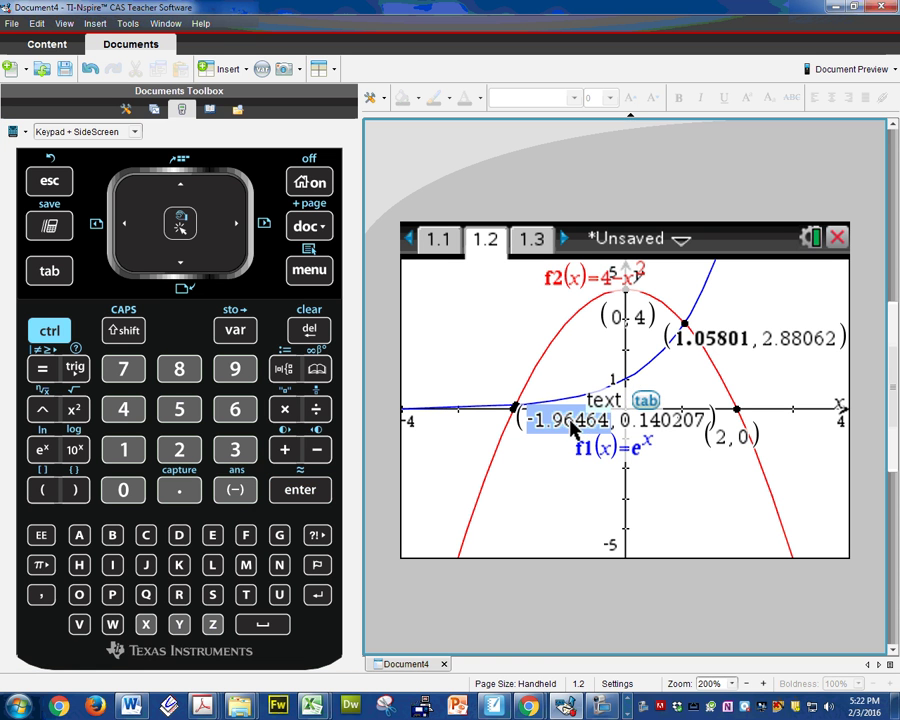
pyautogui.click(49, 331)
pyautogui.click(220, 334)
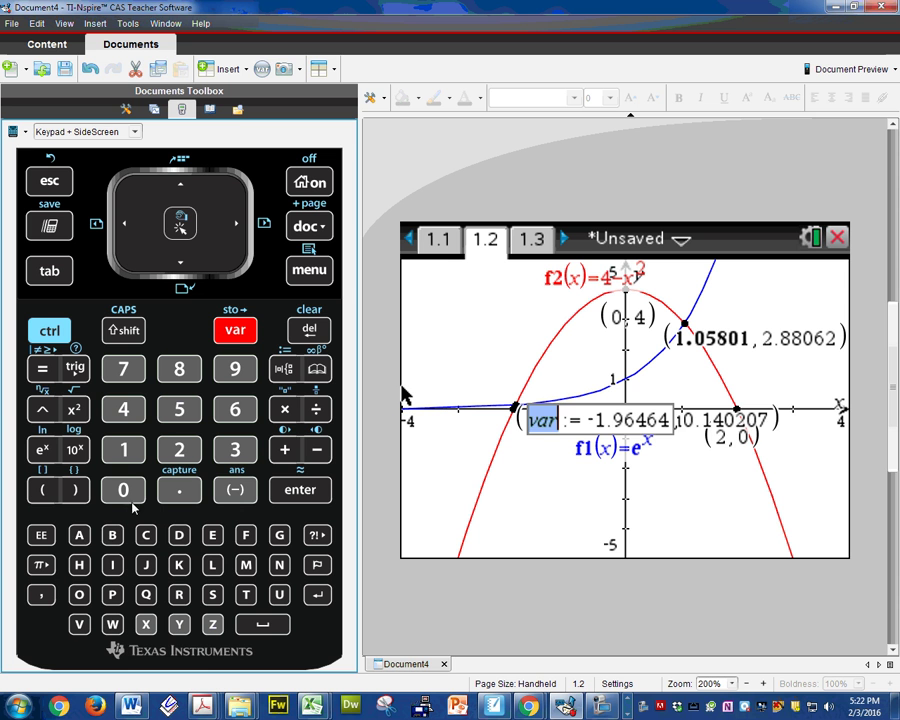
pyautogui.click(80, 536)
pyautogui.click(276, 497)
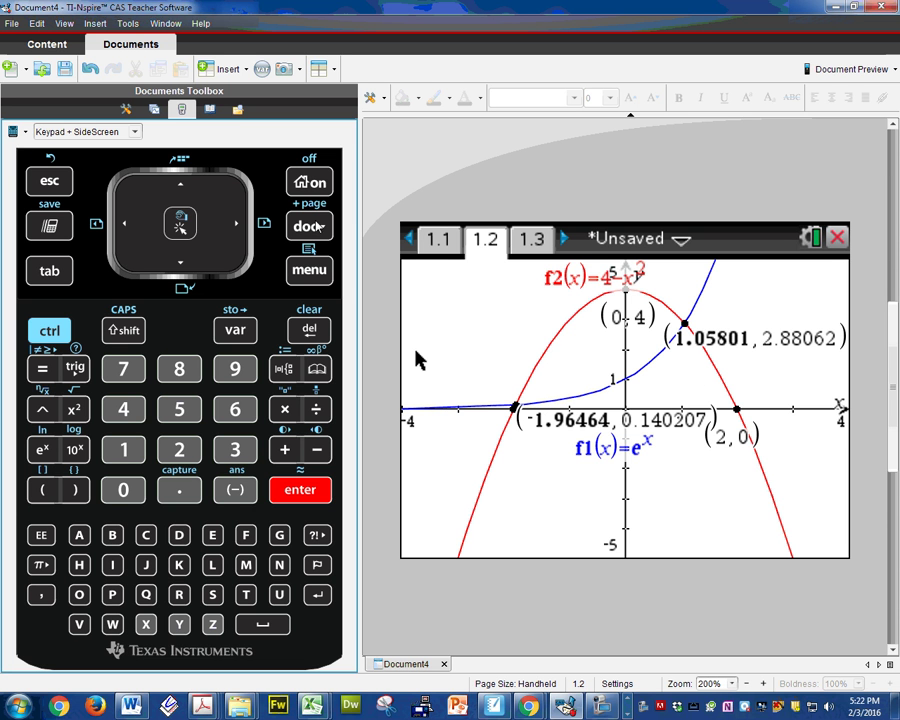
pyautogui.click(52, 333)
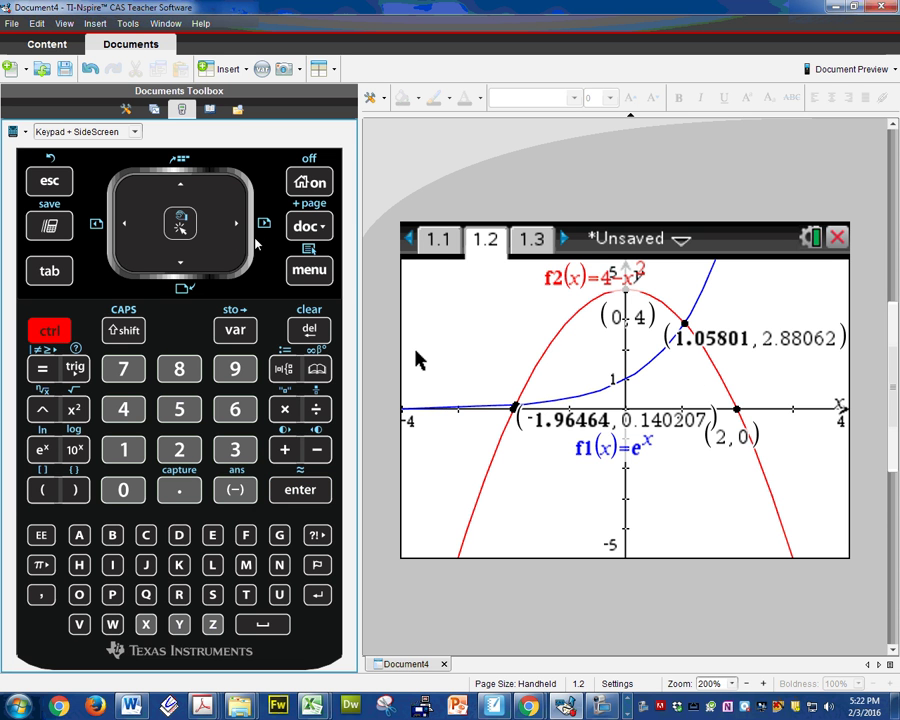
# Add calculator page 1.3 with a definite integral template, limits a to b
pyautogui.hotkey('ctrl', 'i')
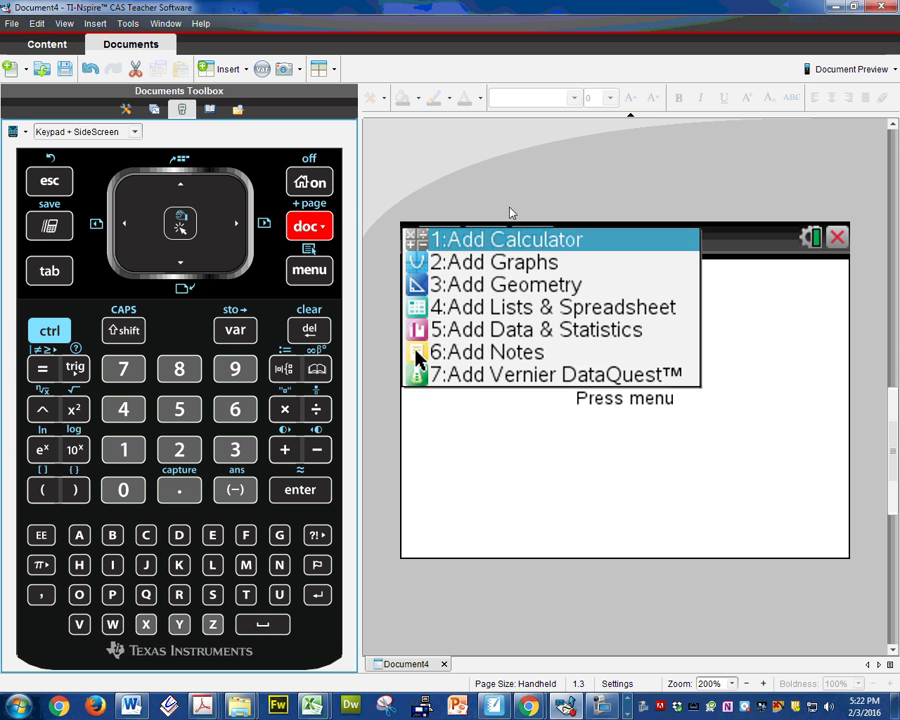
pyautogui.click(523, 240)
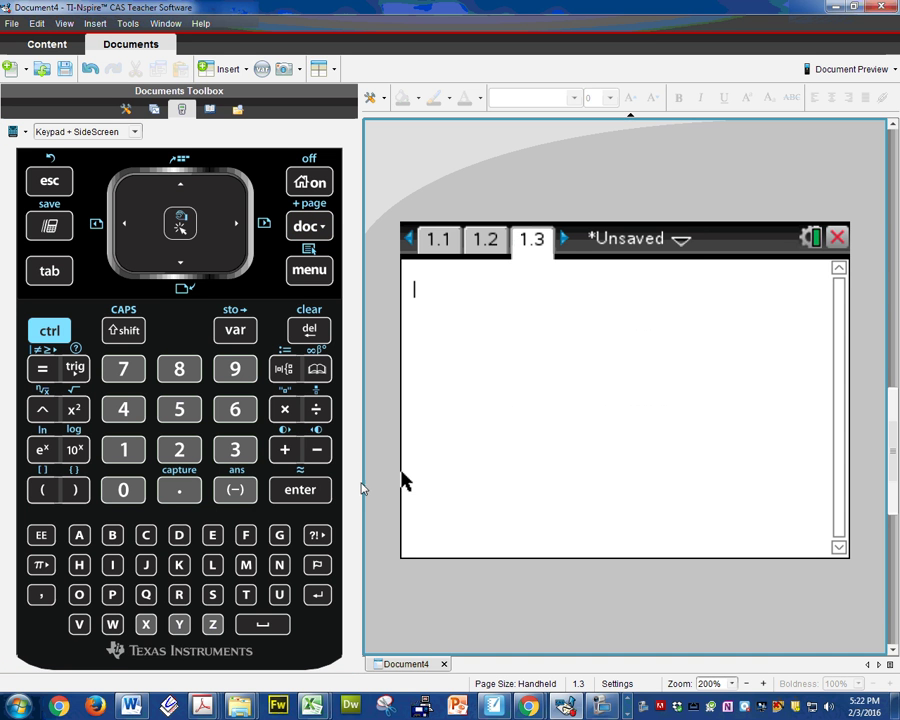
pyautogui.hotkey('ctrl', 'shift', 't')
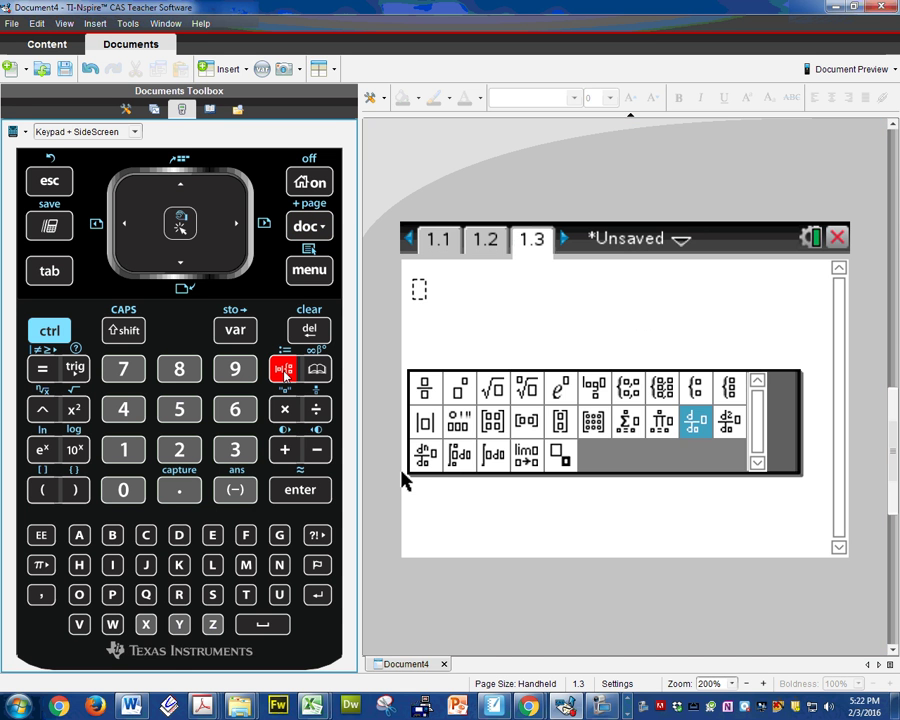
pyautogui.click(457, 458)
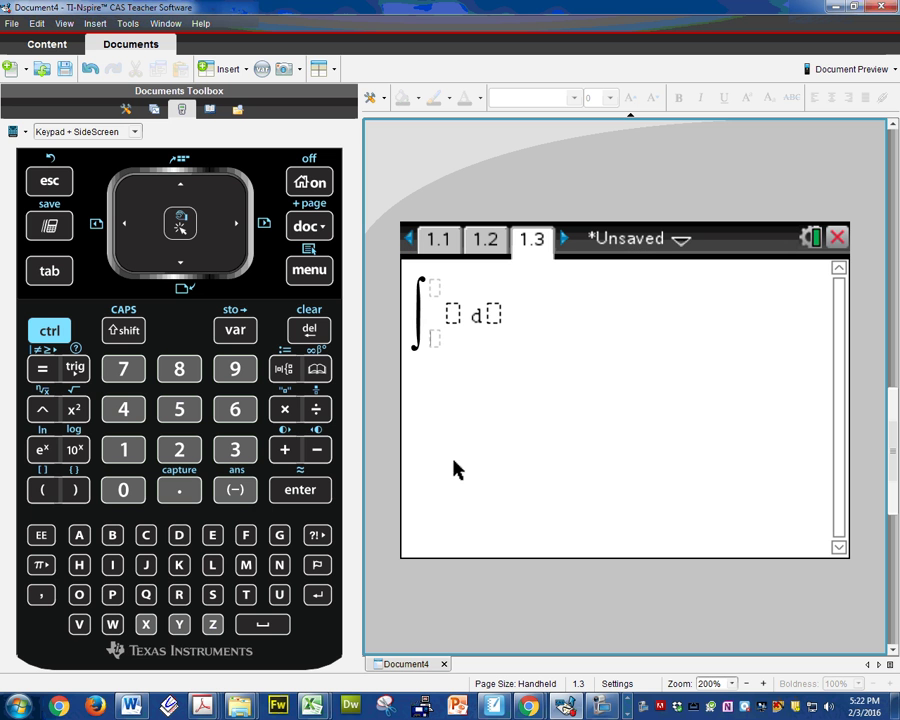
pyautogui.click(80, 541)
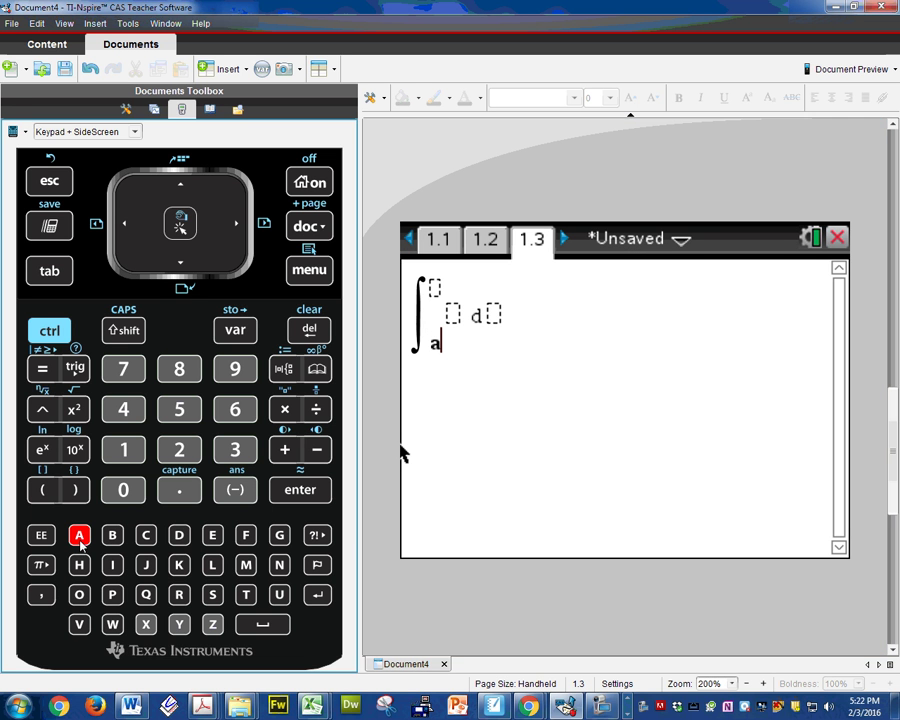
pyautogui.click(179, 187)
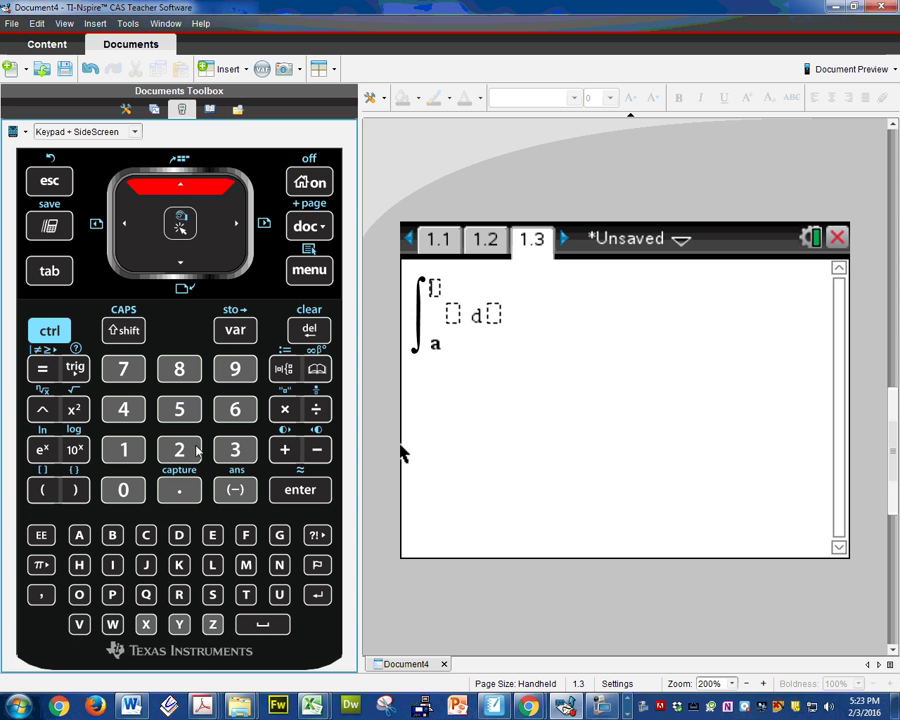
pyautogui.click(112, 535)
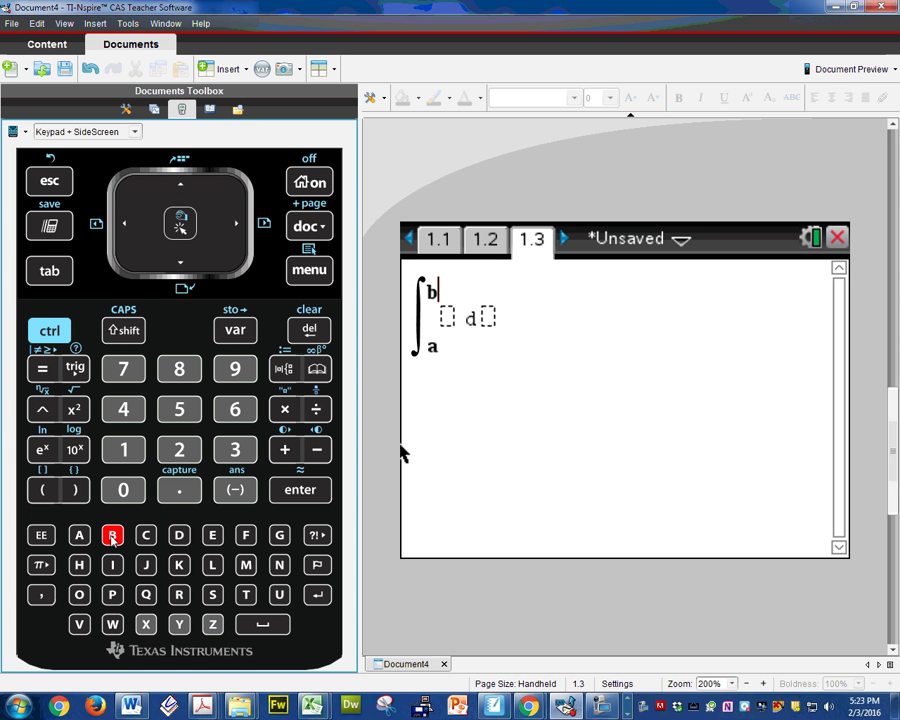
pyautogui.click(238, 228)
pyautogui.click(238, 228)
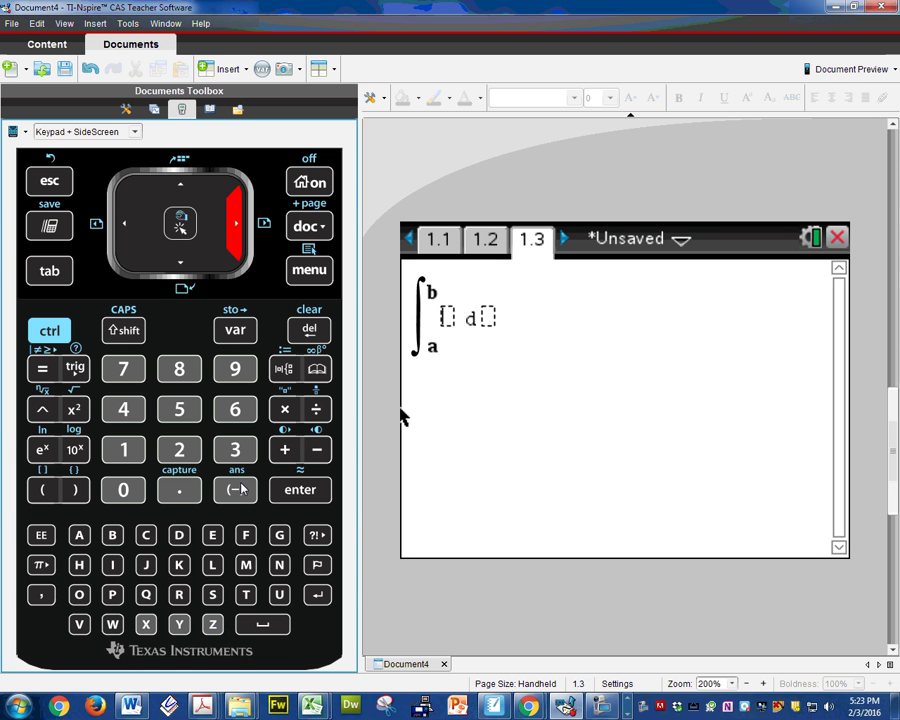
# Fill in f2(x) dx as the integrand and evaluate the integral to 9.1681
pyautogui.click(237, 334)
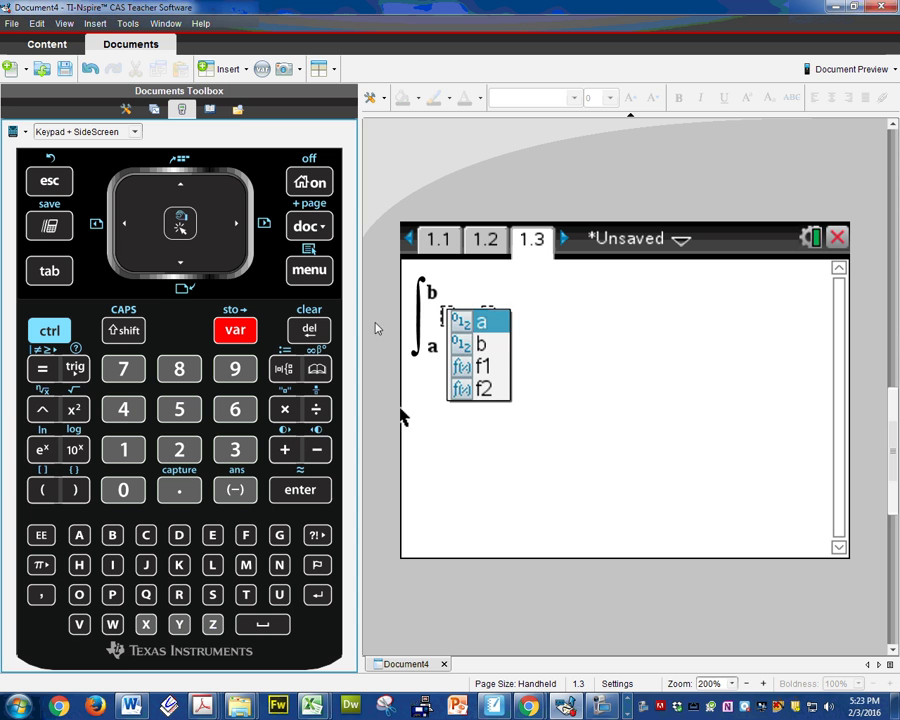
pyautogui.click(489, 393)
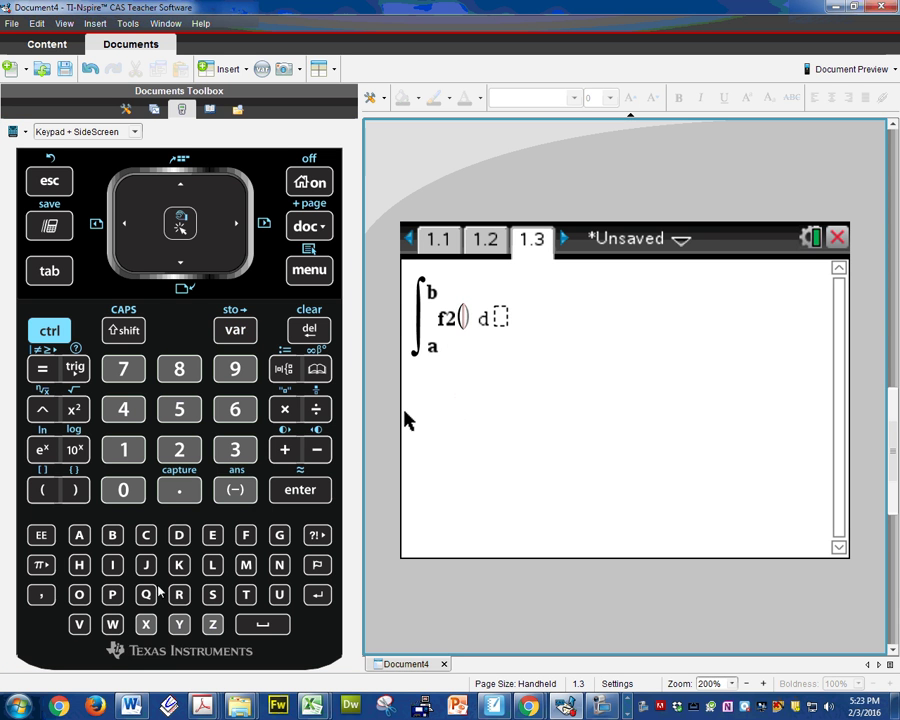
pyautogui.click(148, 622)
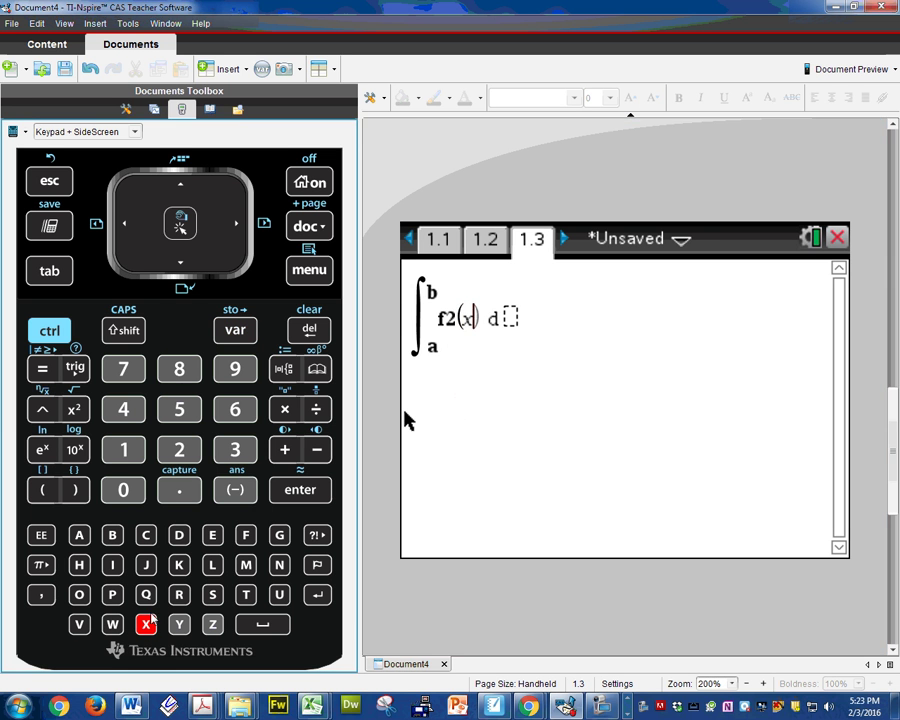
pyautogui.click(236, 222)
pyautogui.click(236, 222)
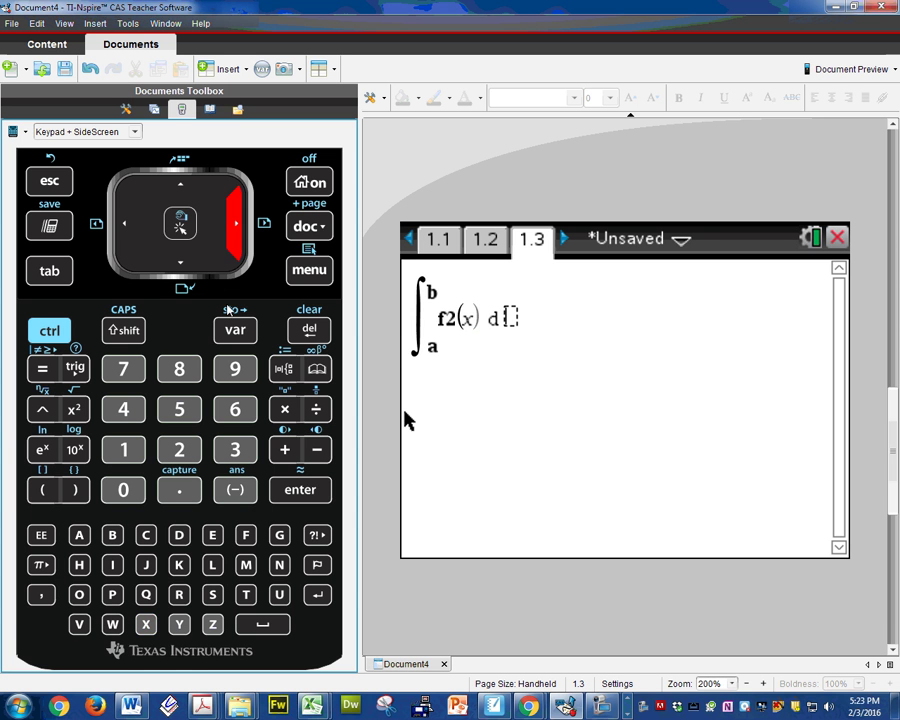
pyautogui.click(148, 623)
pyautogui.click(312, 490)
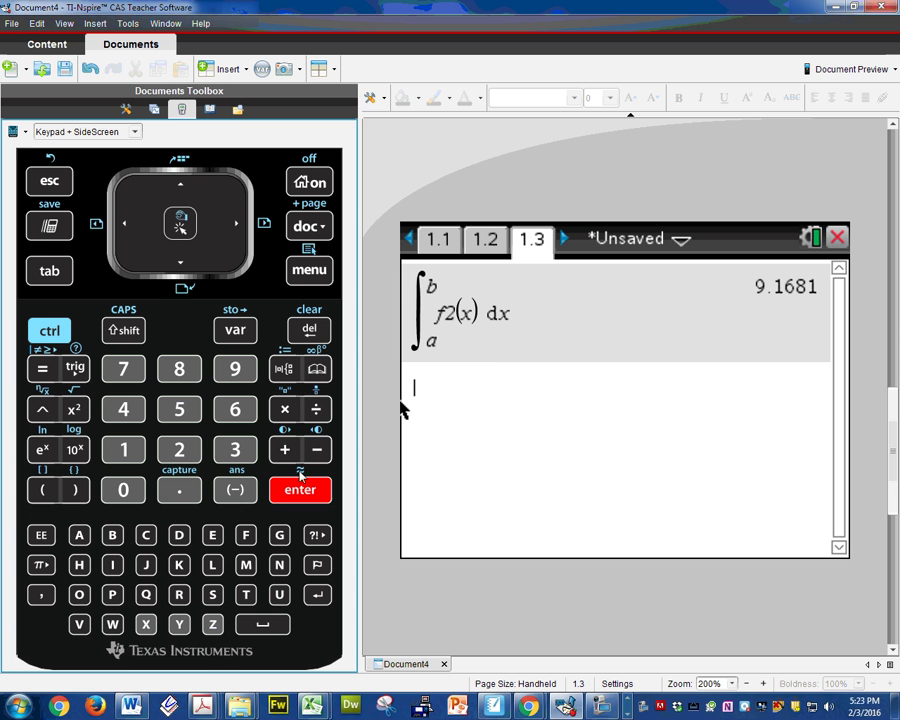
# Display the stored values a = -1.96464 and b = 1.05801, then show the page thumbnails
pyautogui.write('a')
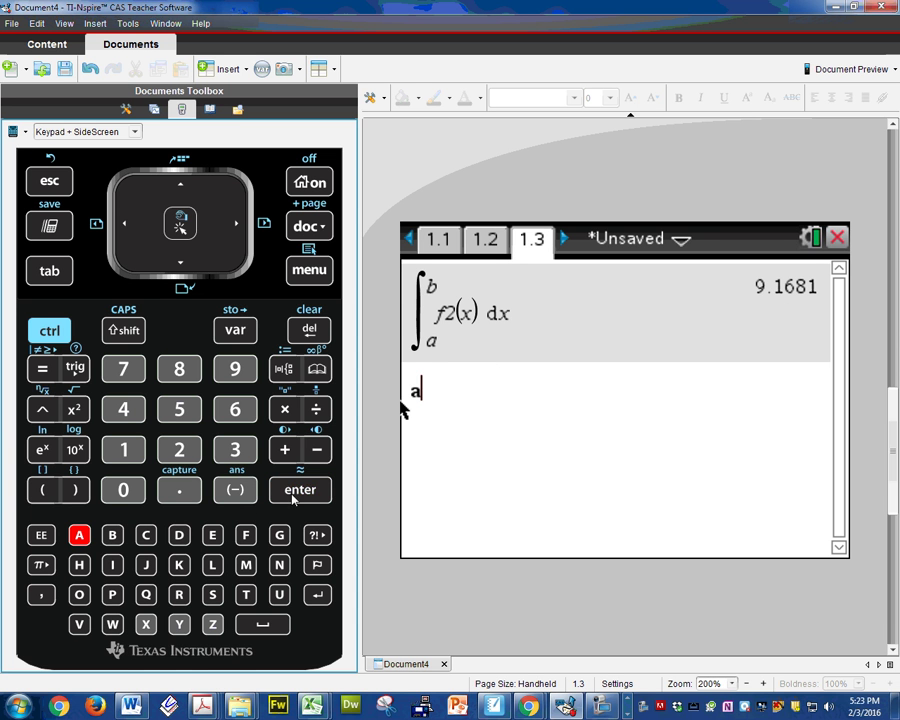
pyautogui.press('Return')
pyautogui.write('b')
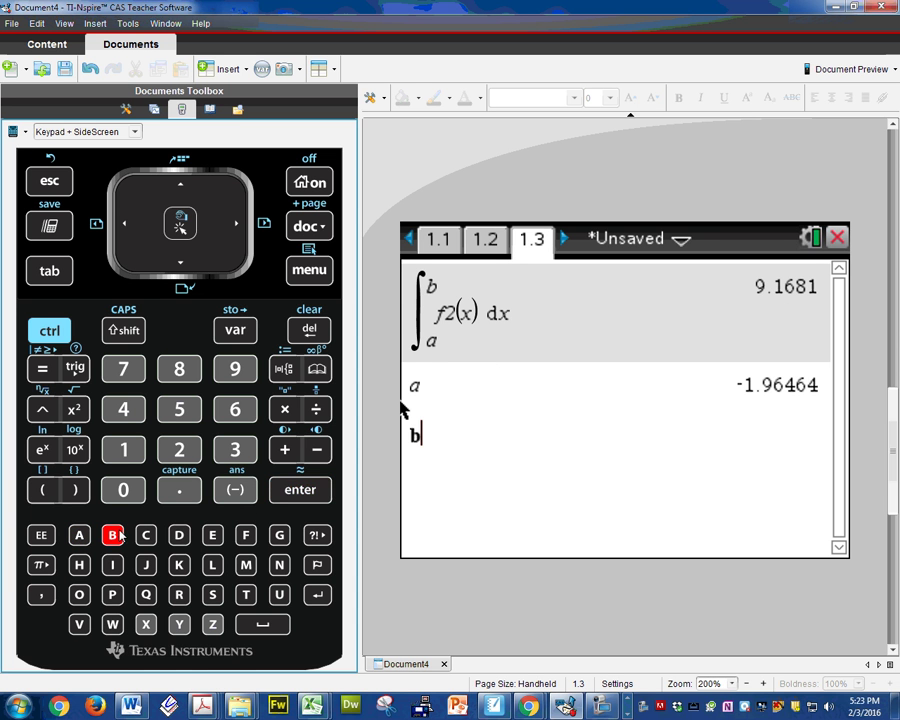
pyautogui.press('Return')
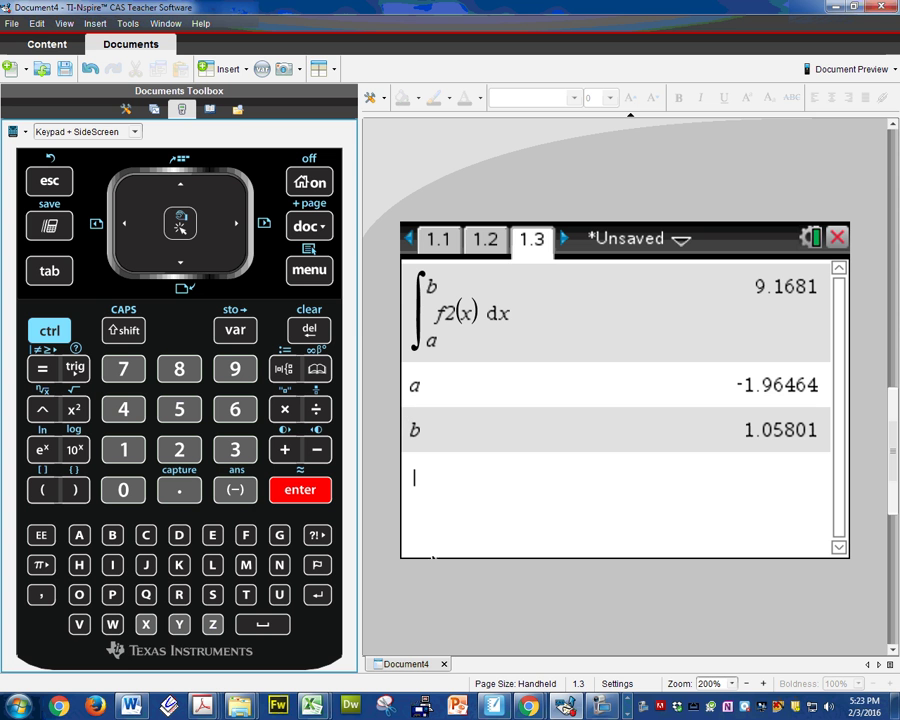
pyautogui.click(52, 333)
pyautogui.click(180, 189)
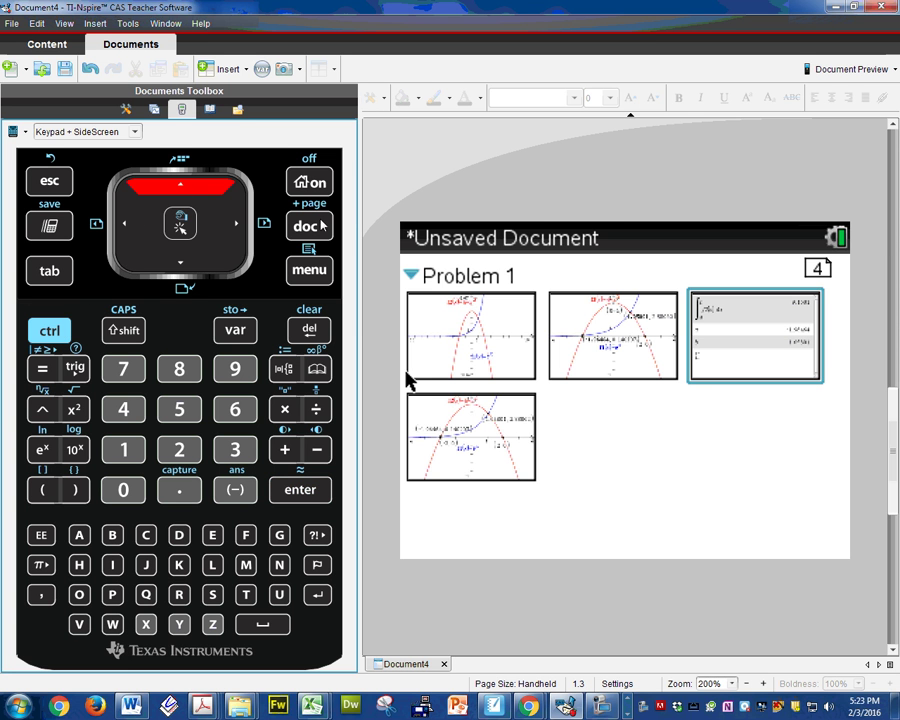
# Open page 1.2 from the page sorter and reposition the f1(x) label
pyautogui.doubleClick(610, 357)
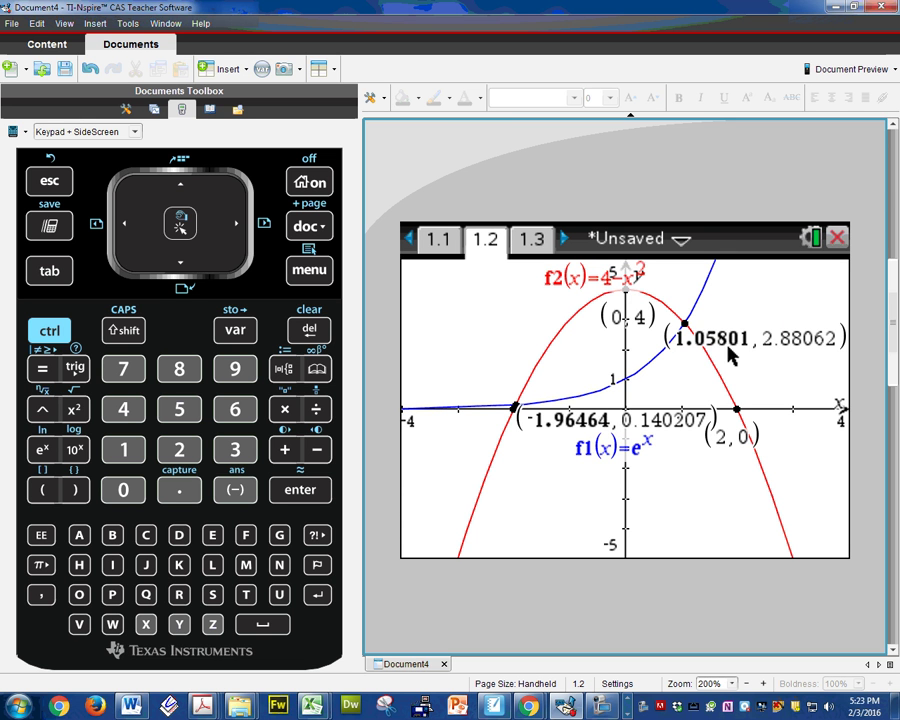
pyautogui.moveTo(598, 449); pyautogui.dragTo(592, 462)
# Insert Problem 2 and evaluate a there, showing it is undefined
pyautogui.click(306, 226)
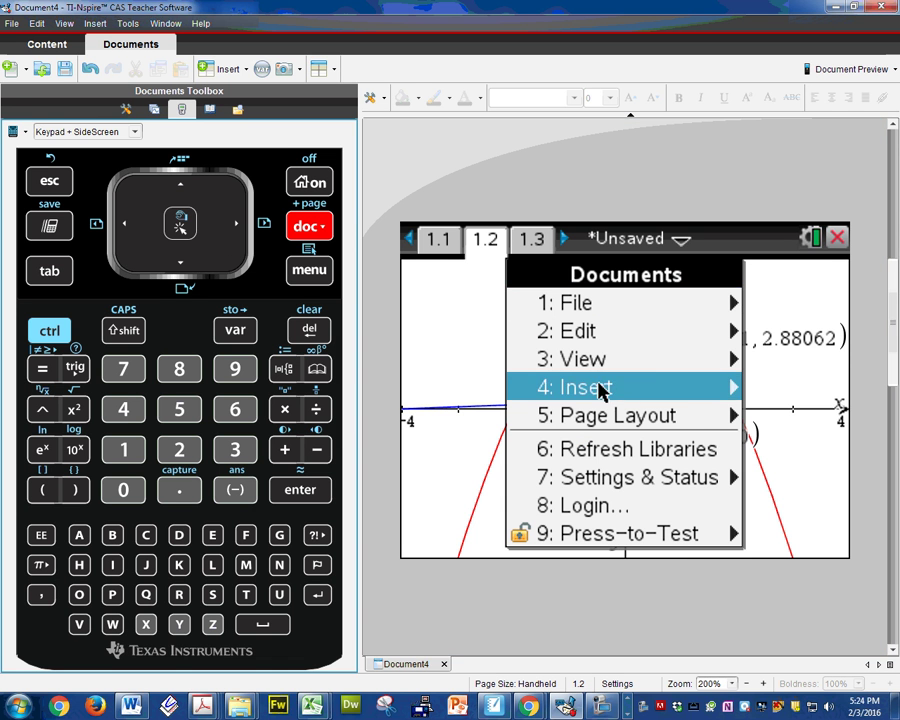
pyautogui.moveTo(600, 390)
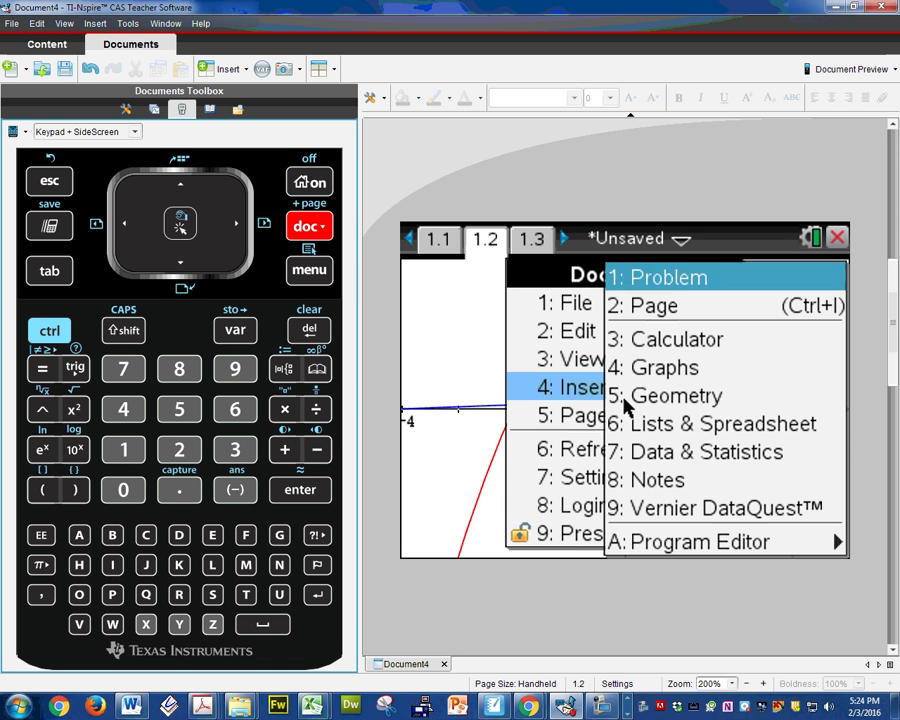
pyautogui.click(677, 276)
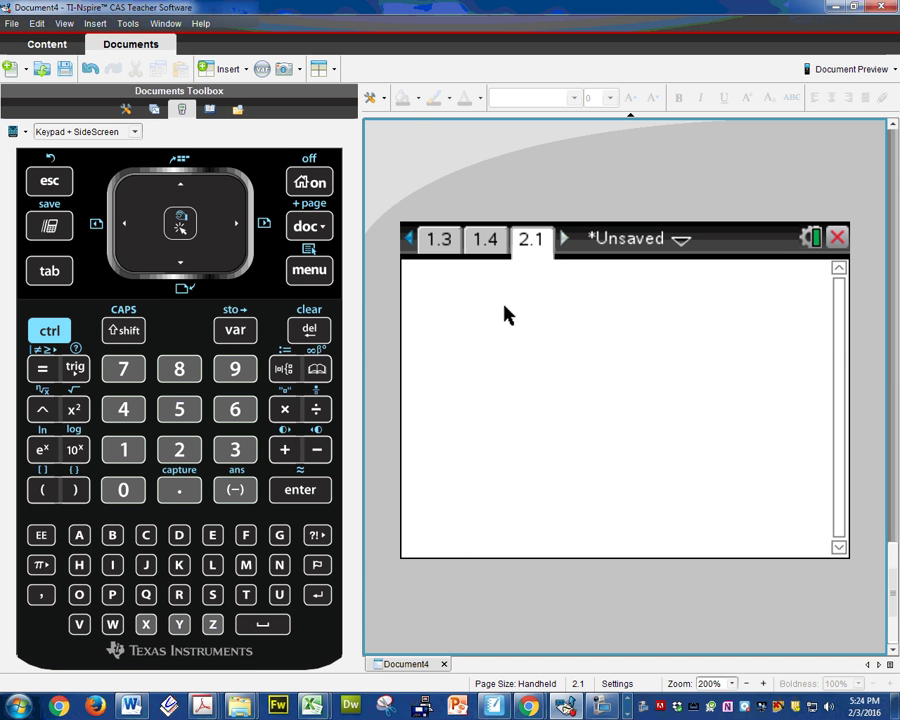
pyautogui.write('a')
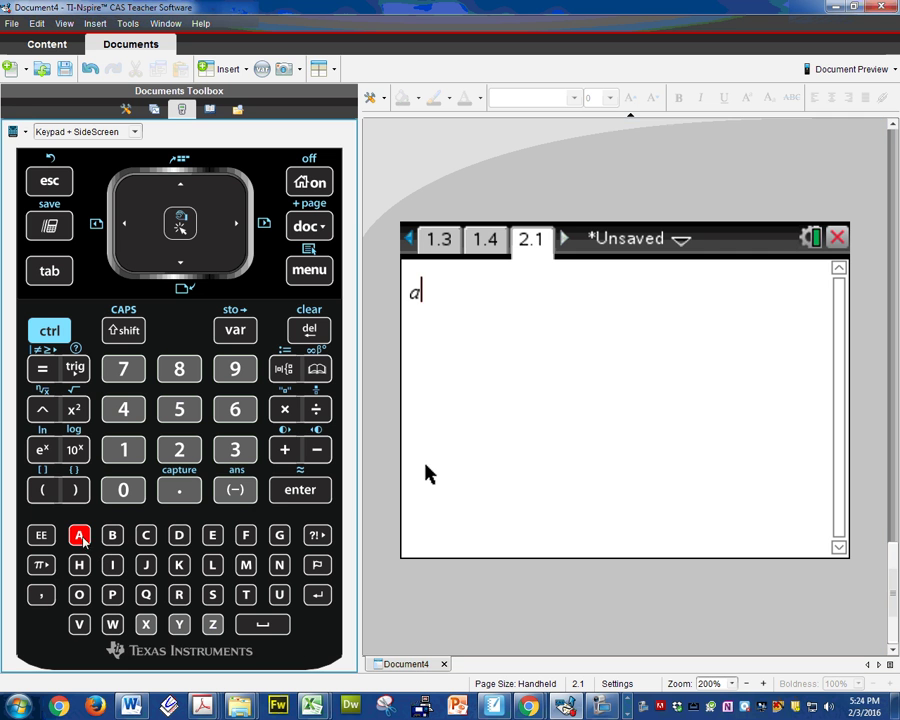
pyautogui.press('Return')
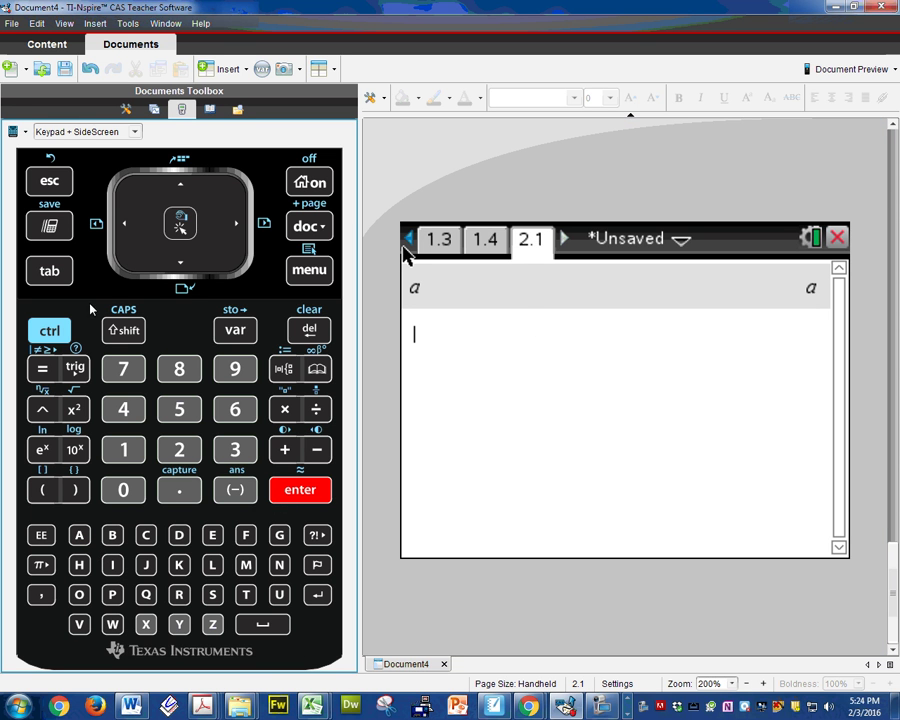
# Review the page and problem thumbnails, minimize TI-Nspire to the SMART Notebook slide, open the recorder
pyautogui.hotkey('ctrl', 'Up')
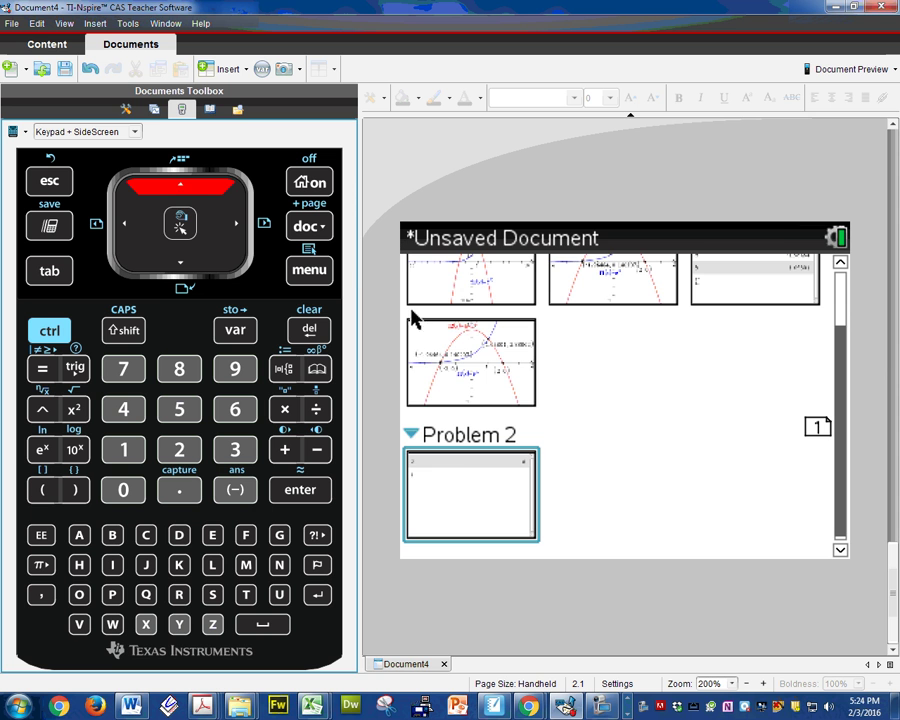
pyautogui.moveTo(841, 418); pyautogui.dragTo(836, 296)
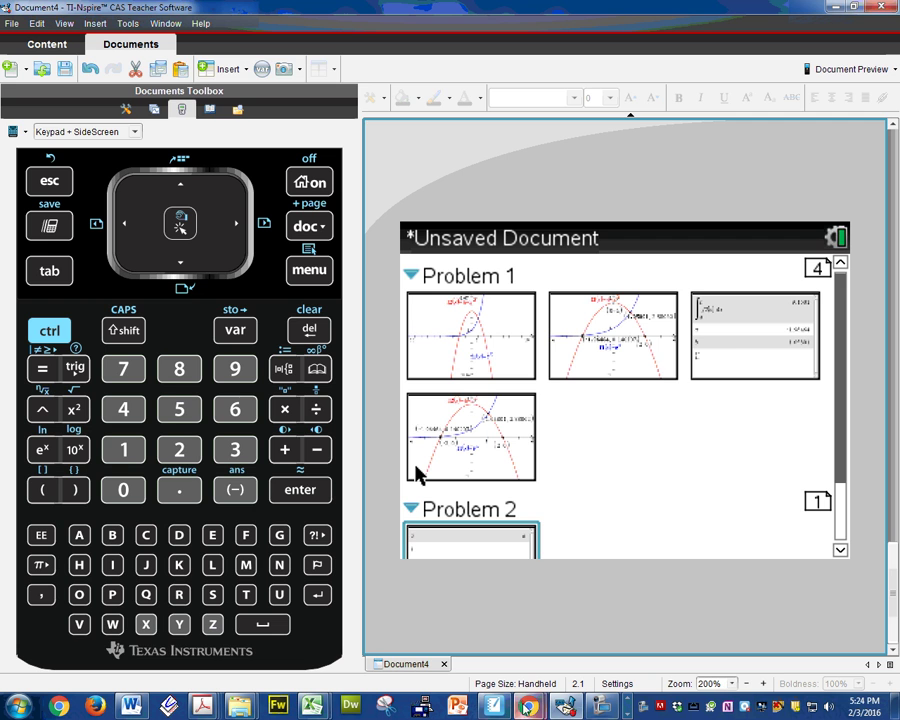
pyautogui.click(567, 706)
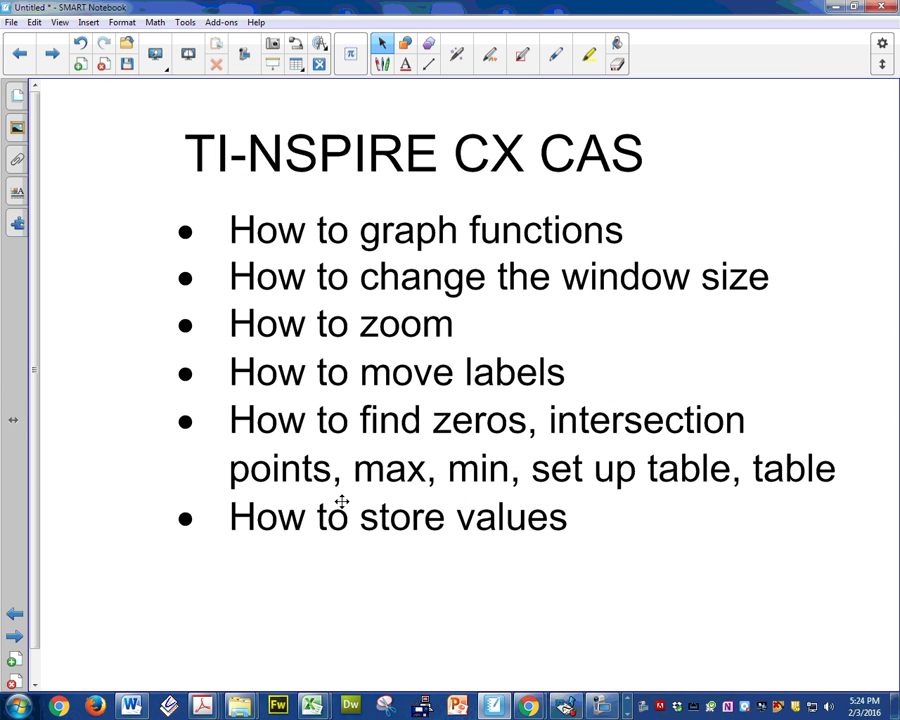
pyautogui.click(600, 706)
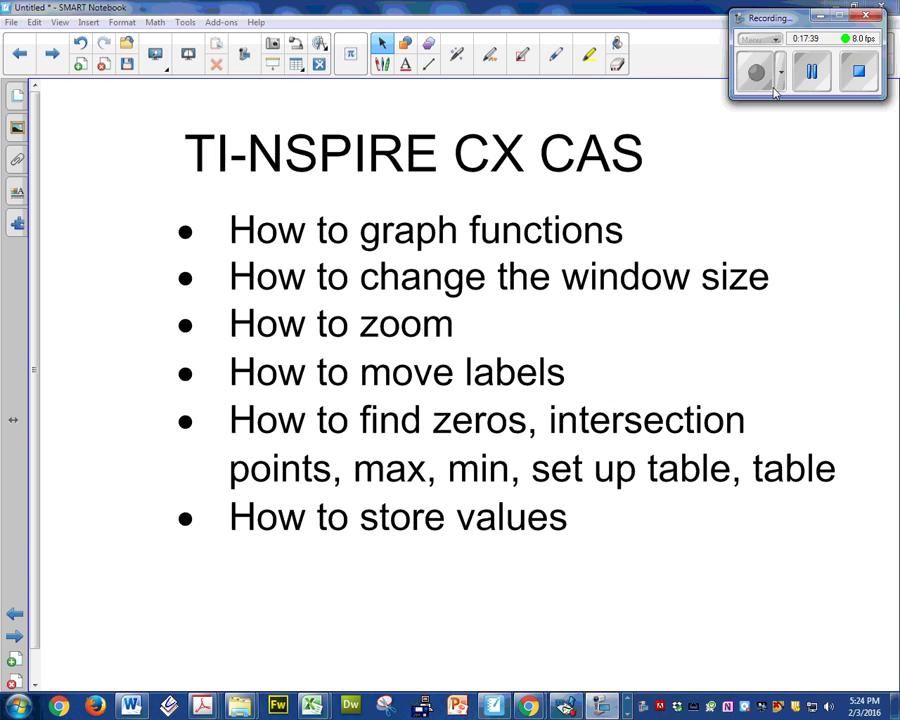